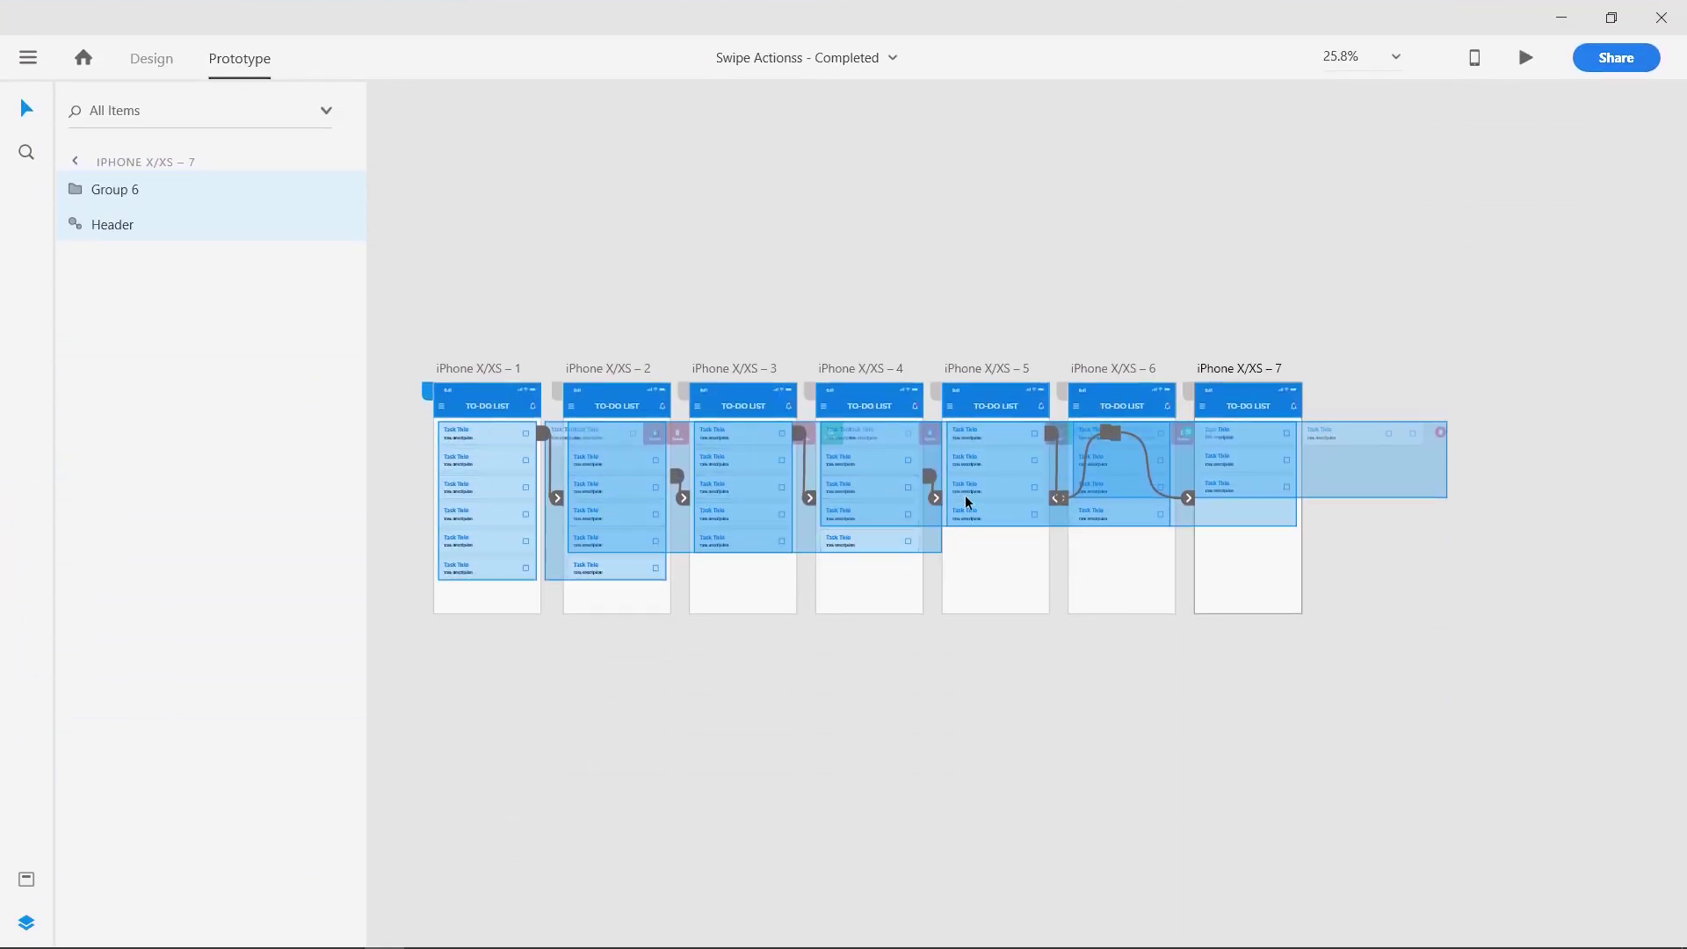
- Open a Desktop Preview of the to-do list prototype in Adobe XD
{"action": "left_click", "coordinate": [1007, 708]}
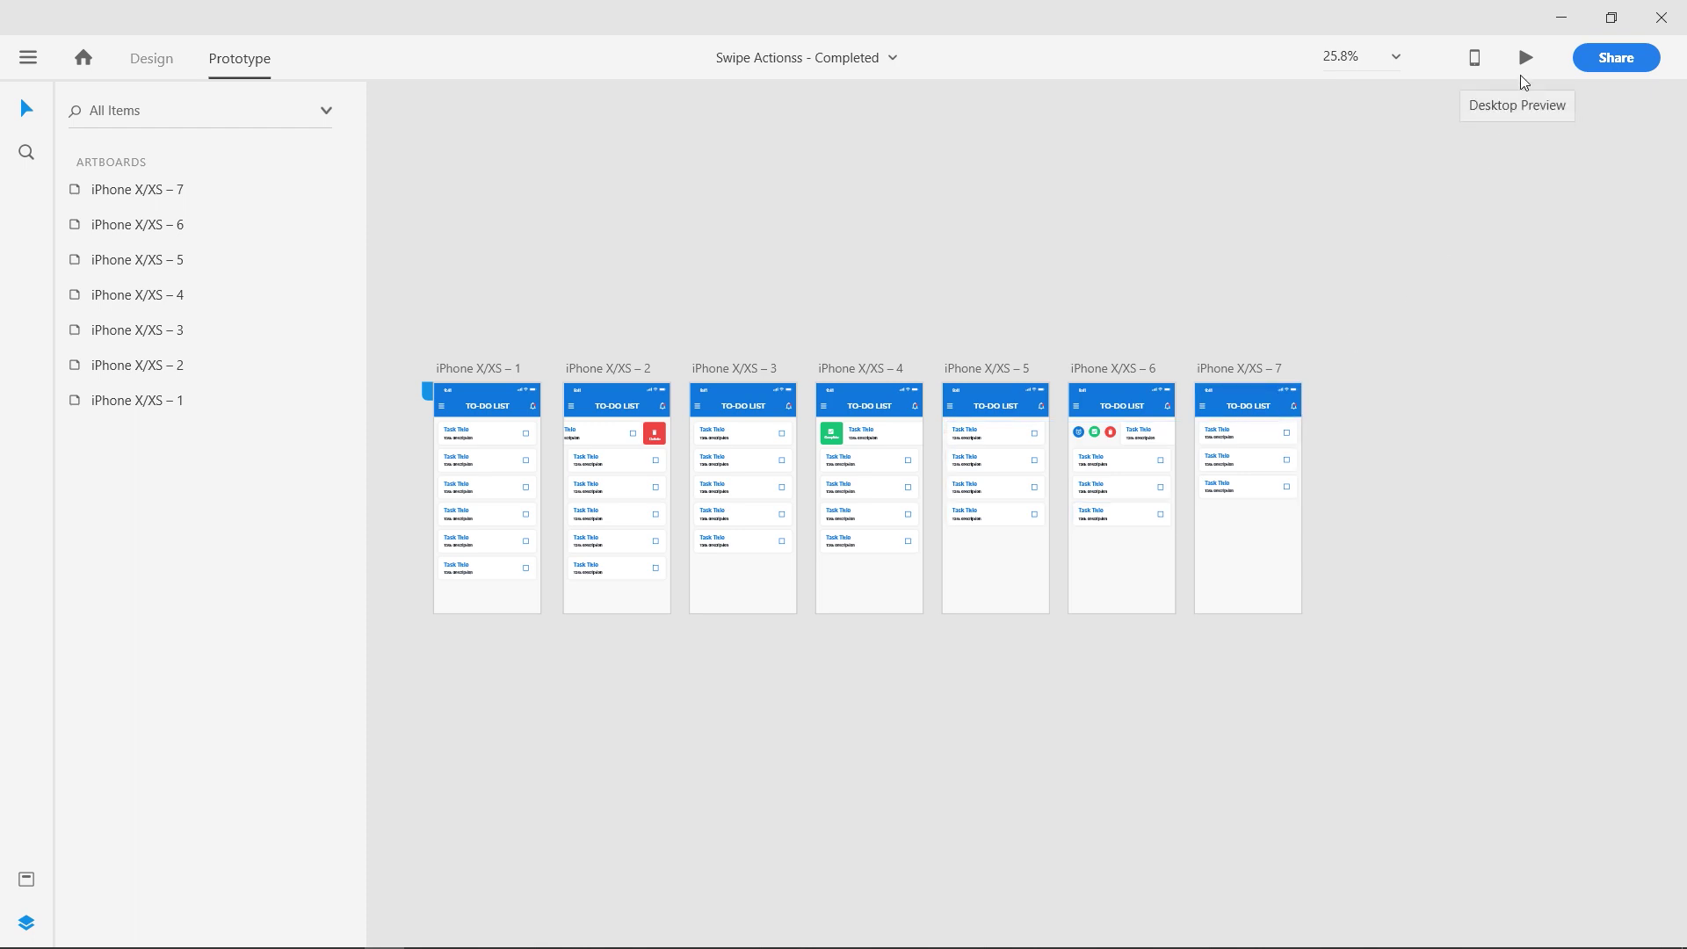
{"action": "left_click", "coordinate": [1525, 63]}
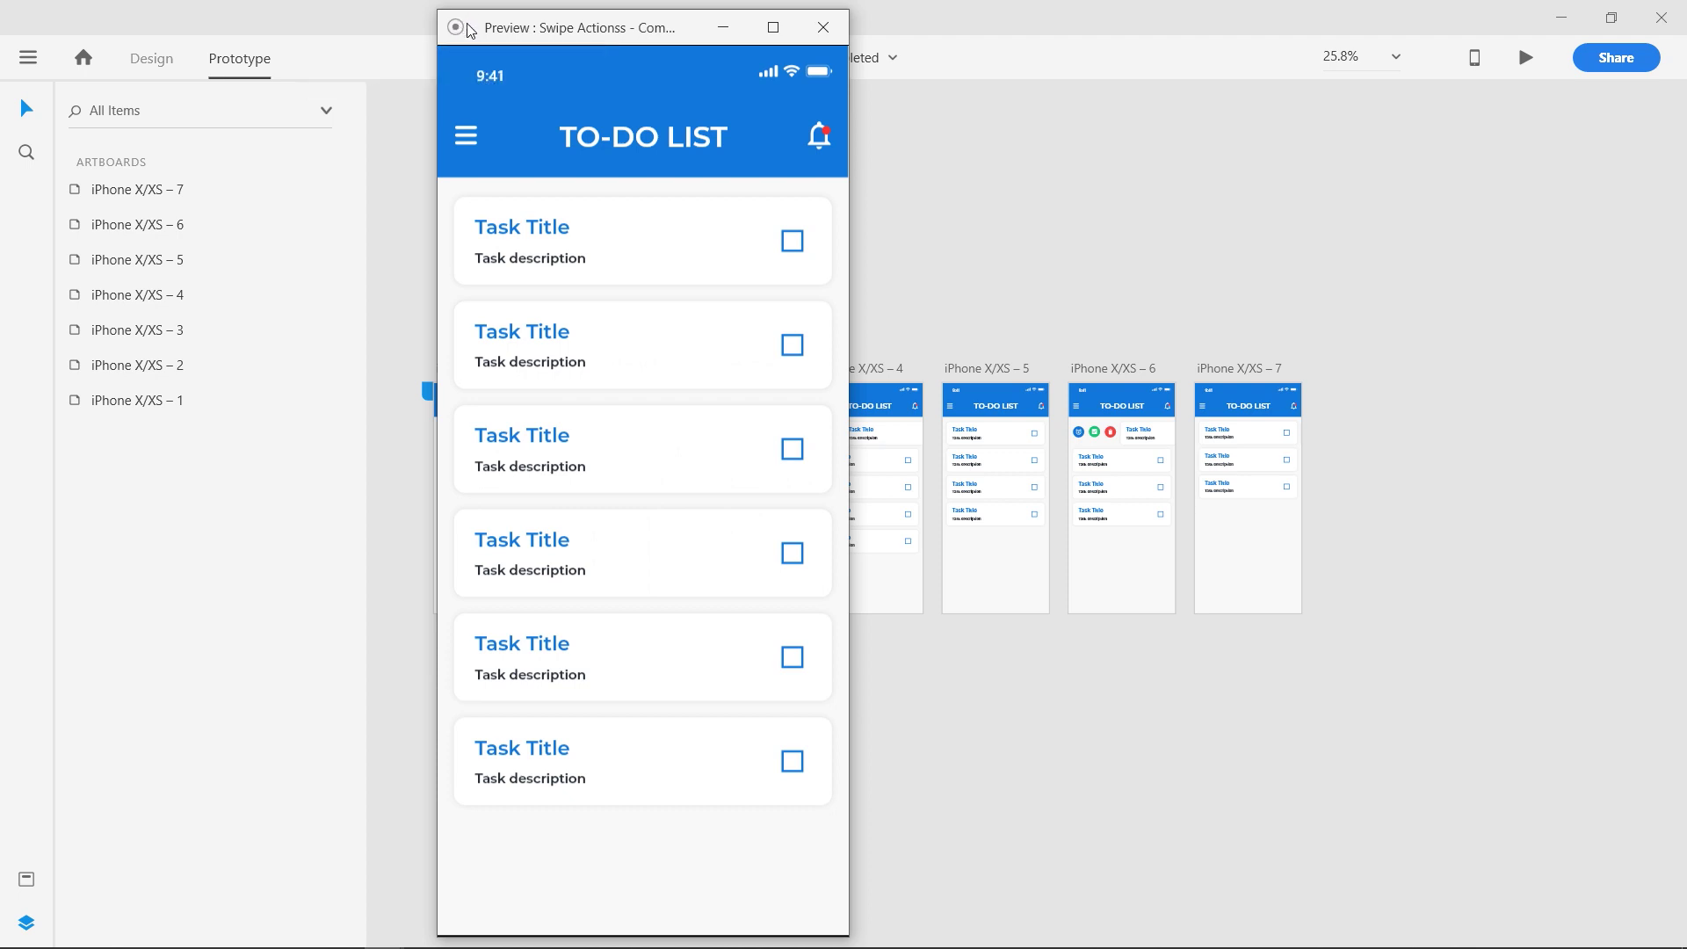
- Start an Xbox Game Bar screen recording of the XD preview
{"action": "key", "text": "super+g"}
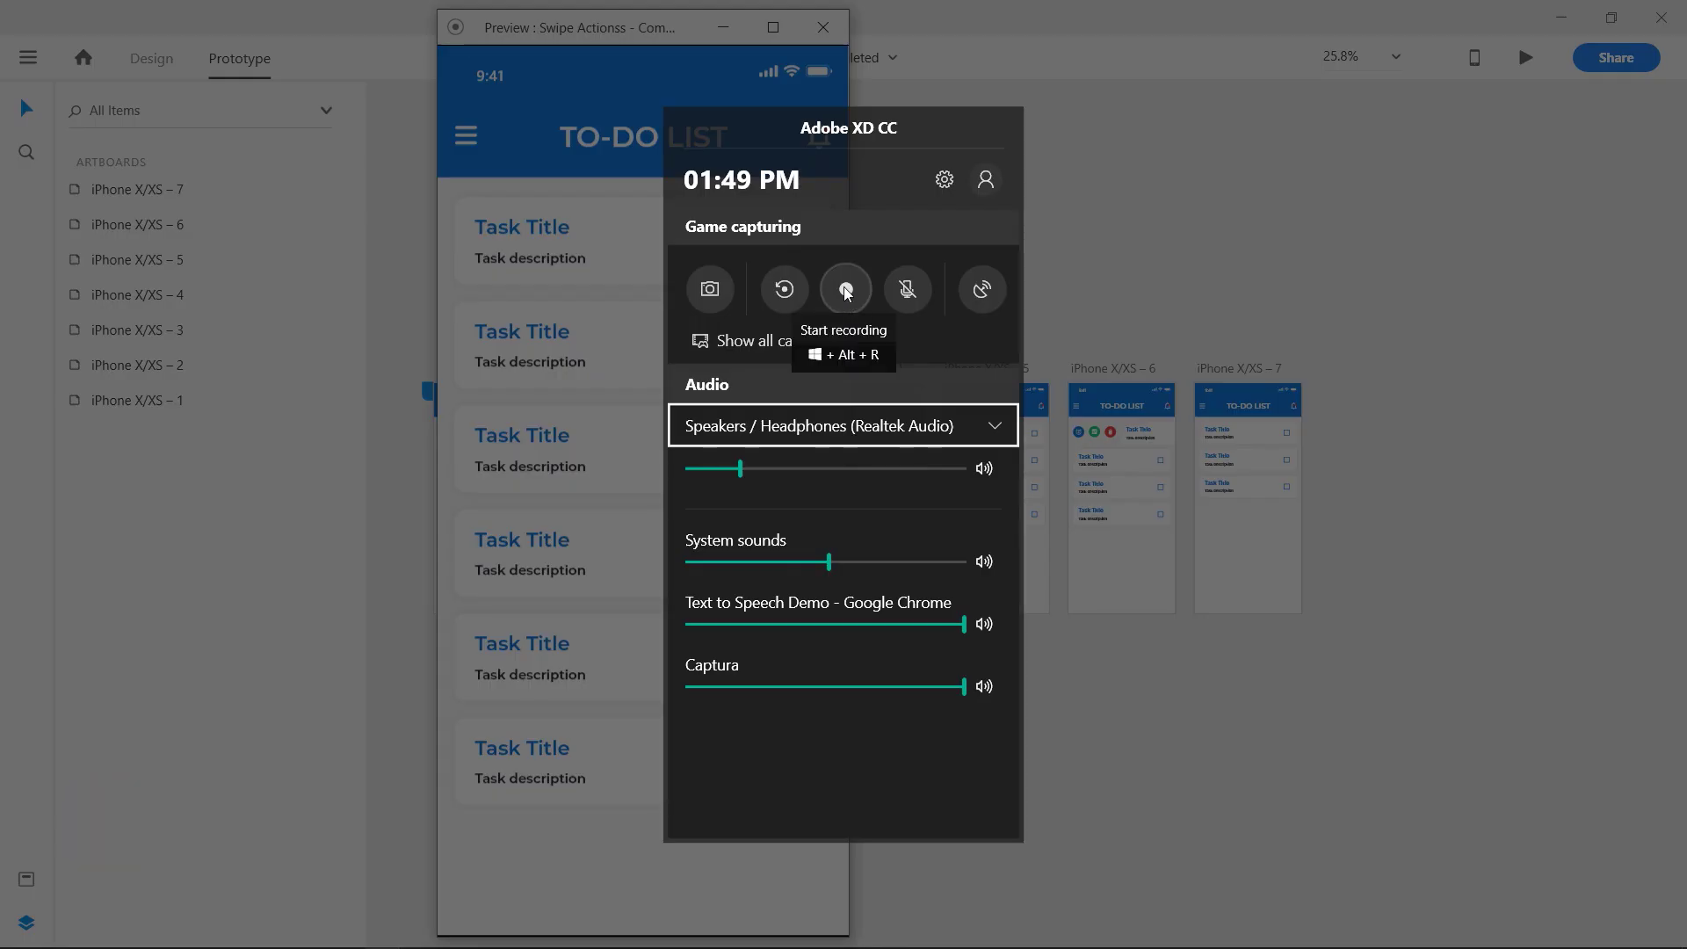
{"action": "left_click", "coordinate": [846, 291]}
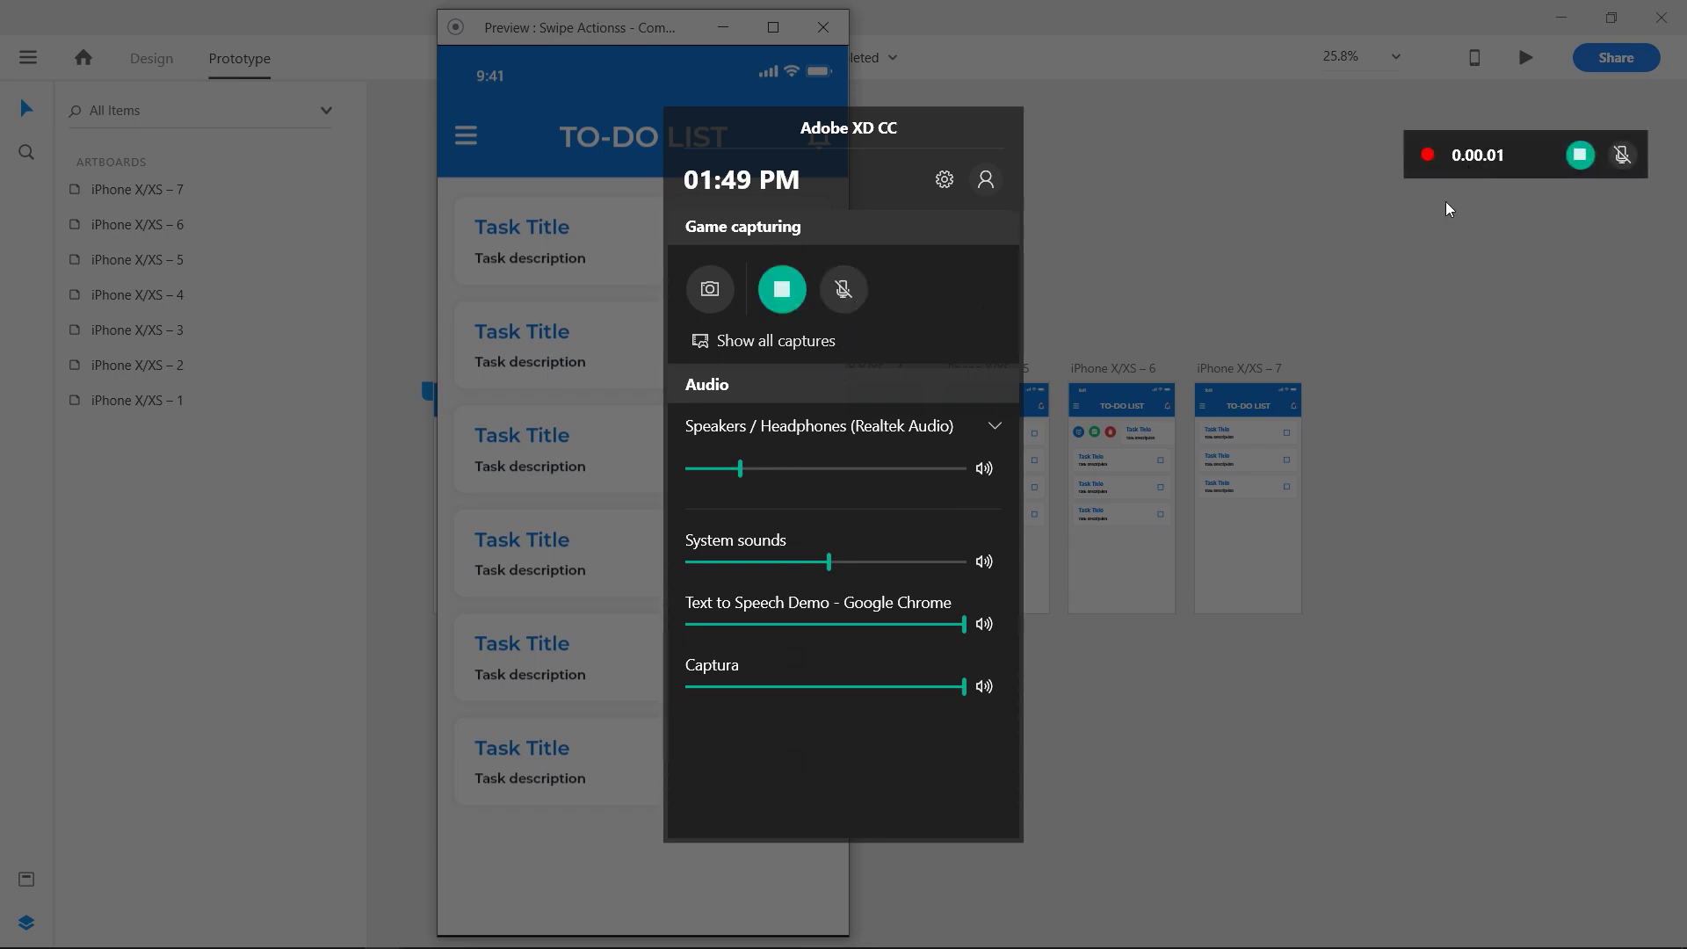
{"action": "left_click", "coordinate": [1271, 292]}
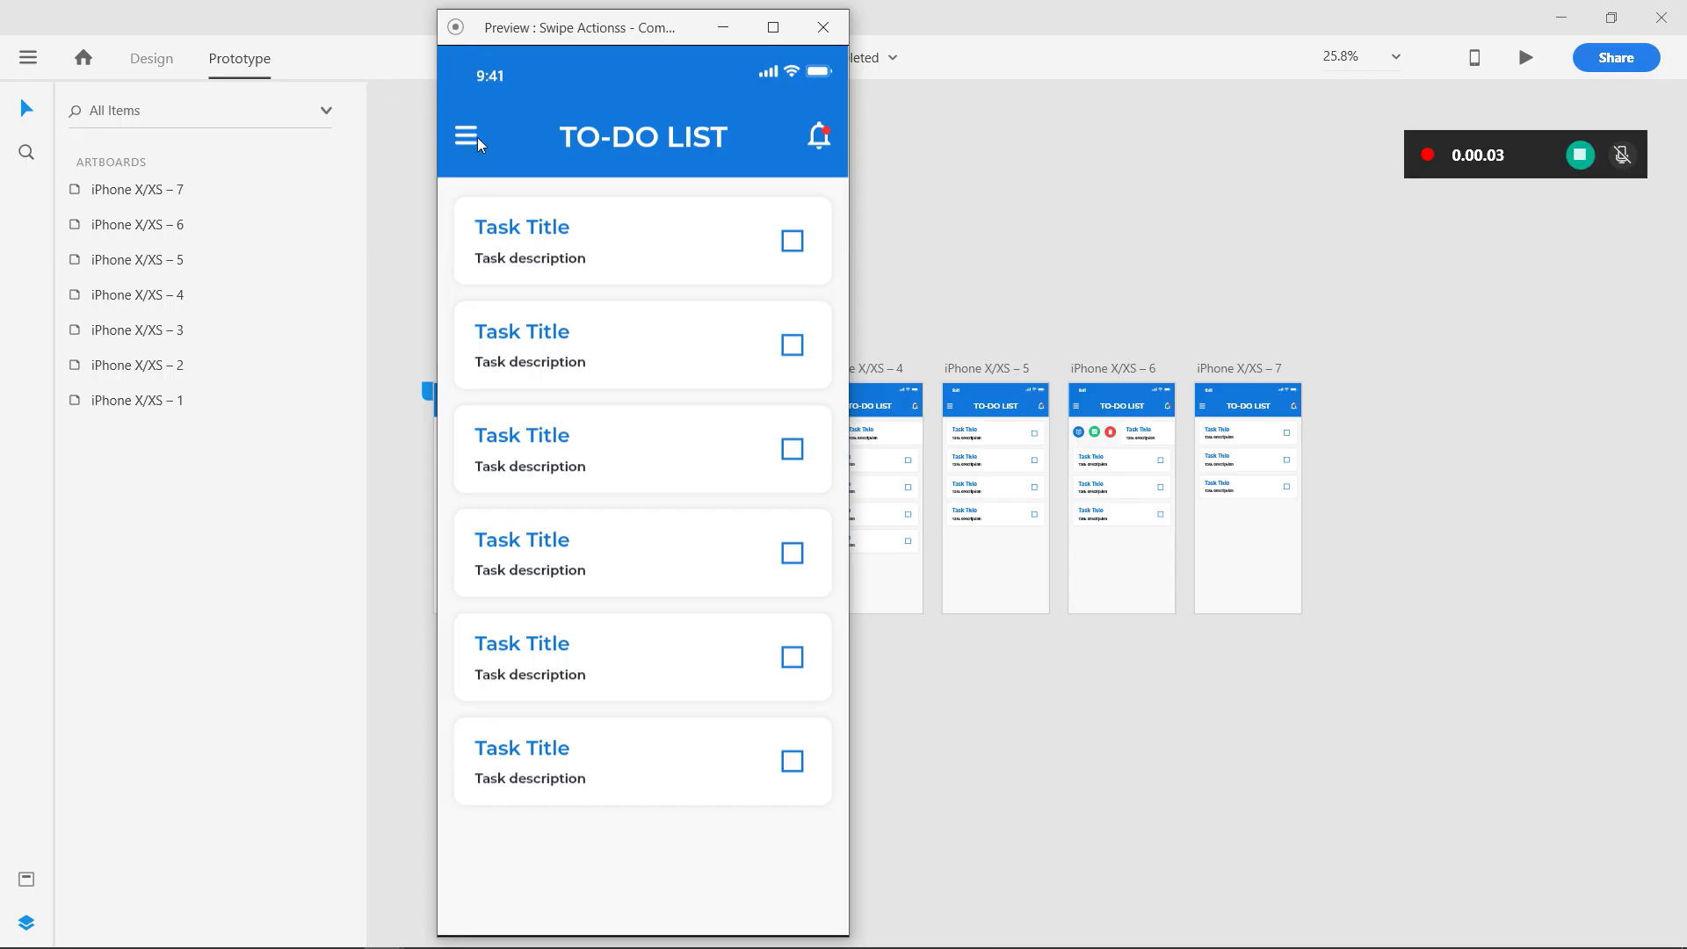
- Swipe task cards to delete and complete them, then stop the recording
{"action": "mouse_move", "coordinate": [711, 260]}
{"action": "left_mouse_down"}
{"action": "mouse_move", "coordinate": [562, 239]}
{"action": "mouse_move", "coordinate": [710, 264]}
{"action": "left_mouse_up"}
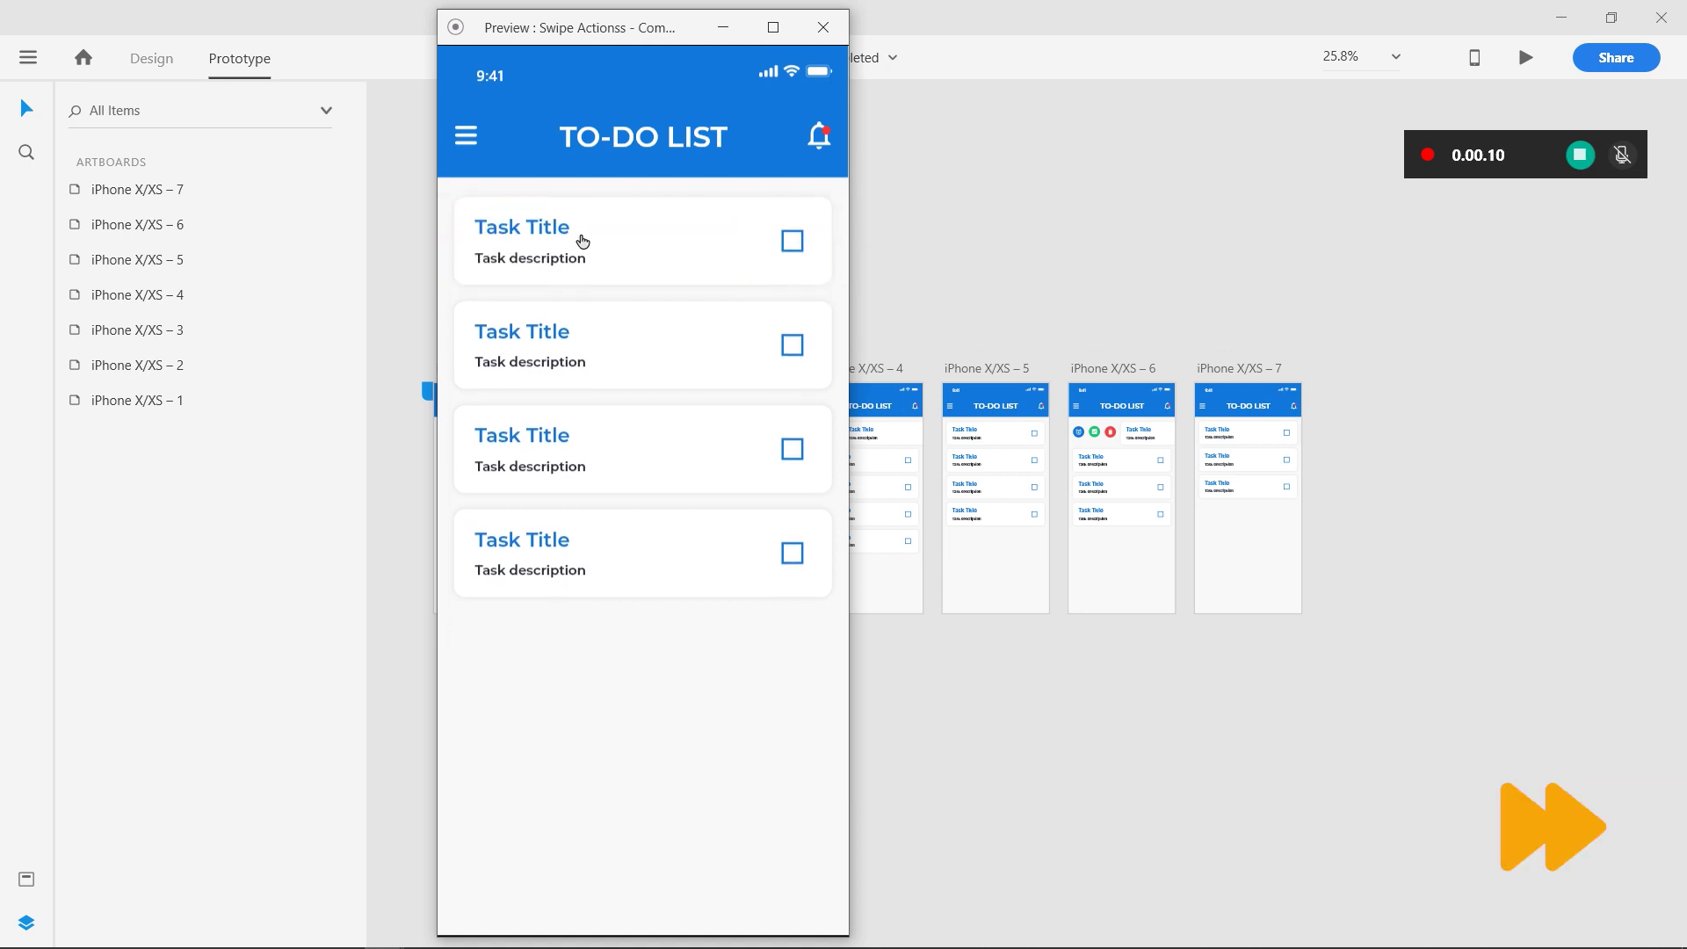
{"action": "left_click_drag", "start_coordinate": [526, 239], "coordinate": [752, 255]}
{"action": "left_click", "coordinate": [741, 248]}
{"action": "left_click_drag", "start_coordinate": [538, 222], "coordinate": [702, 237]}
{"action": "left_click", "coordinate": [537, 236]}
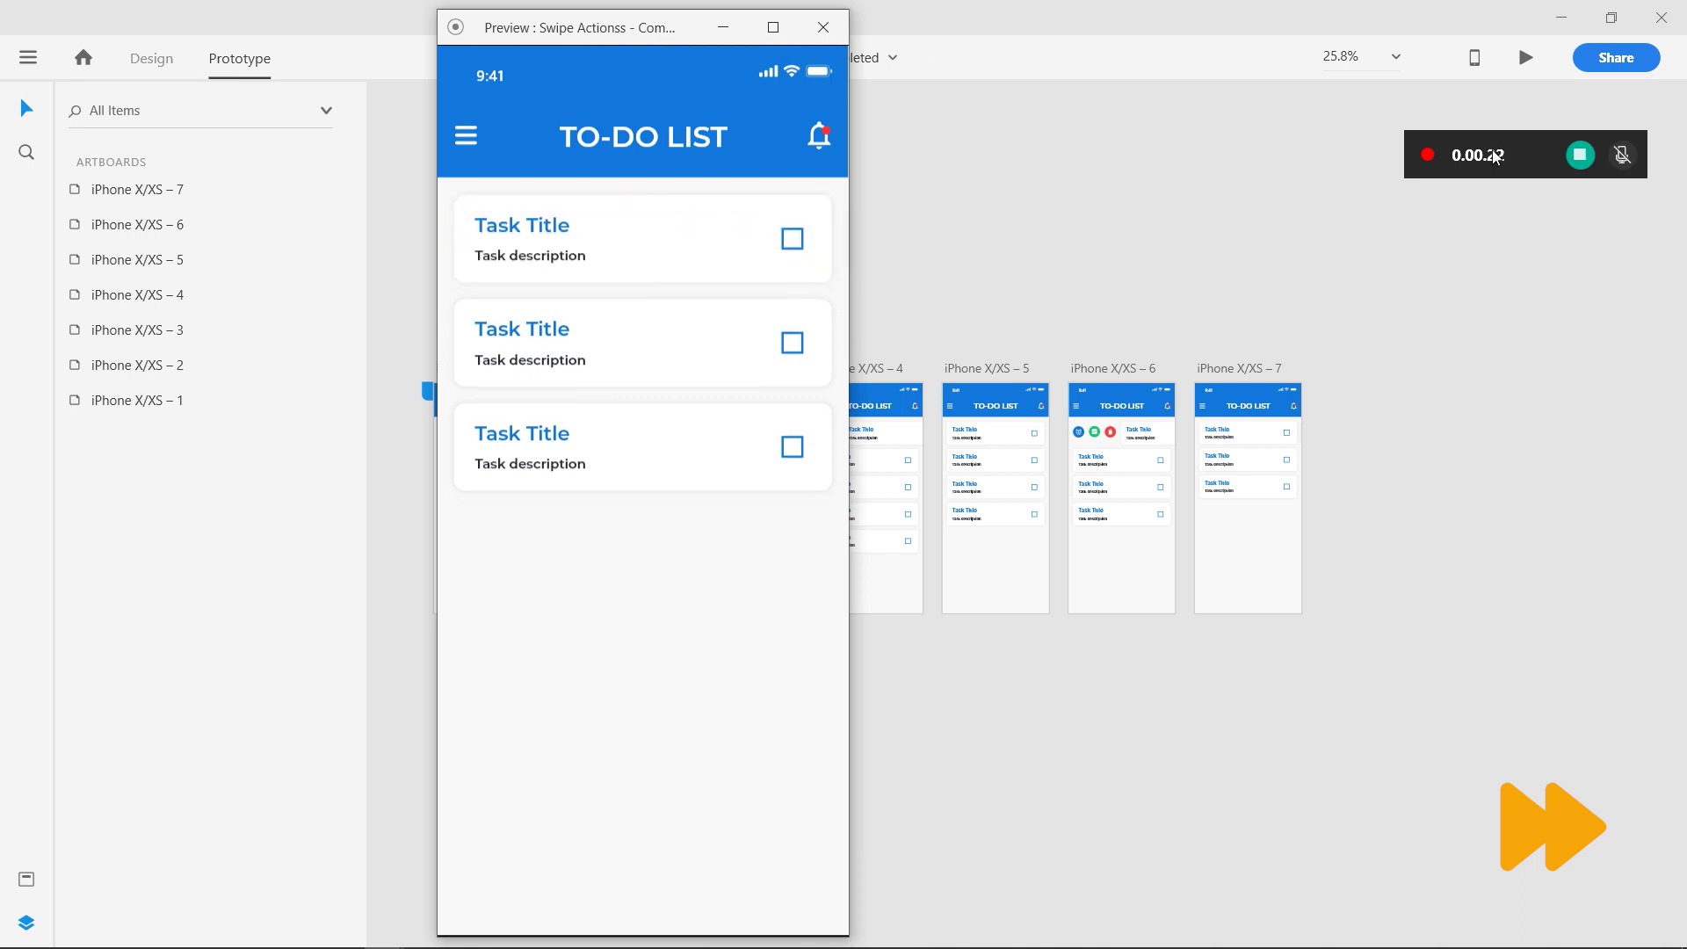
{"action": "left_click", "coordinate": [1580, 158]}
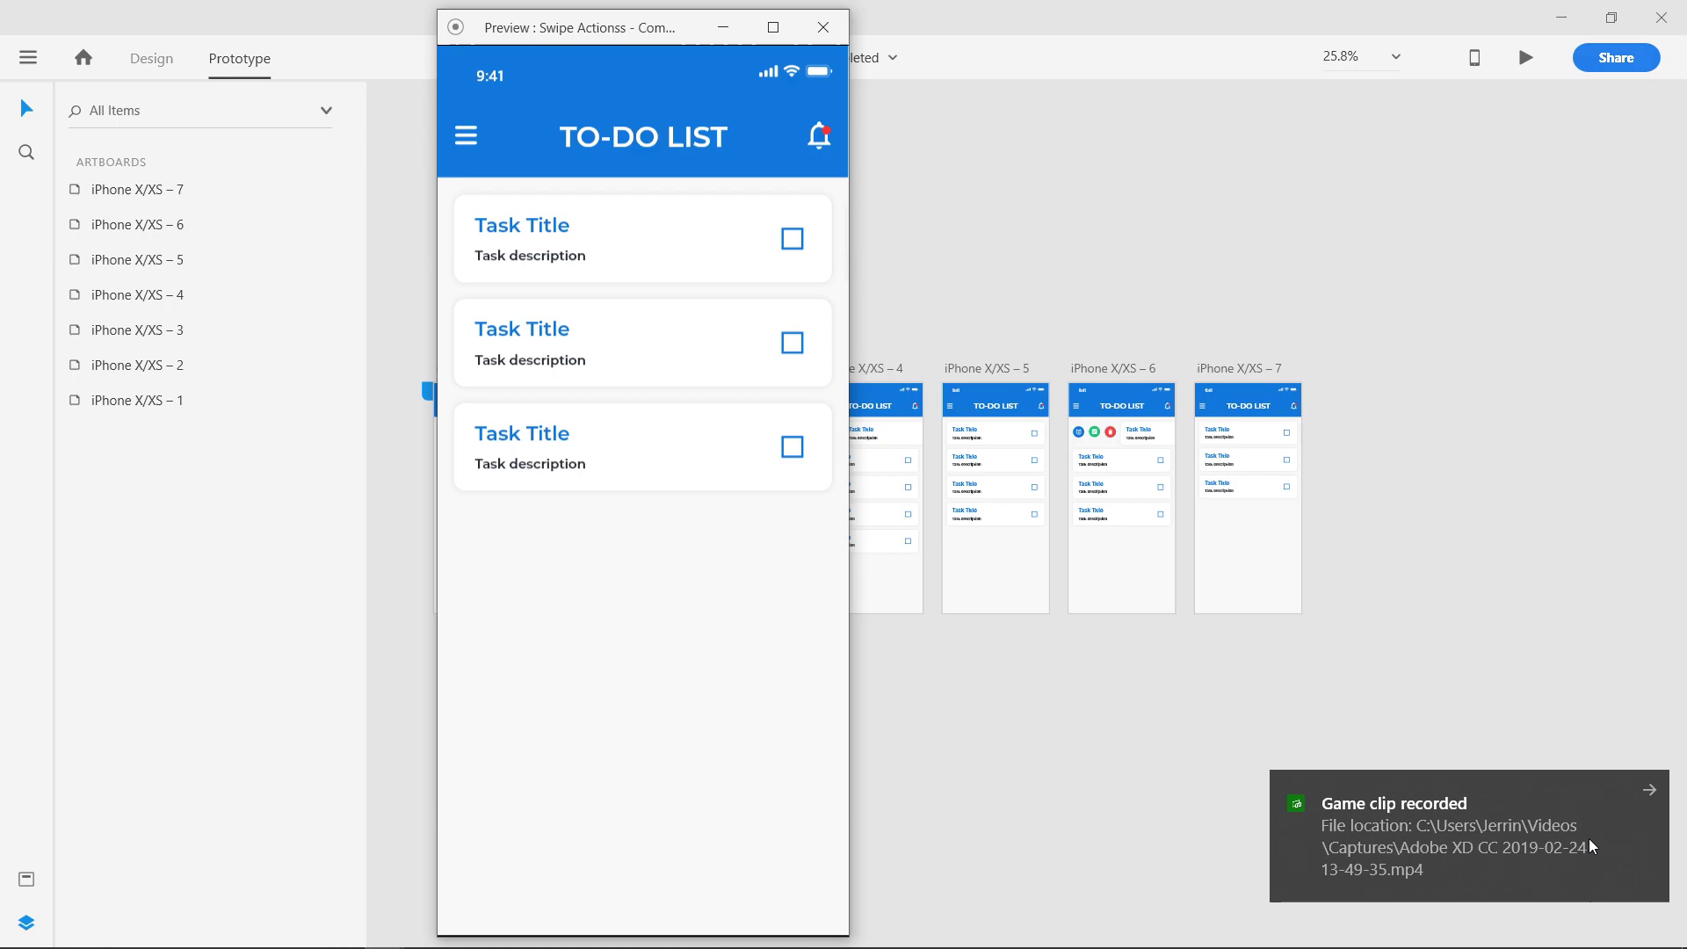
- Open the Captures folder holding the recorded clip so it plays in VLC
{"action": "left_click", "coordinate": [1323, 825]}
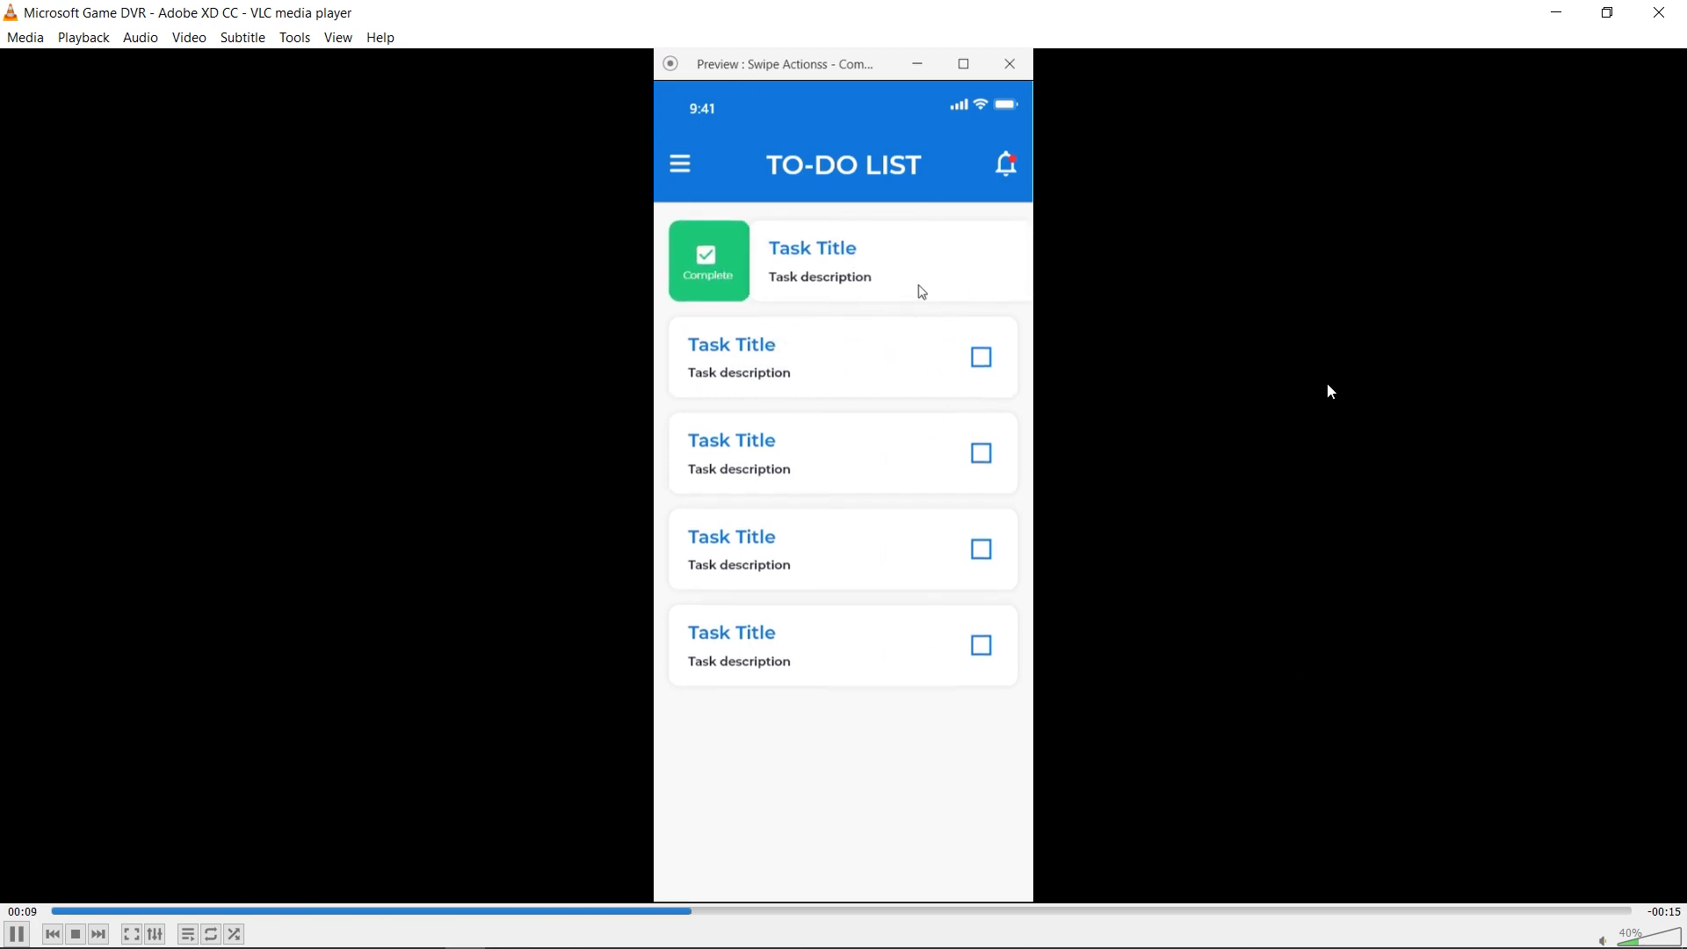
- Launch After Effects from the launcher ('afte') and start a new empty project
{"action": "key", "text": "alt+space"}
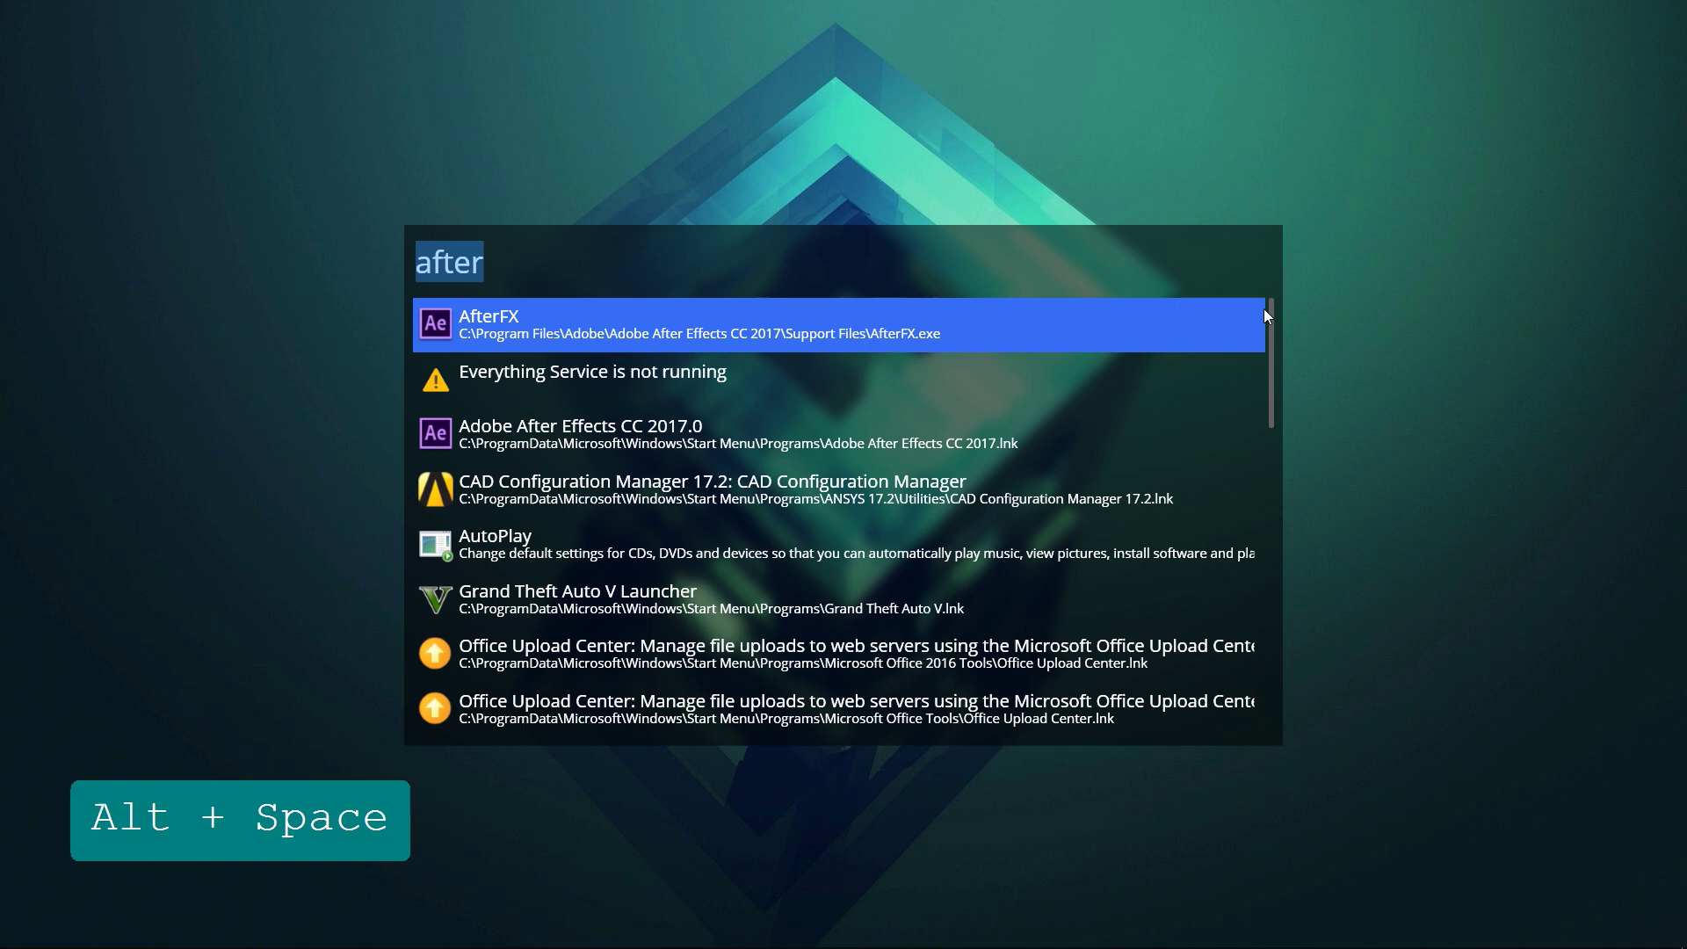
{"action": "type", "text": "afte"}
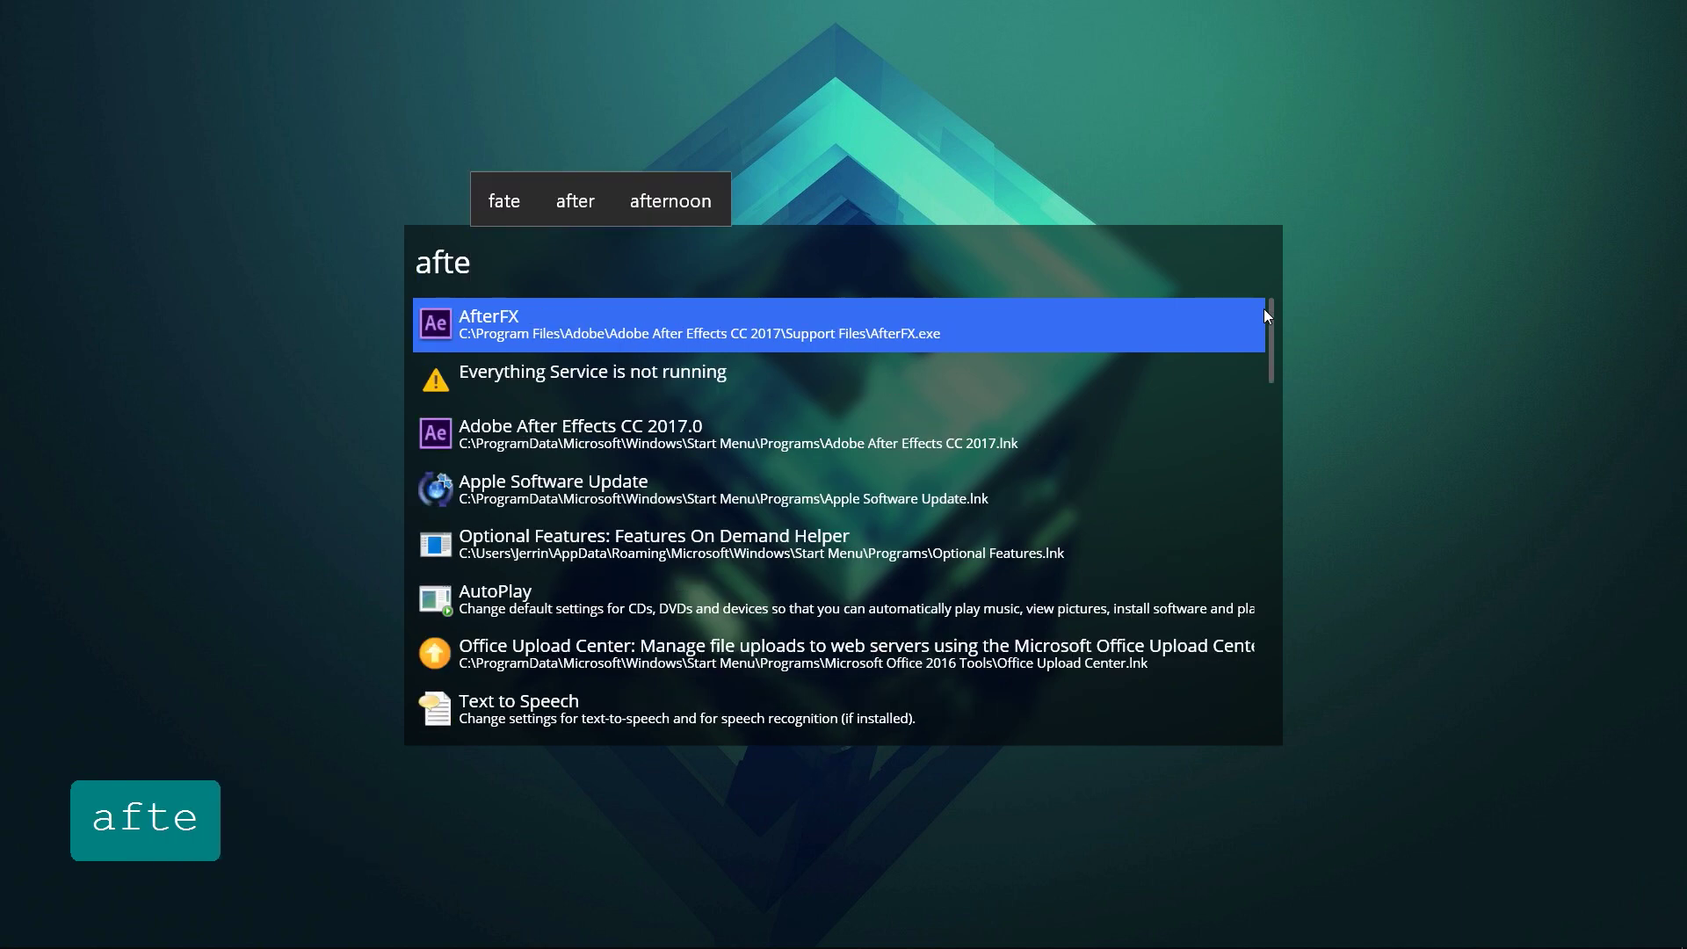
{"action": "key", "text": "Return"}
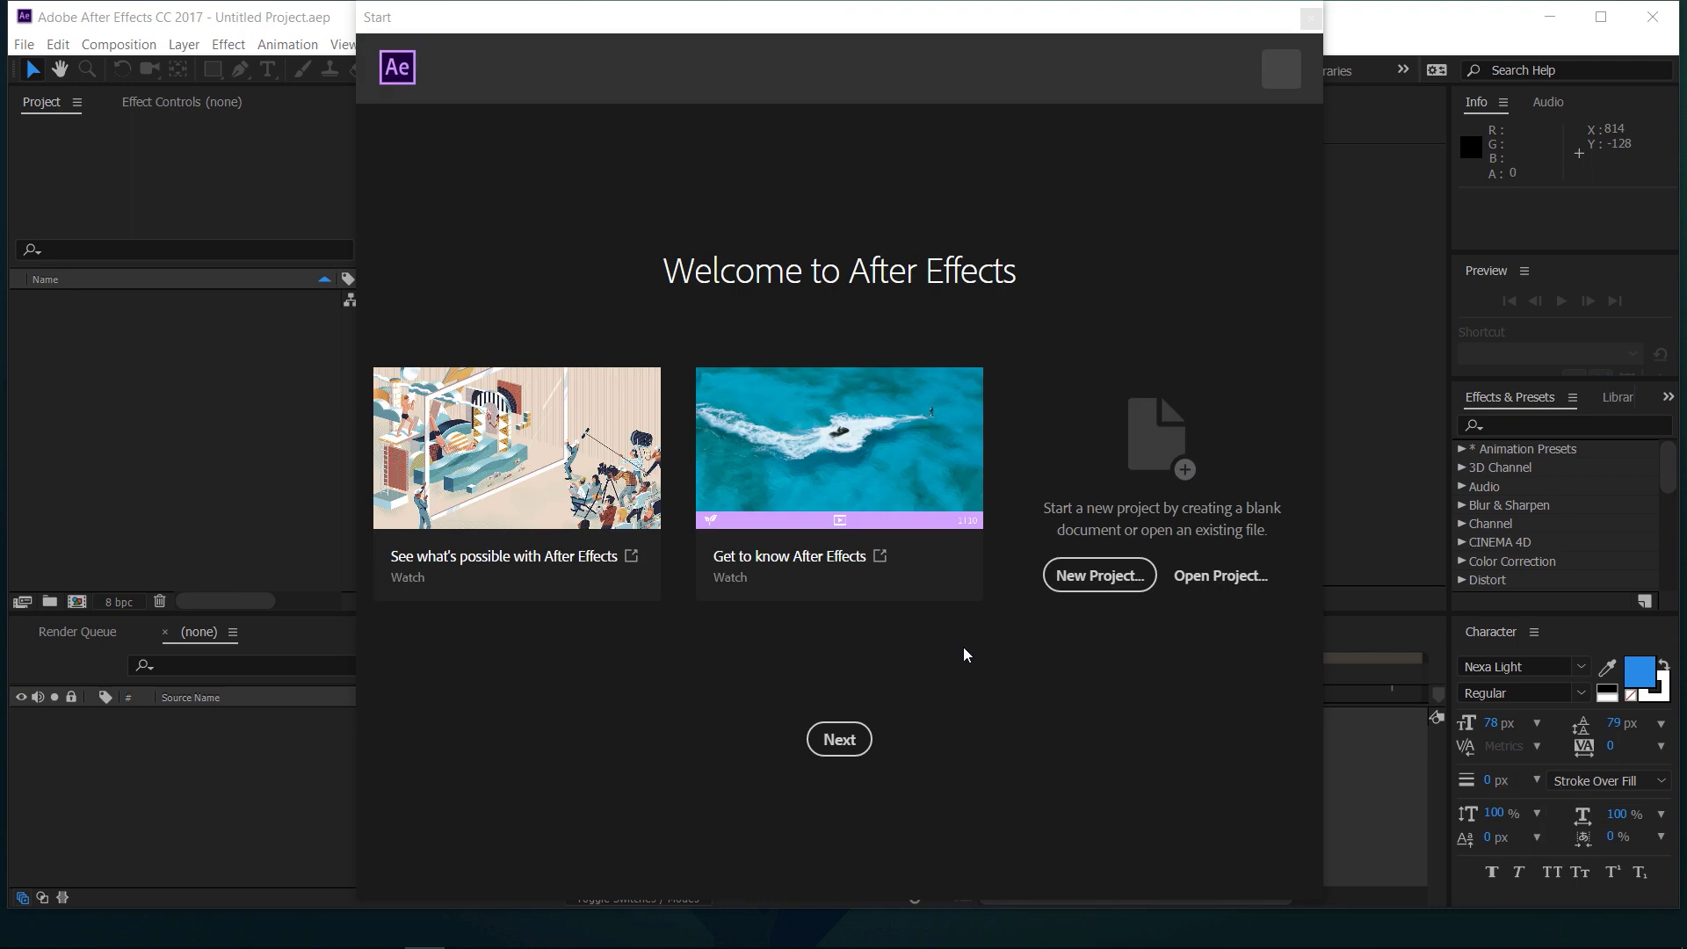
{"action": "left_click", "coordinate": [836, 738]}
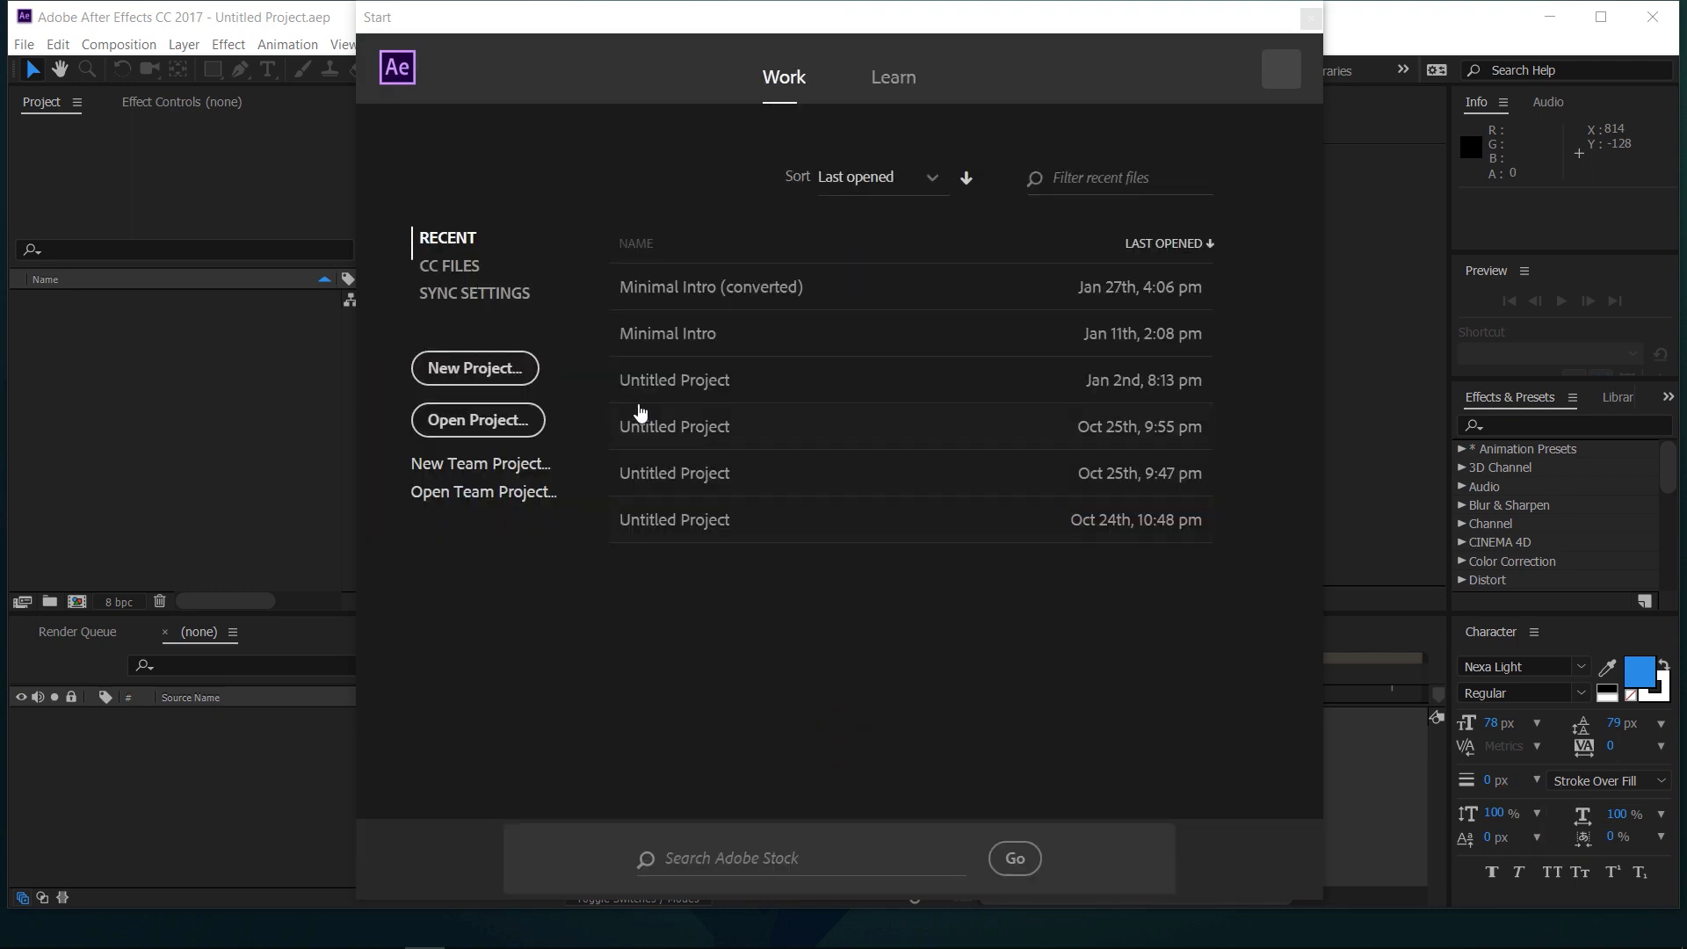
{"action": "left_click", "coordinate": [484, 369]}
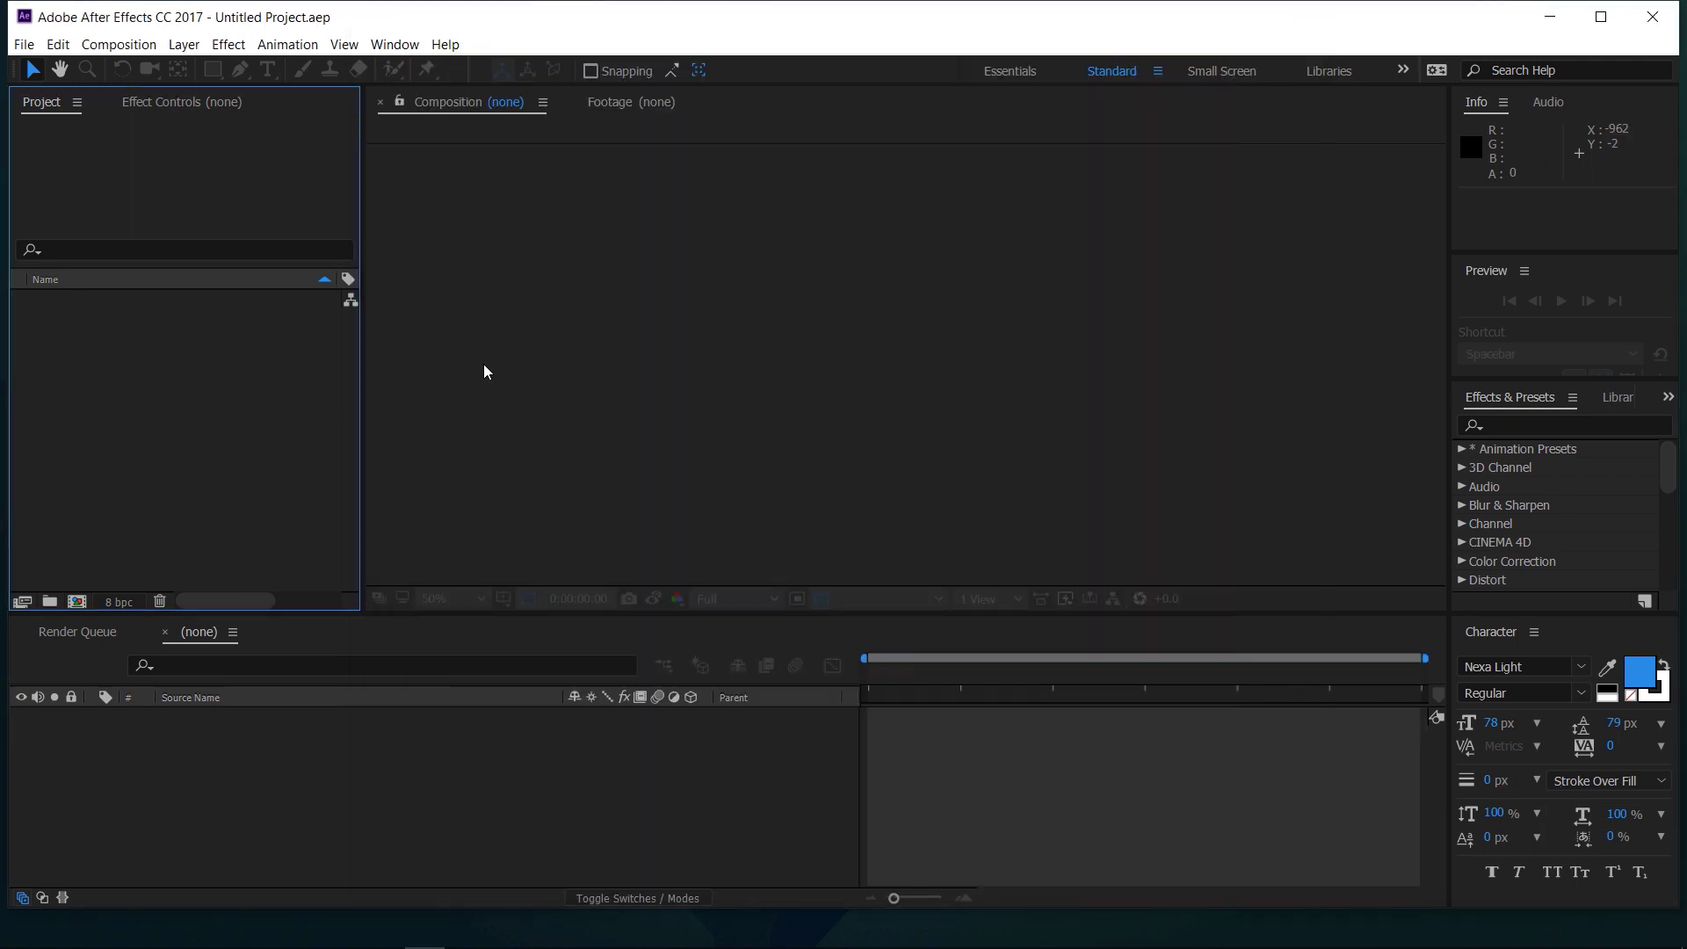
- Create a new composition named 'Swipe actions' at 1920 × 1080
{"action": "left_click", "coordinate": [138, 44]}
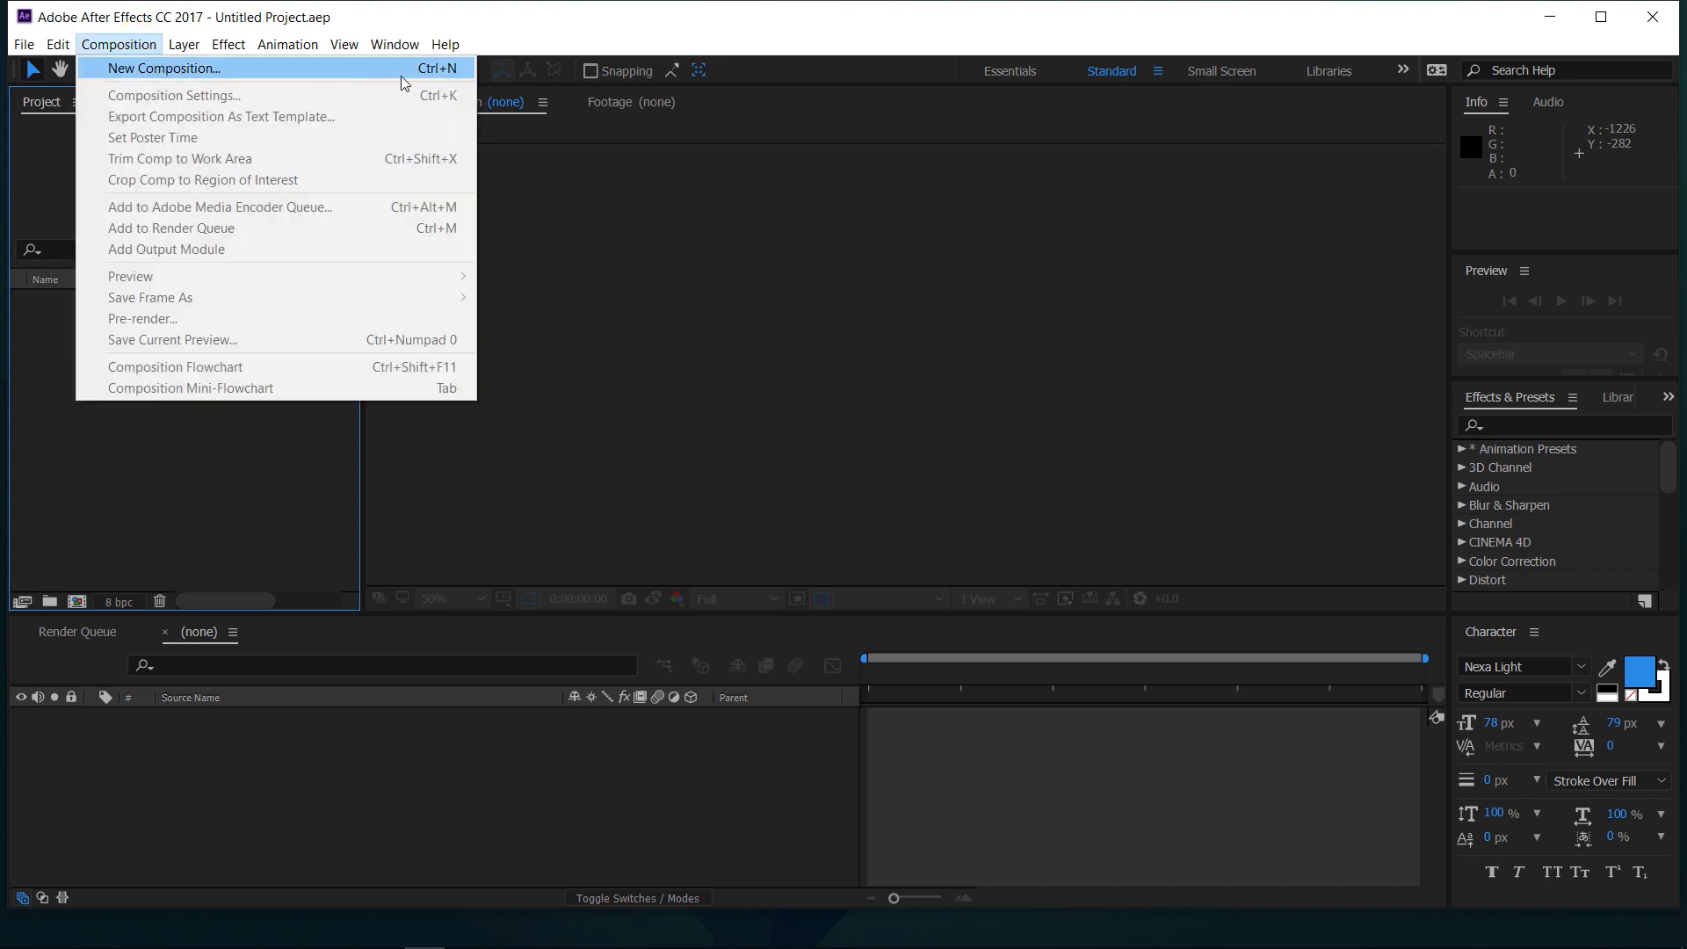
{"action": "left_click", "coordinate": [303, 71]}
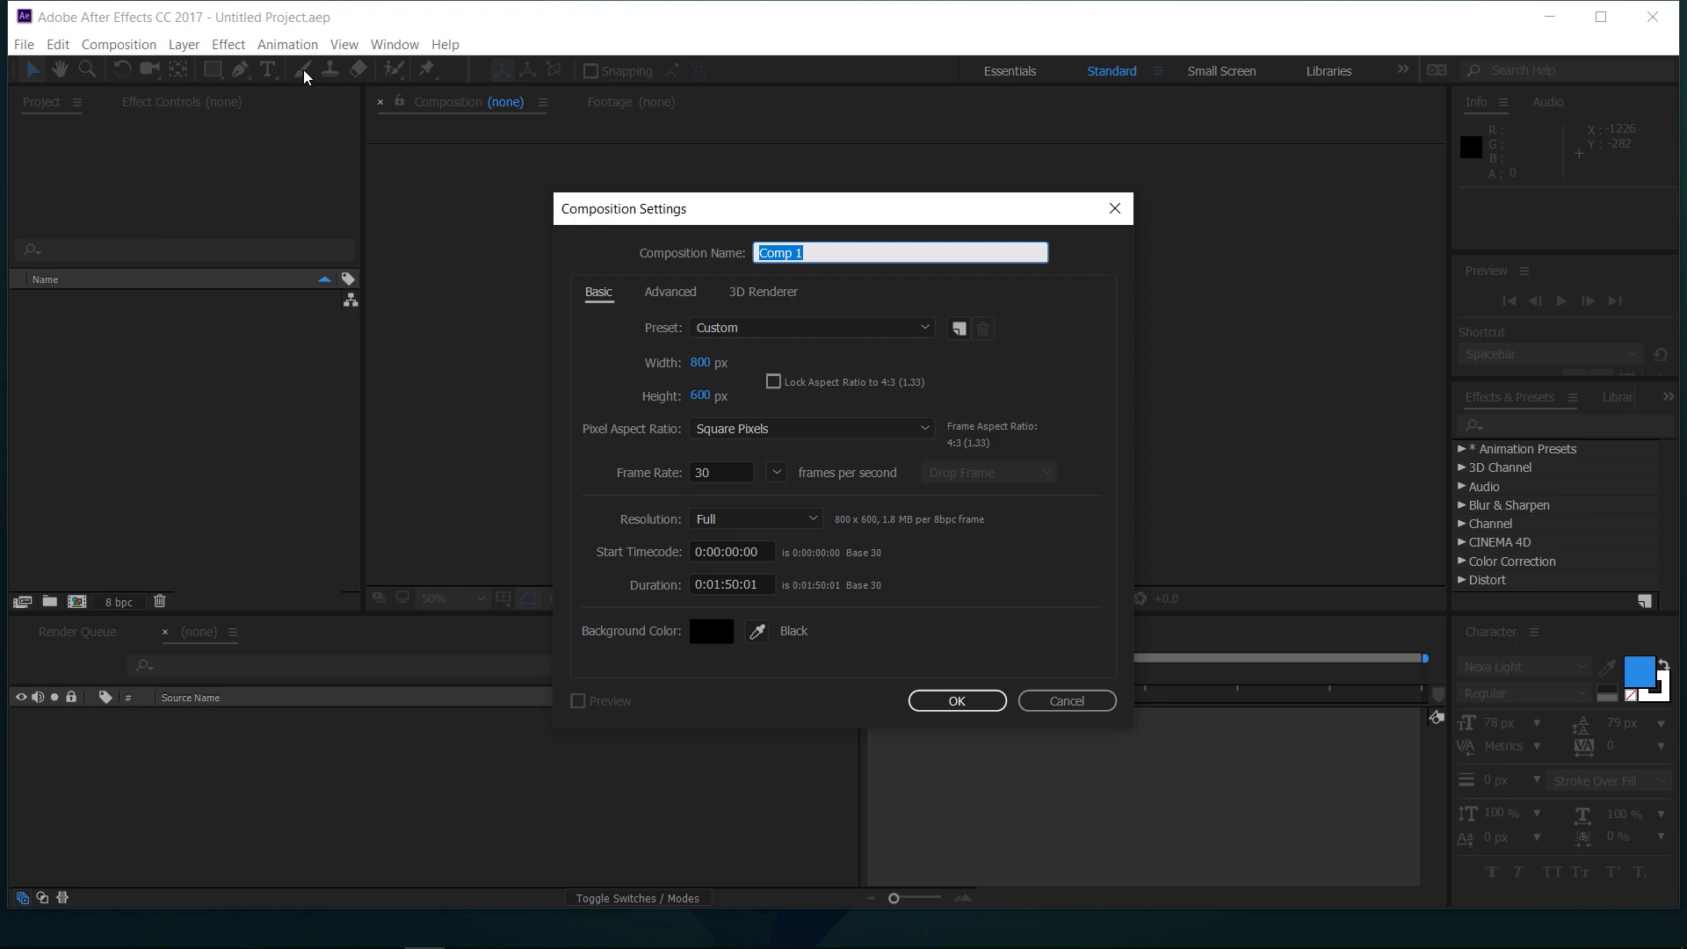
{"action": "type", "text": "Swi"}
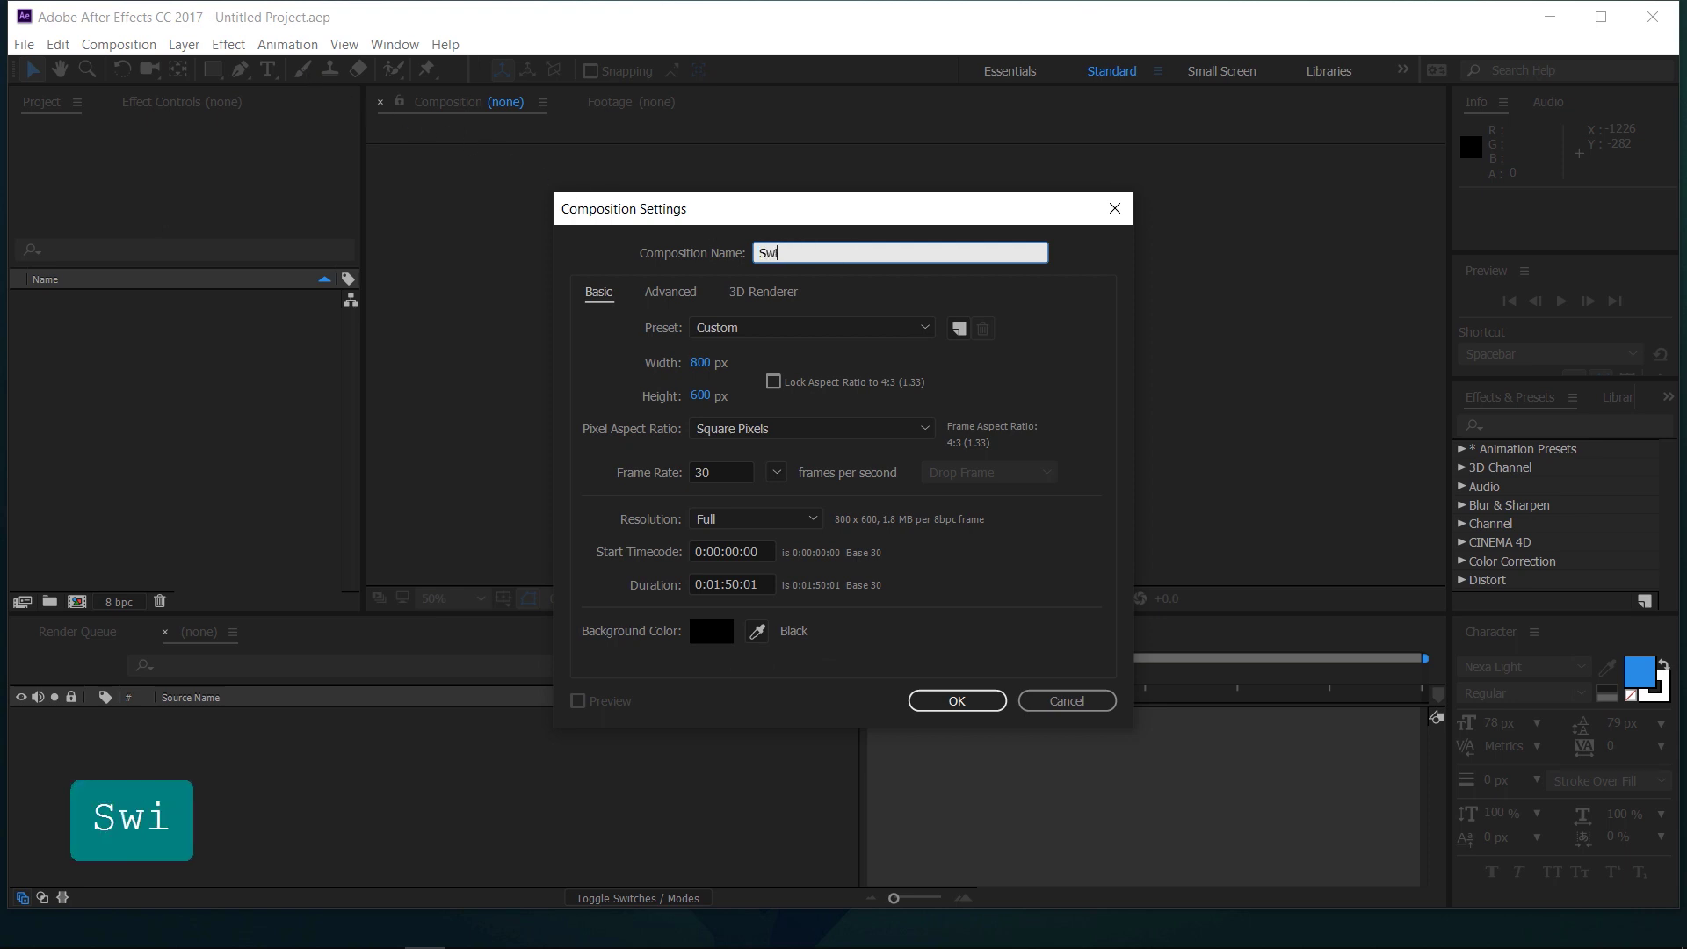
{"action": "type", "text": "pe actions"}
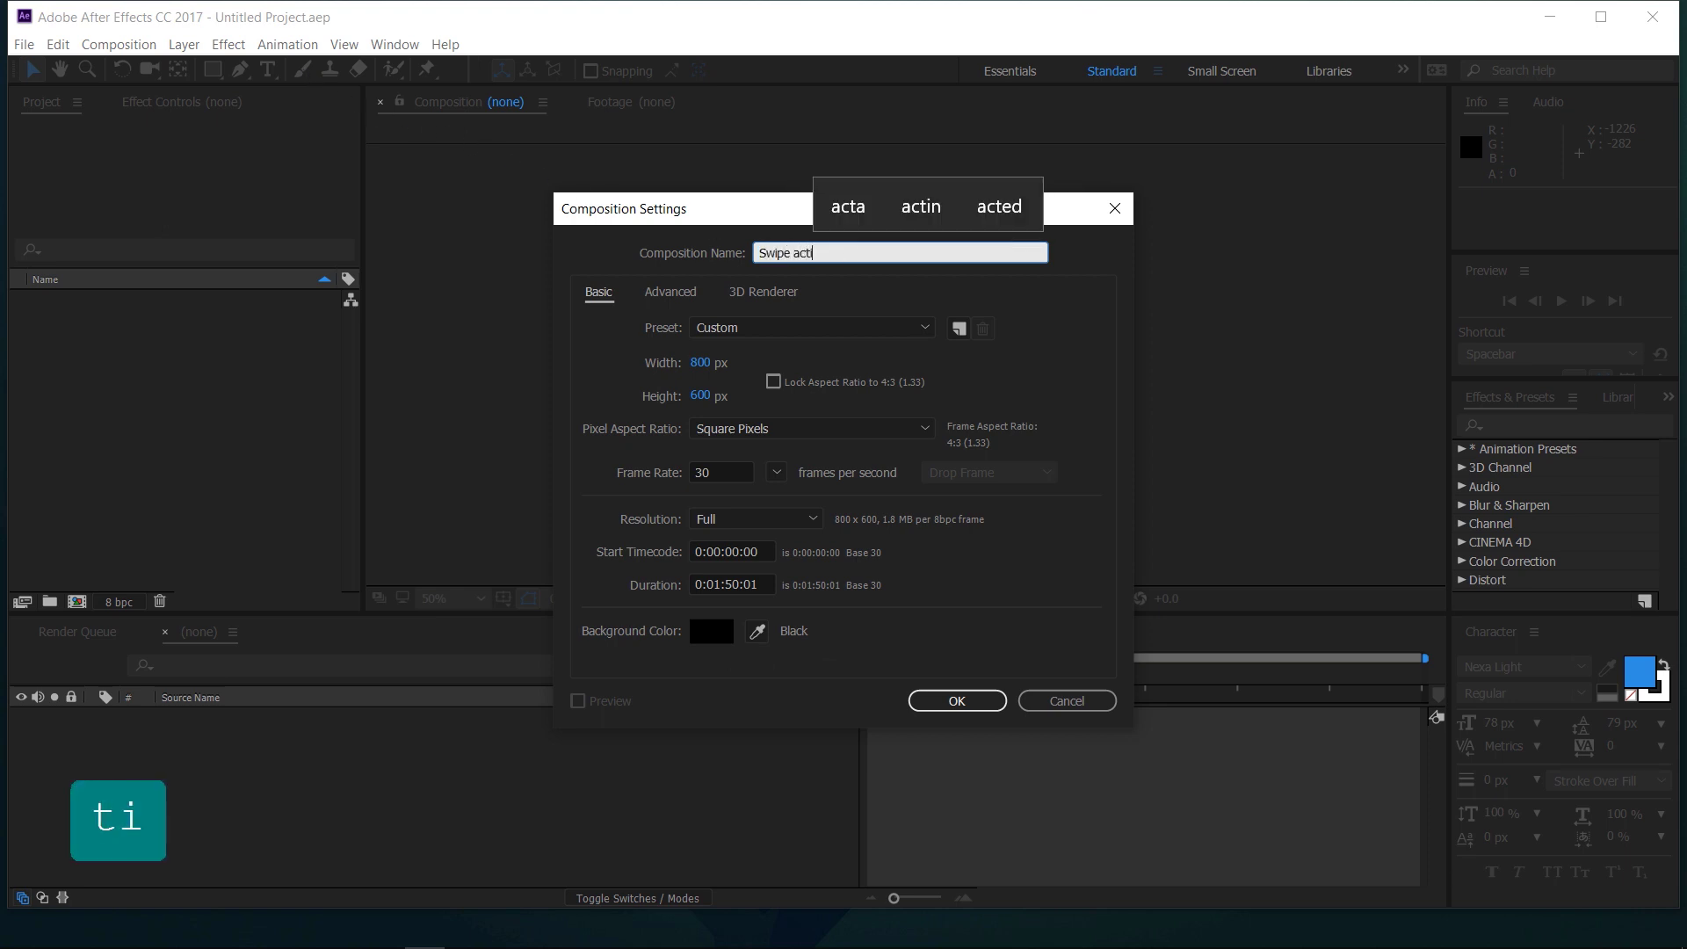
{"action": "left_click", "coordinate": [1048, 367]}
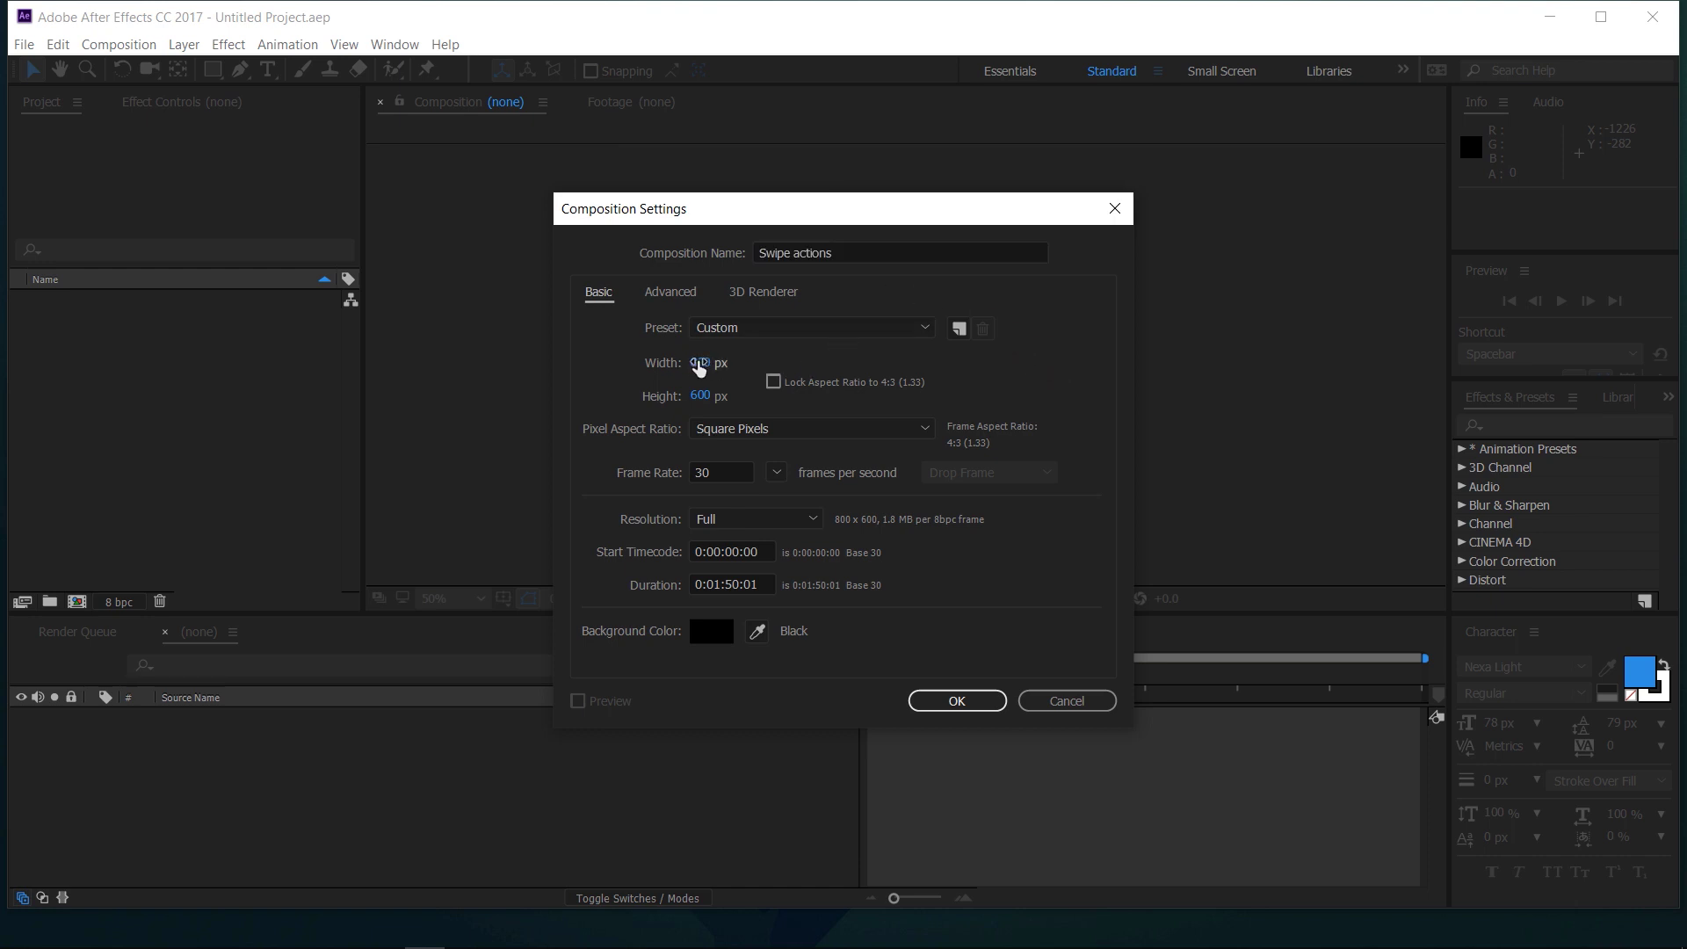
{"action": "left_click", "coordinate": [698, 362]}
{"action": "type", "text": "1920"}
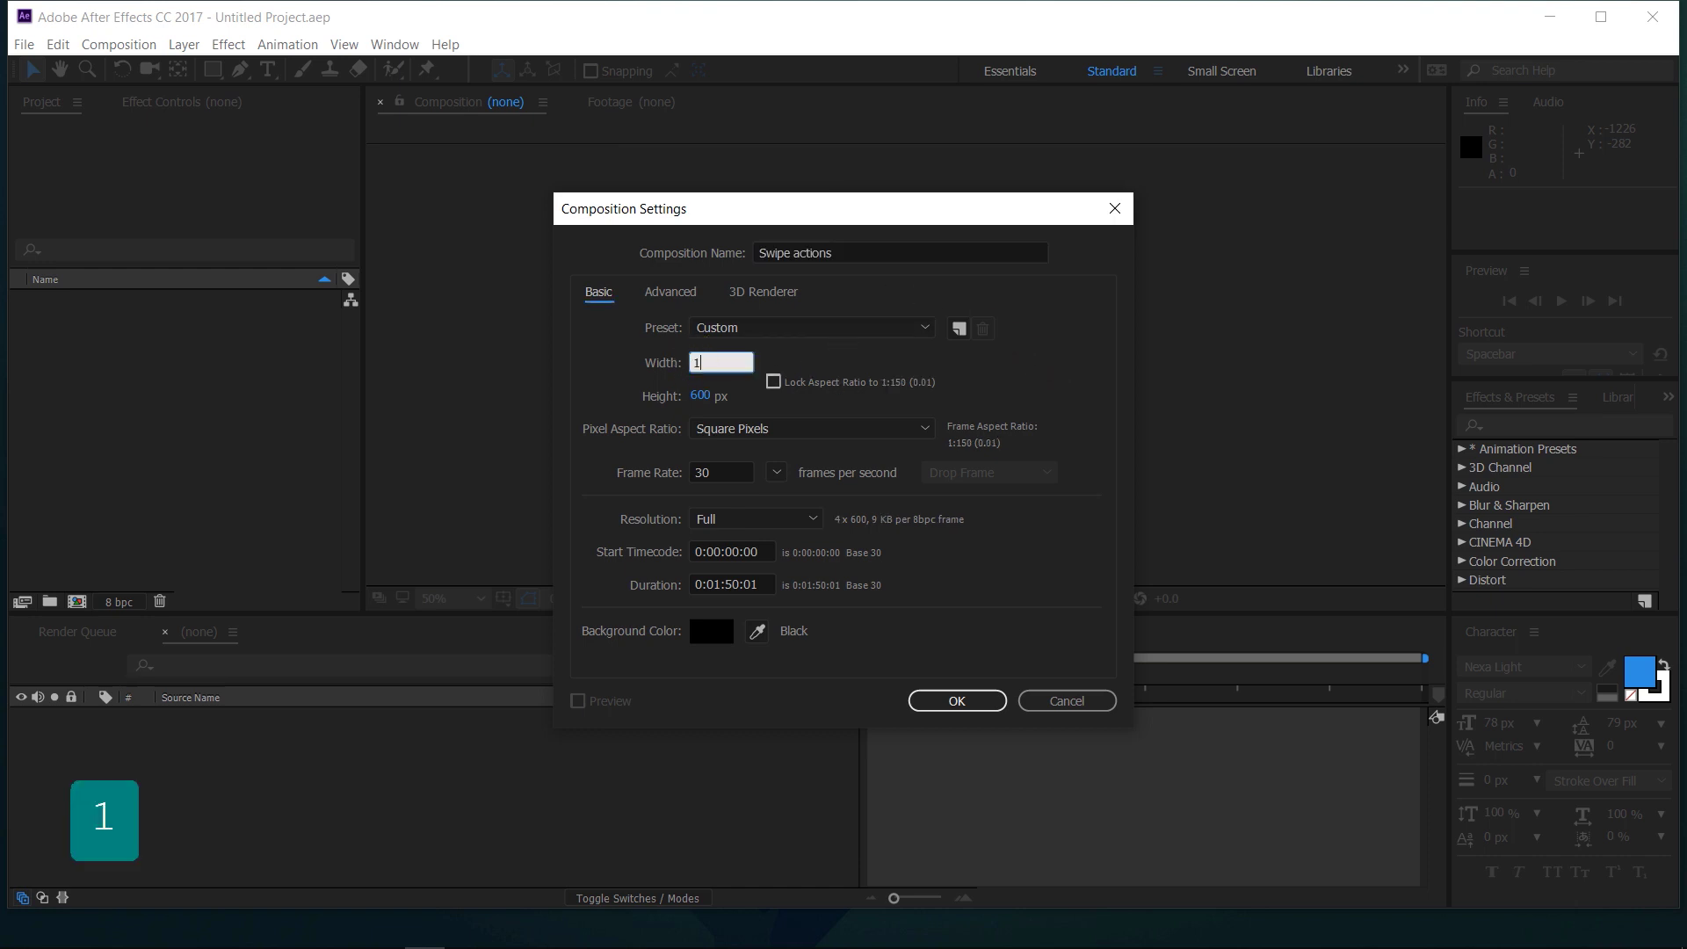
{"action": "left_click", "coordinate": [700, 395]}
{"action": "type", "text": "1080"}
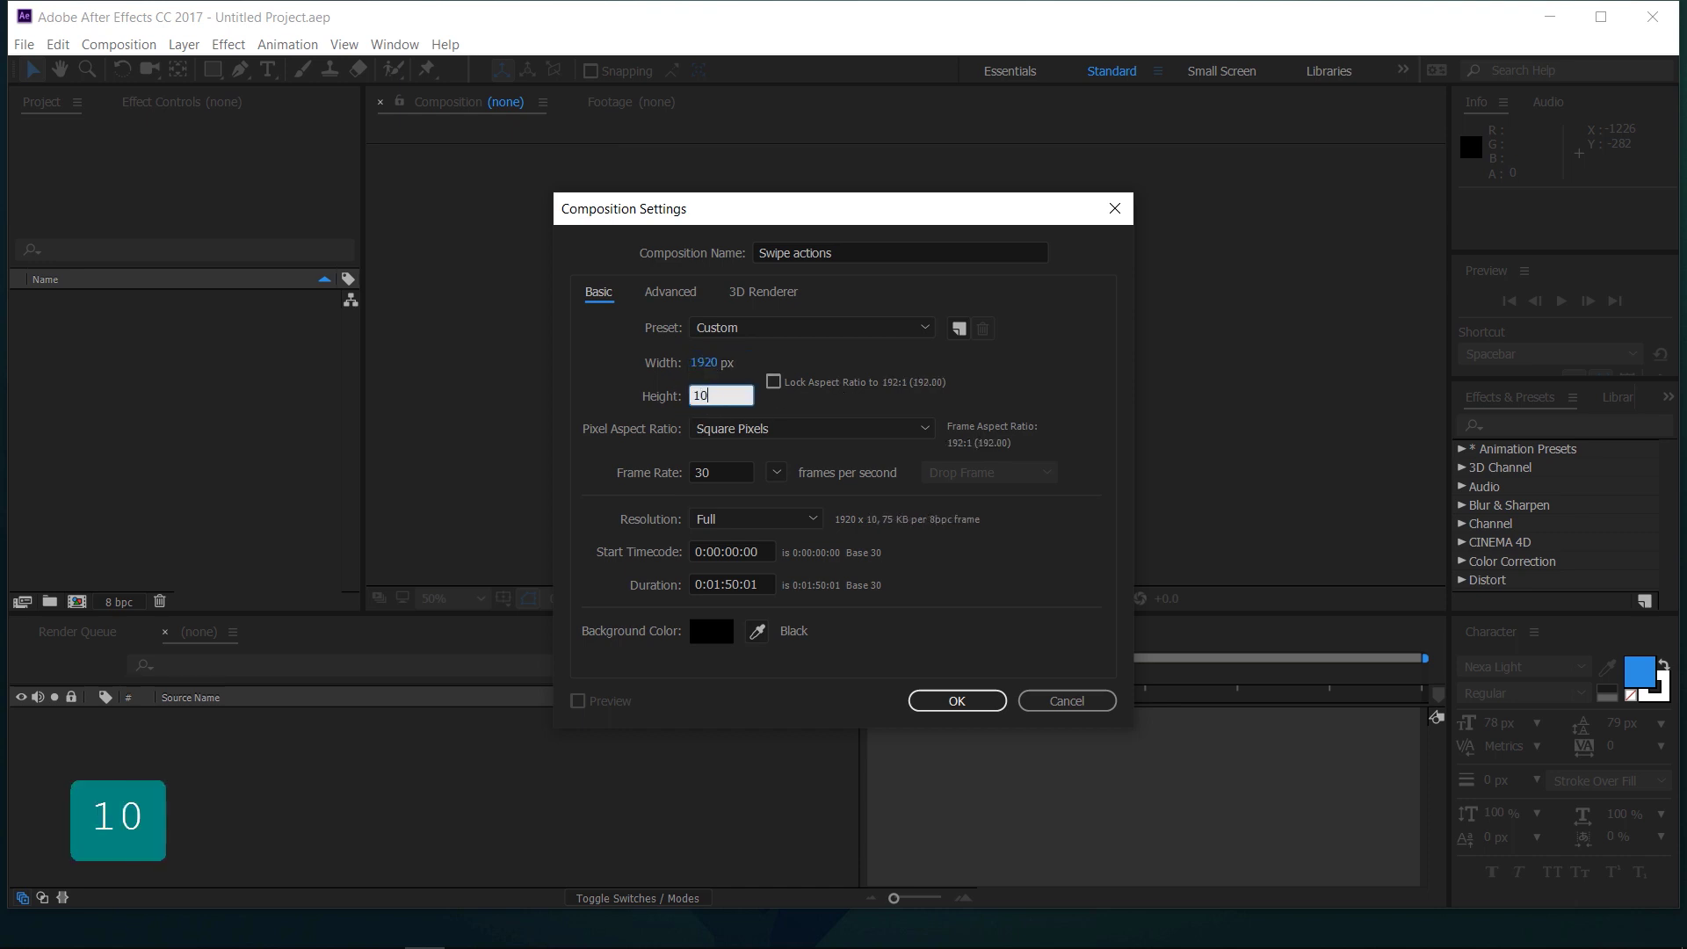
{"action": "left_click", "coordinate": [1018, 605]}
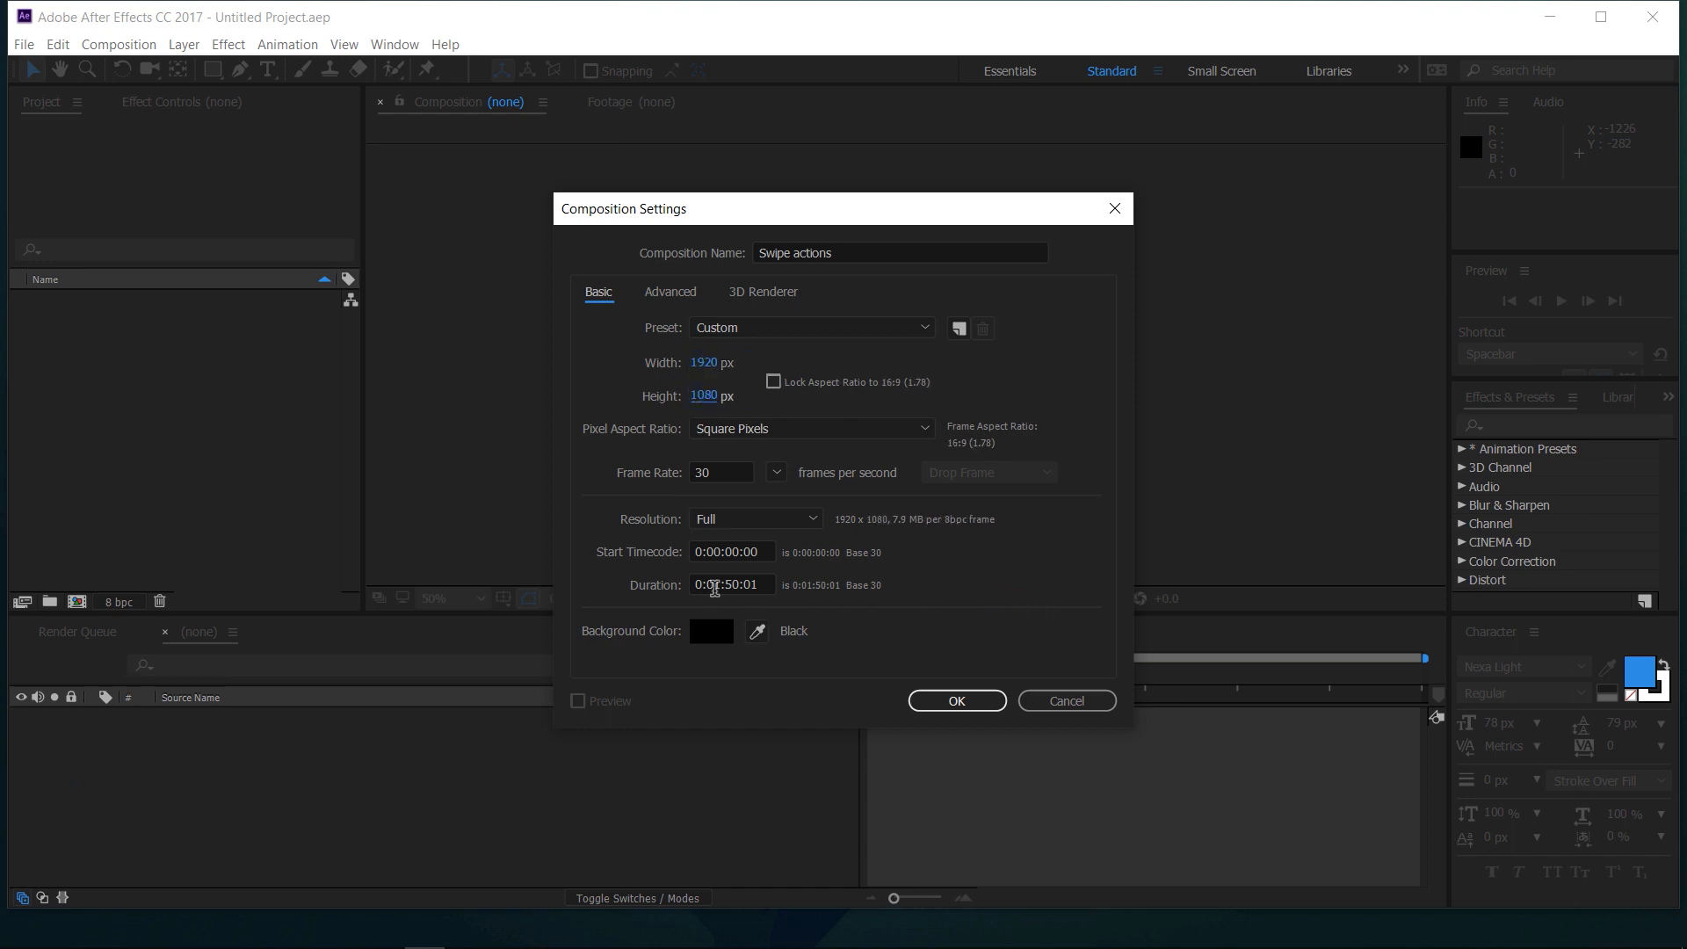
- Set the composition duration to 0:00:50:00 and create it
{"action": "left_click_drag", "start_coordinate": [724, 584], "coordinate": [714, 585]}
{"action": "type", "text": "0"}
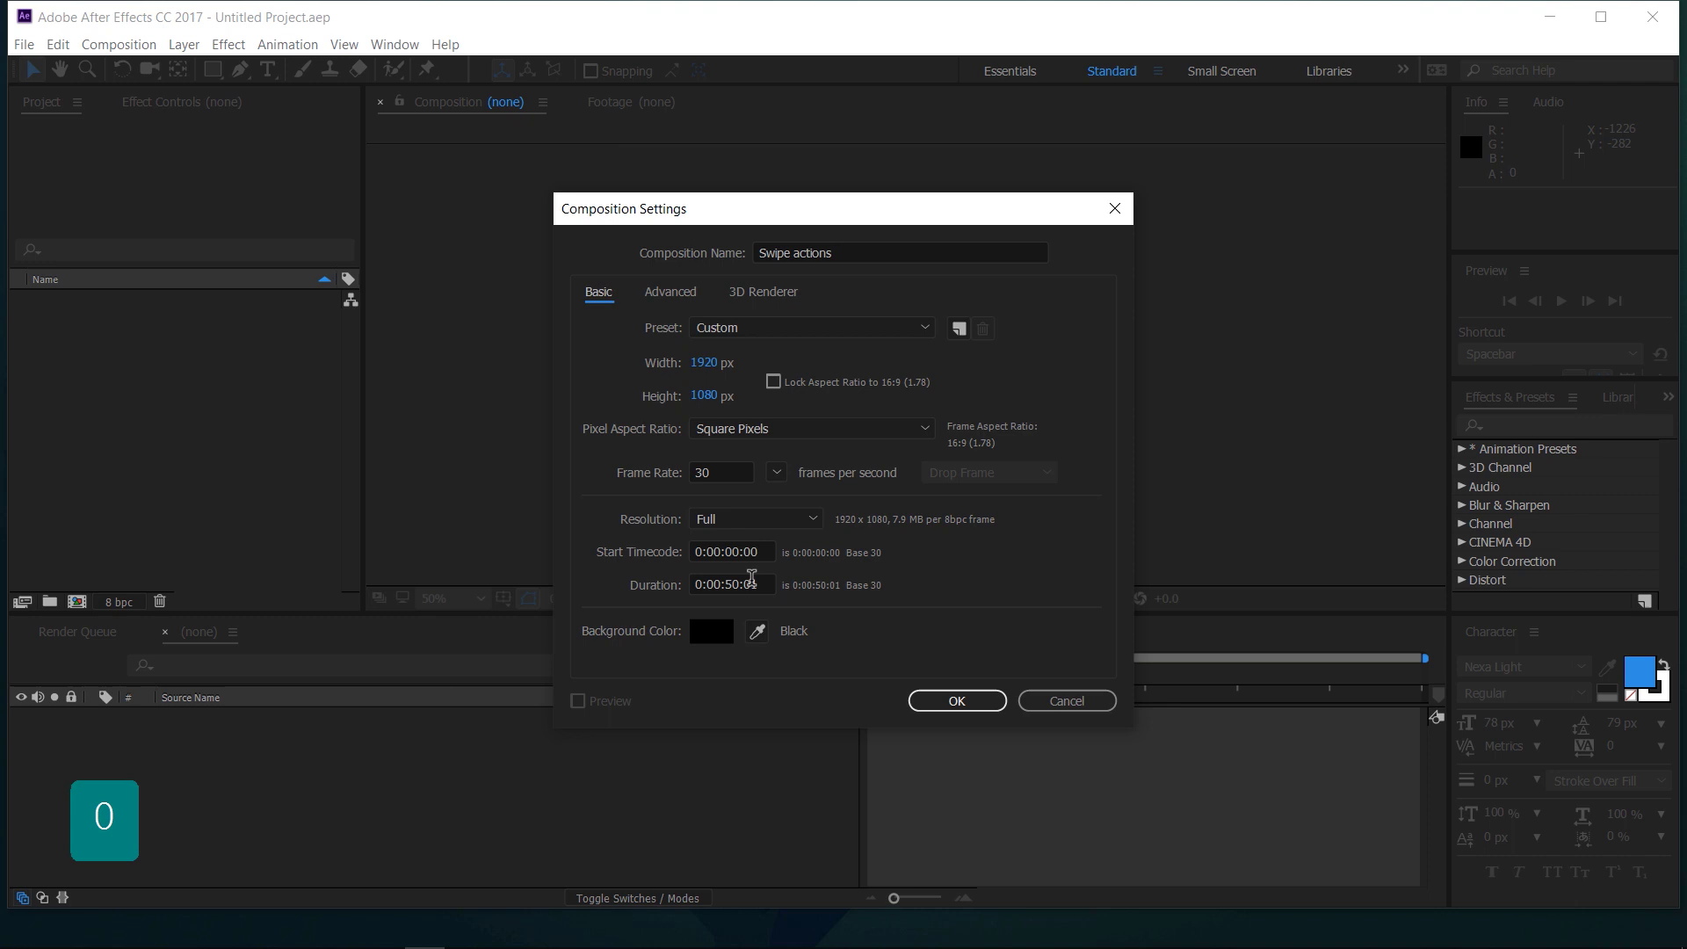
{"action": "left_click", "coordinate": [727, 586]}
{"action": "key", "text": "BackSpace"}
{"action": "type", "text": "0"}
{"action": "left_click", "coordinate": [948, 565]}
{"action": "left_click", "coordinate": [956, 700]}
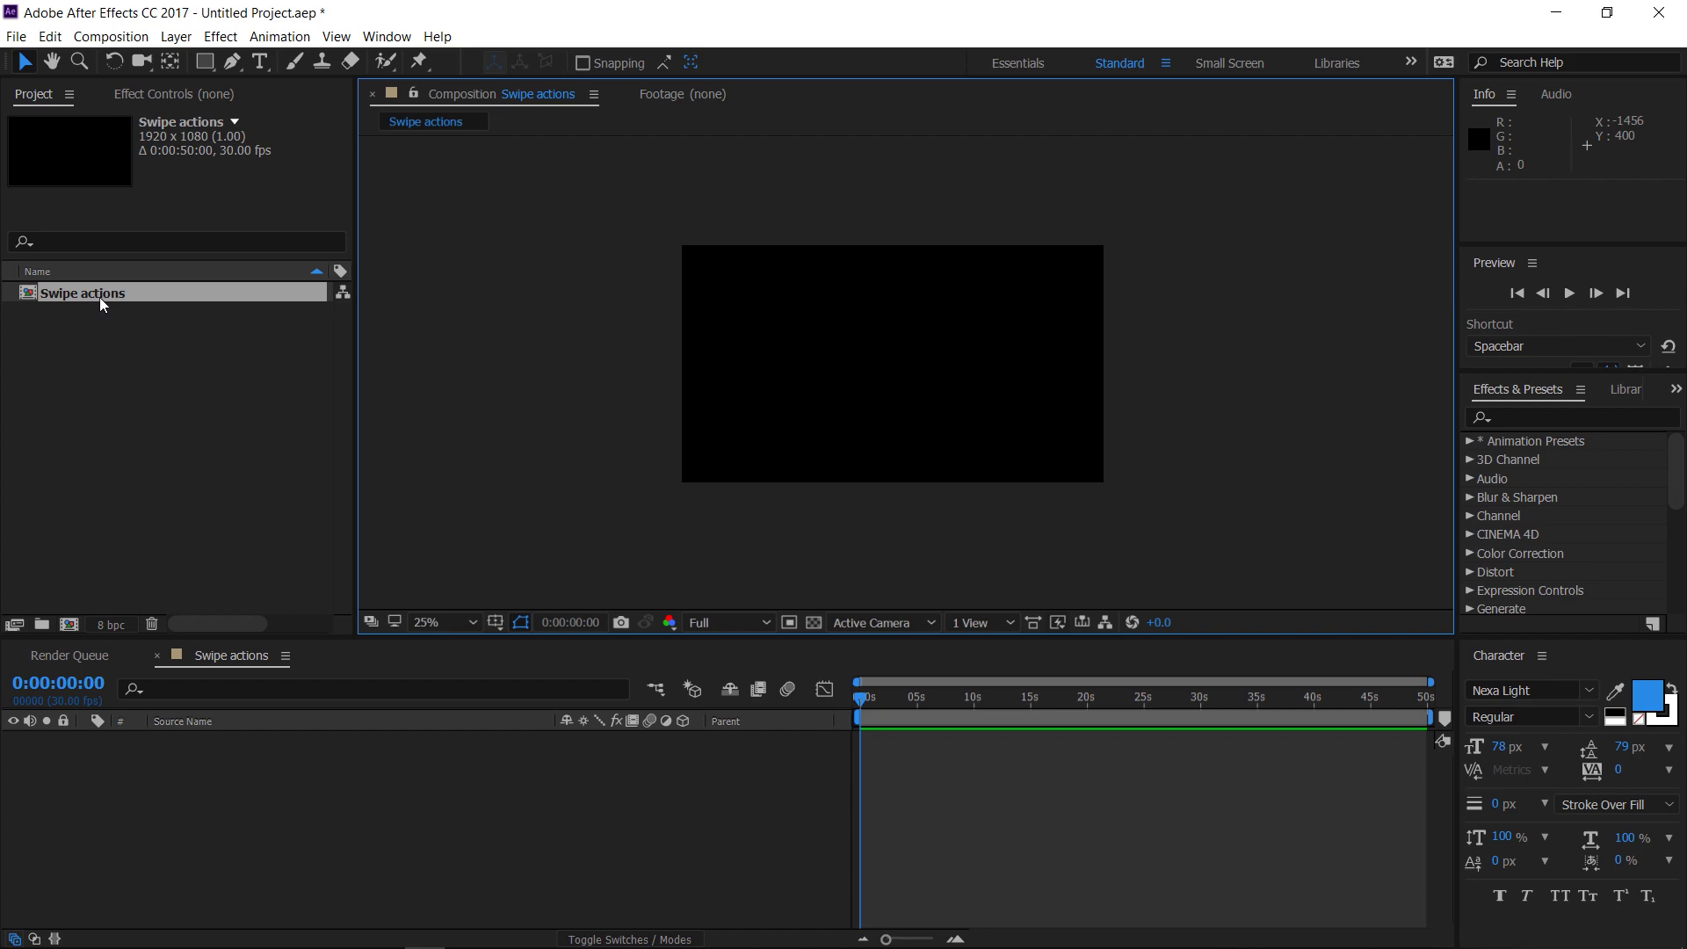
- Import the recorded mp4 clip from the Captures folder into the Project panel
{"action": "left_click", "coordinate": [100, 299]}
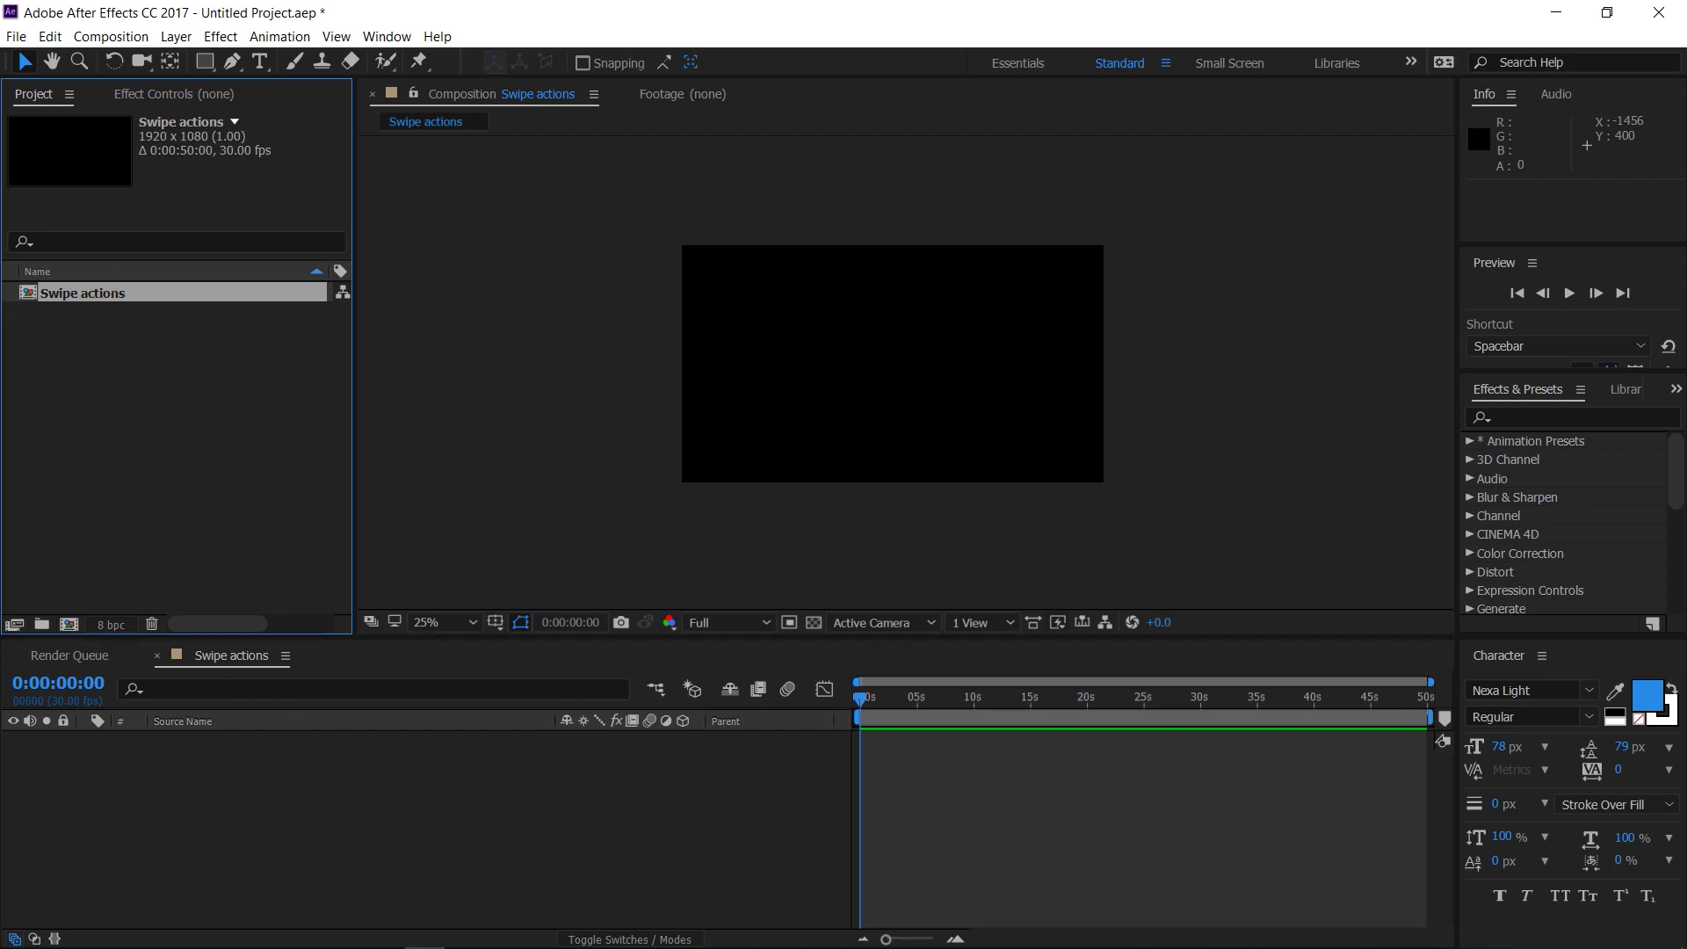
{"action": "left_click", "coordinate": [302, 931]}
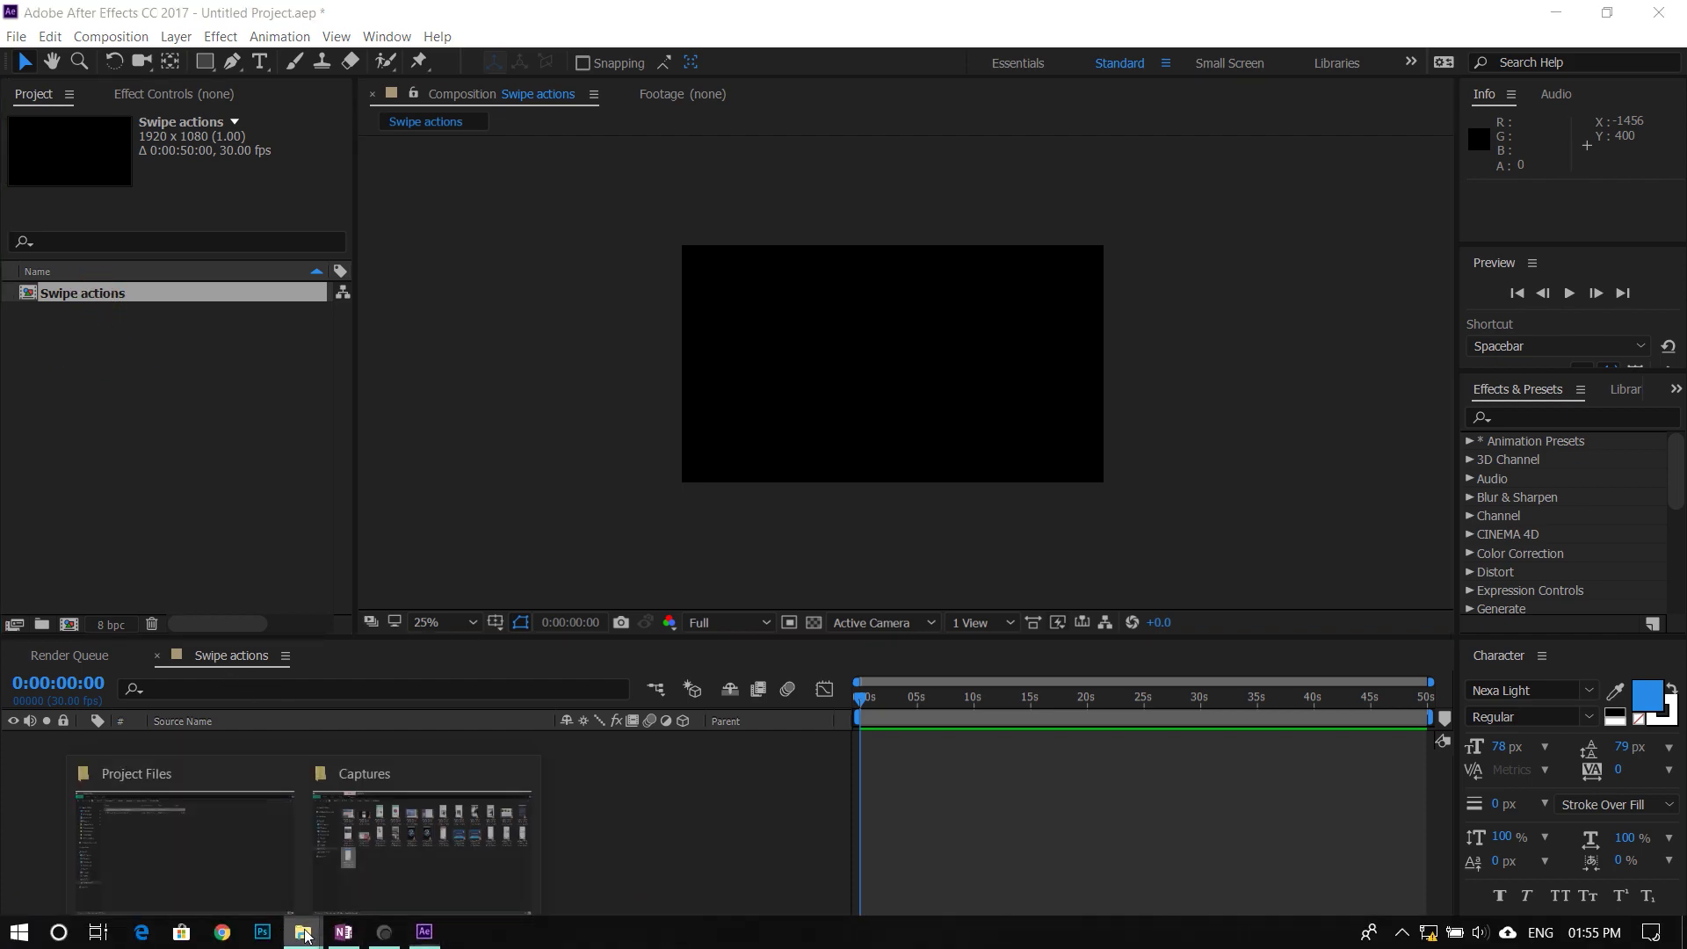
{"action": "left_click", "coordinate": [374, 872]}
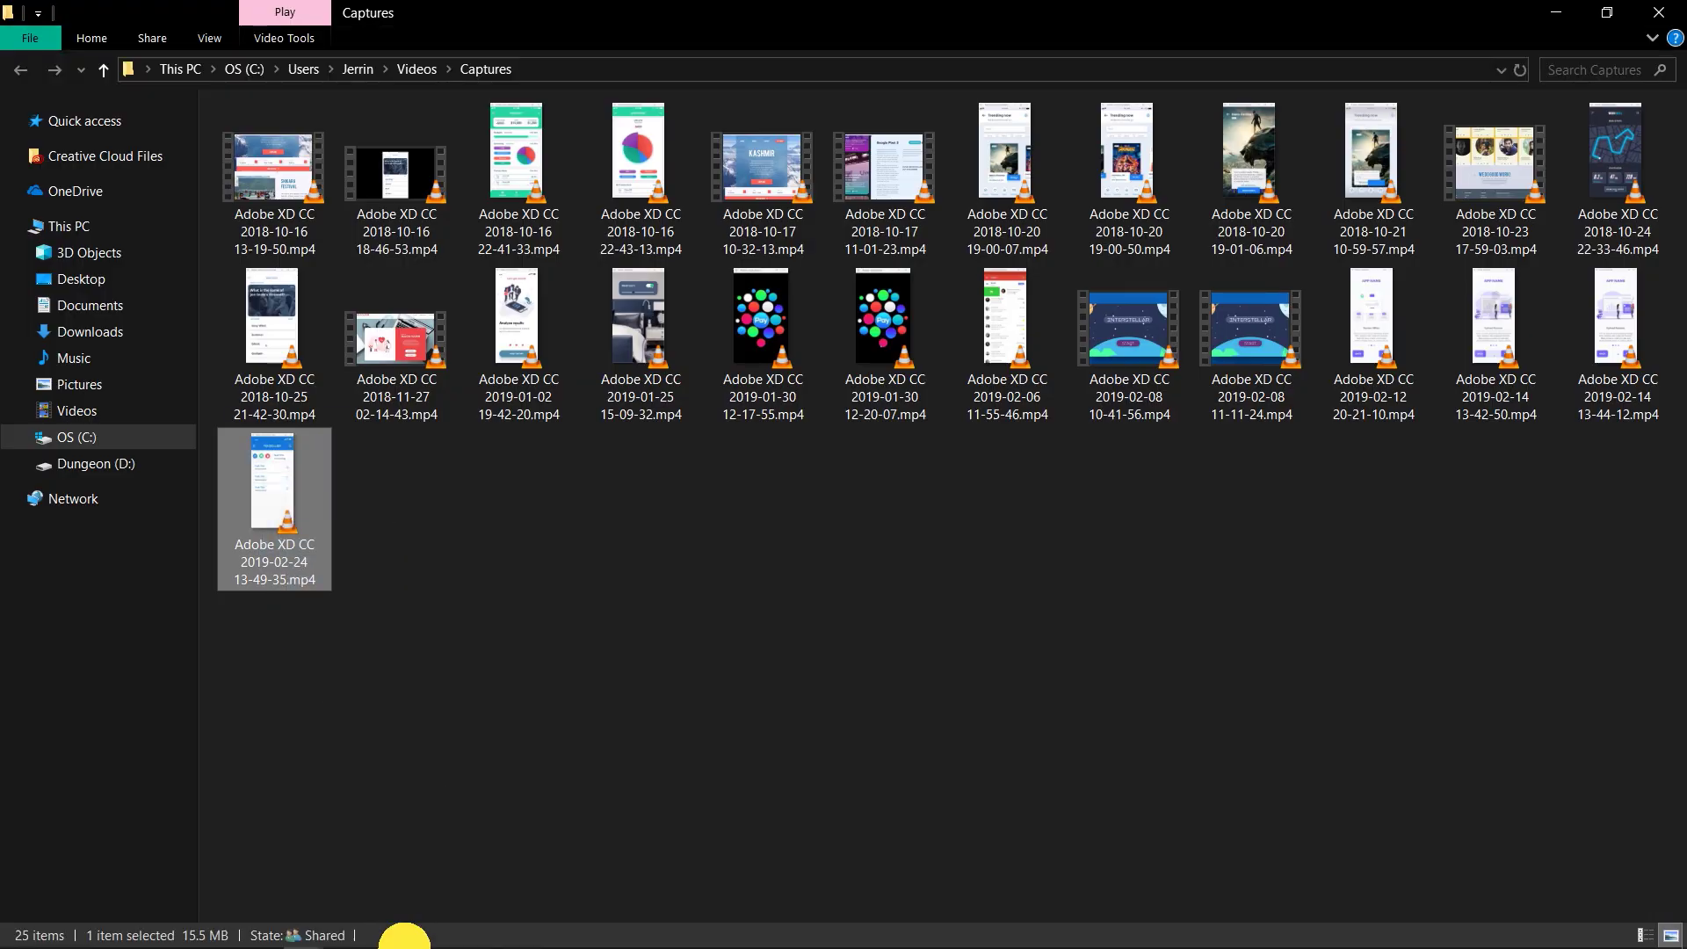
{"action": "left_click_drag", "start_coordinate": [404, 936], "coordinate": [185, 456]}
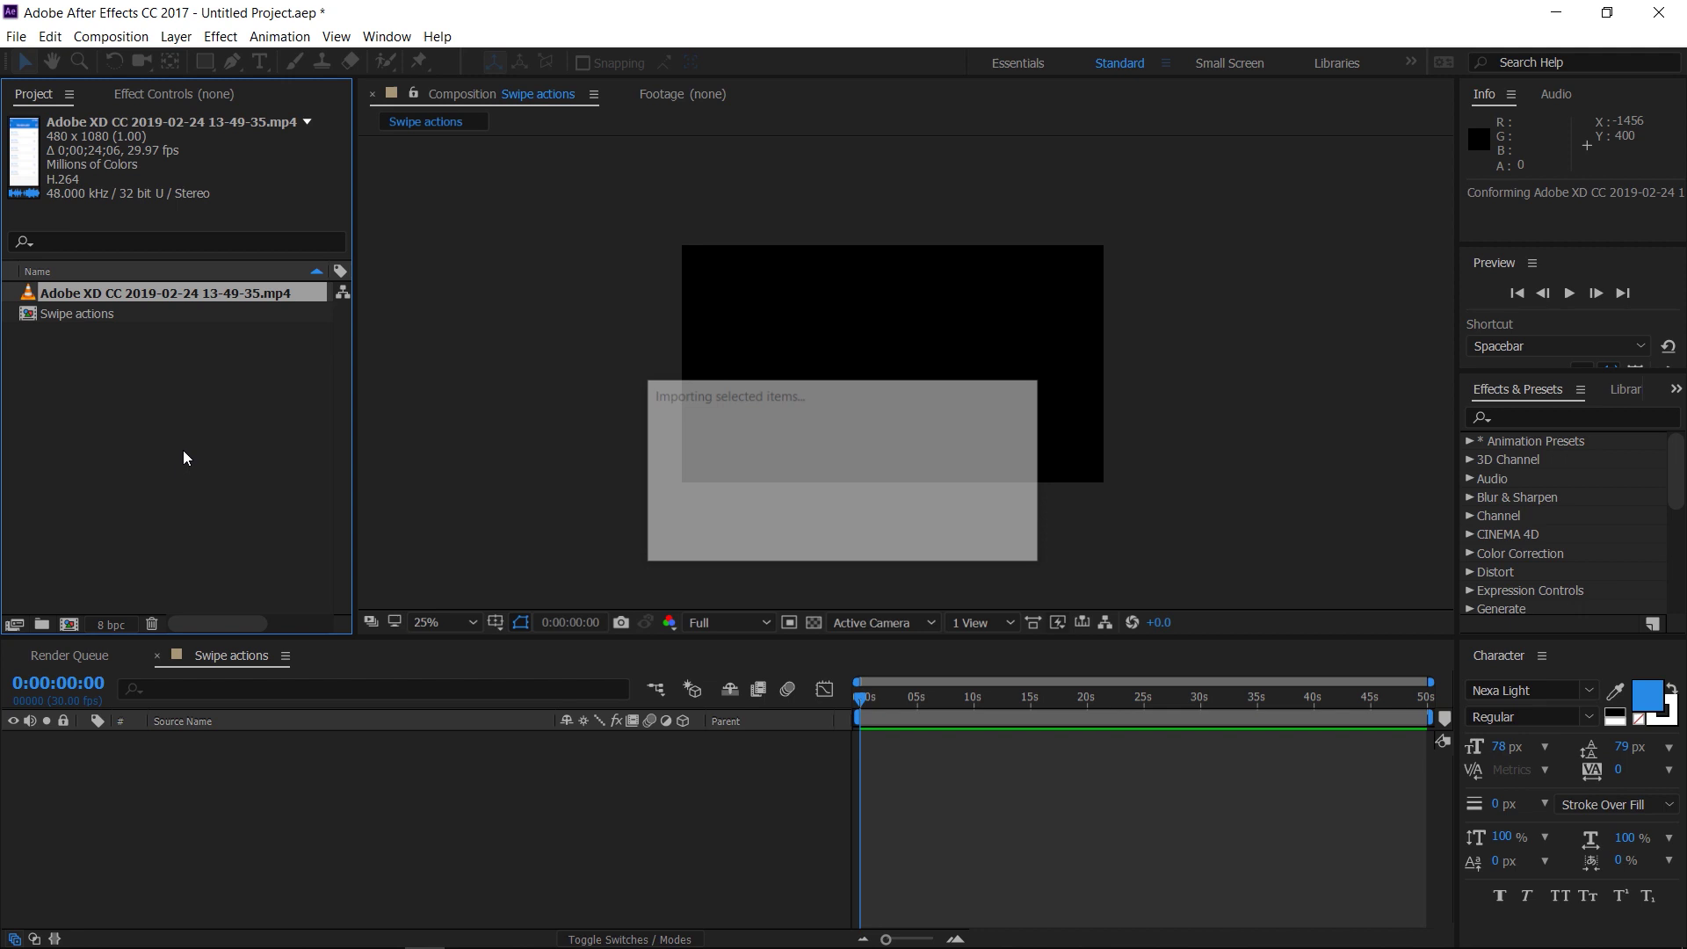
- Open Swipe actions in the timeline and select the imported clip
{"action": "left_click", "coordinate": [70, 317]}
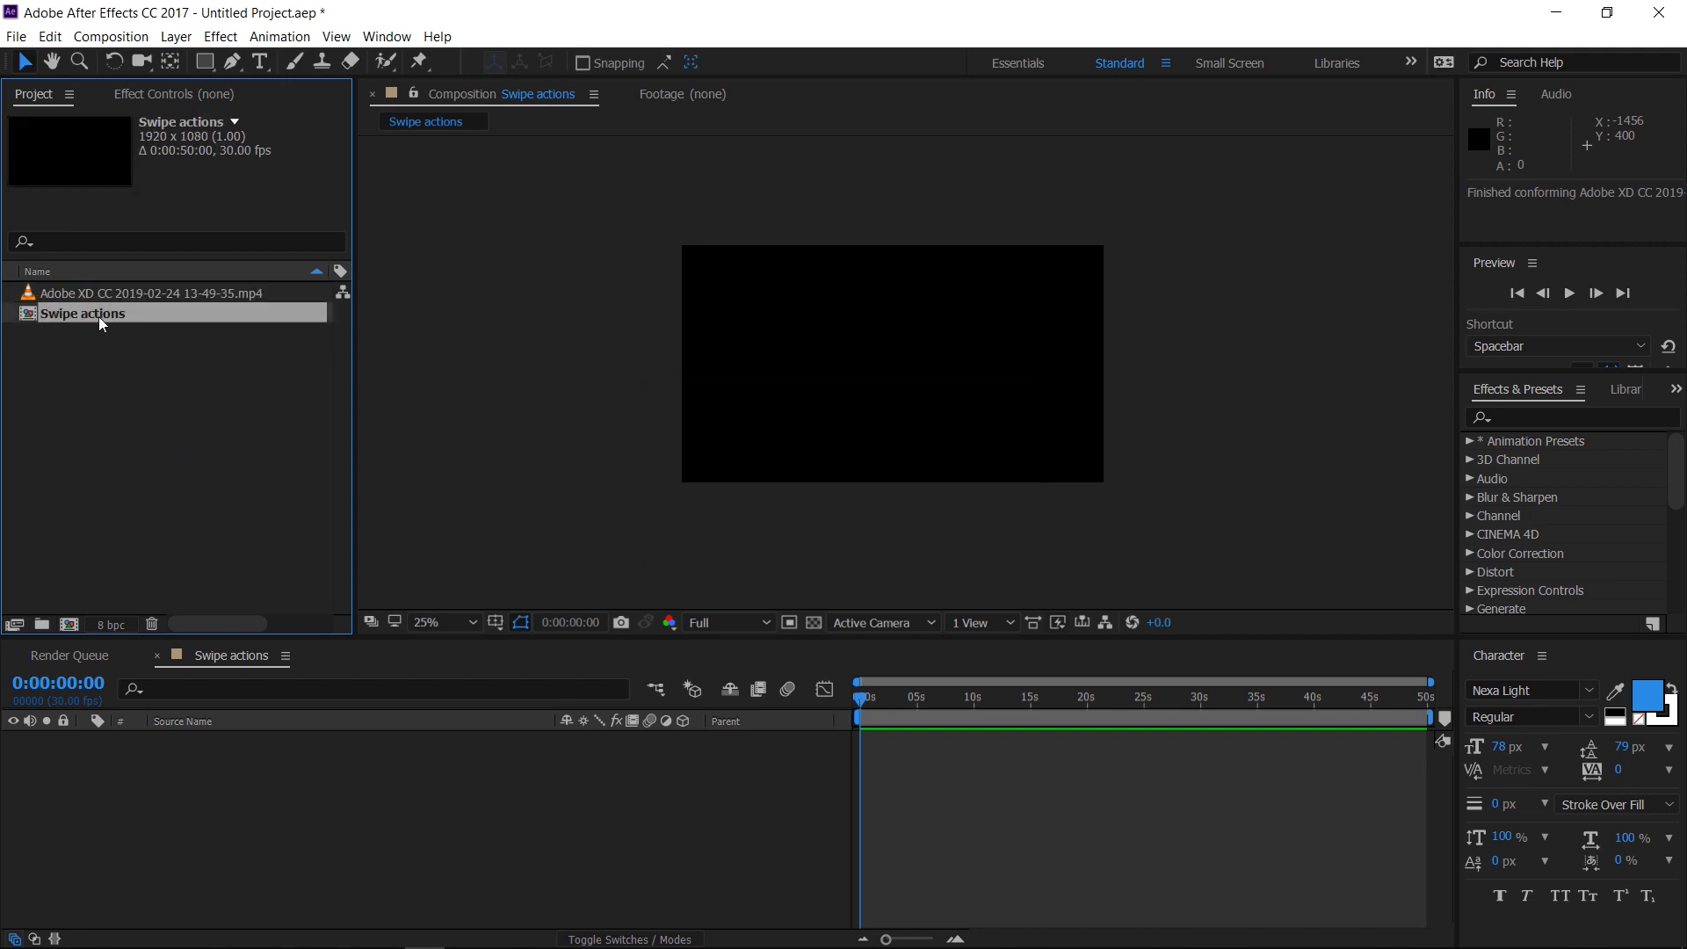
{"action": "double_click", "coordinate": [100, 319]}
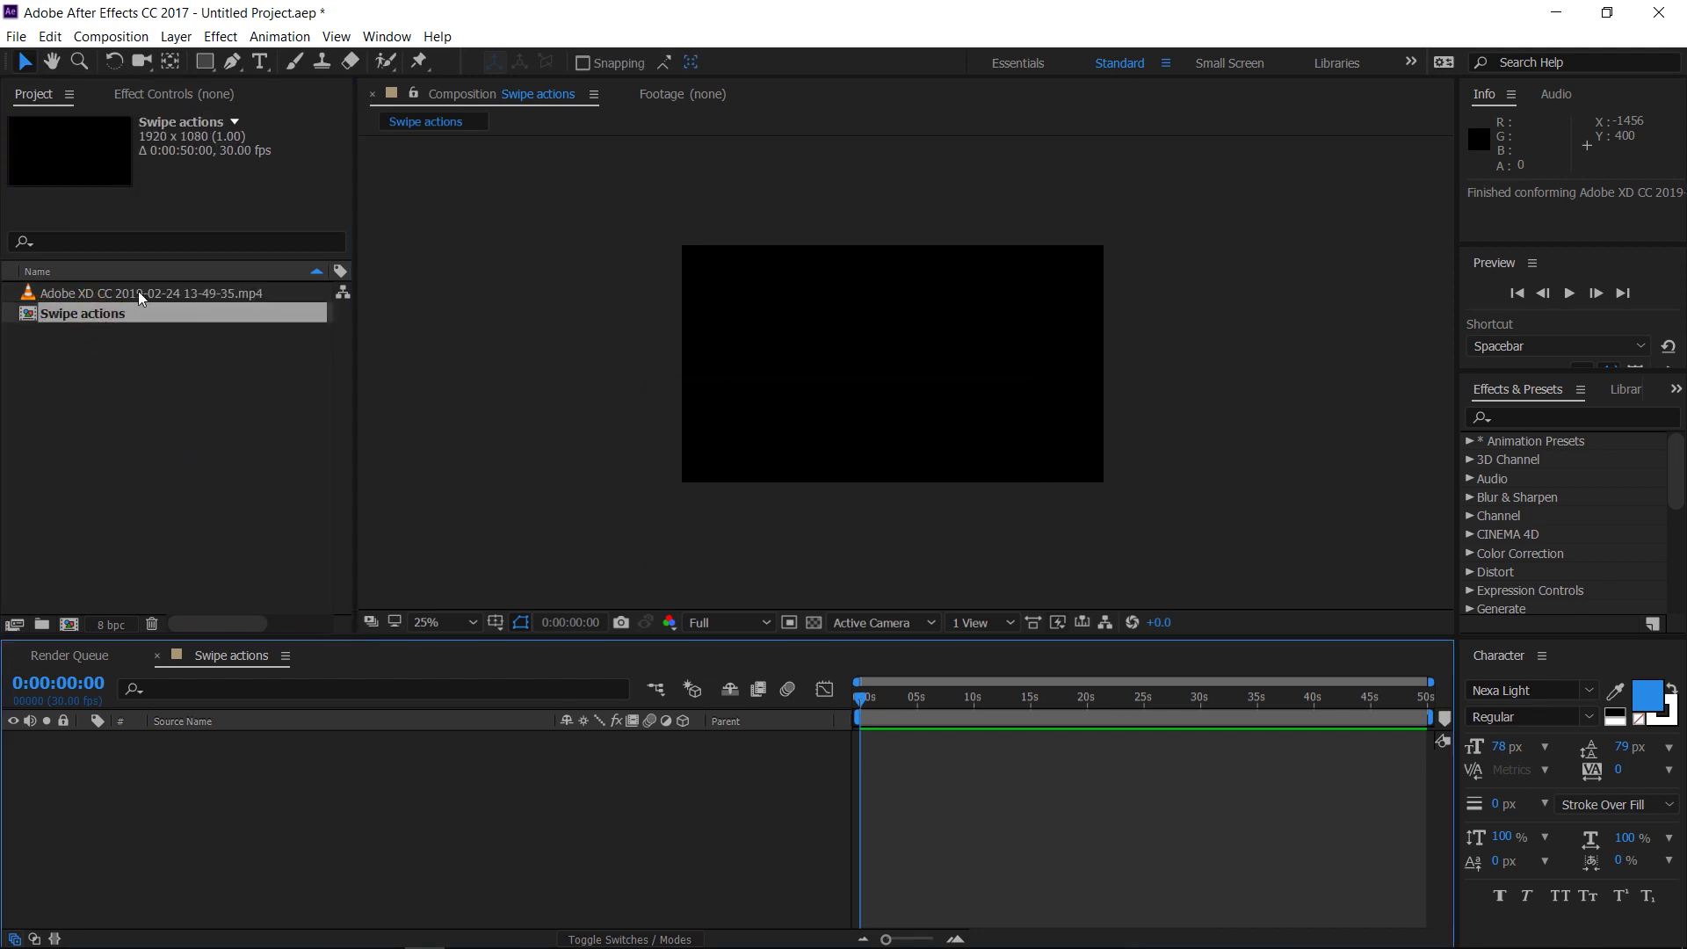
{"action": "left_click", "coordinate": [112, 296]}
- Place the clip in the Swipe actions timeline and start a new solid layer
{"action": "left_click_drag", "start_coordinate": [104, 297], "coordinate": [235, 771]}
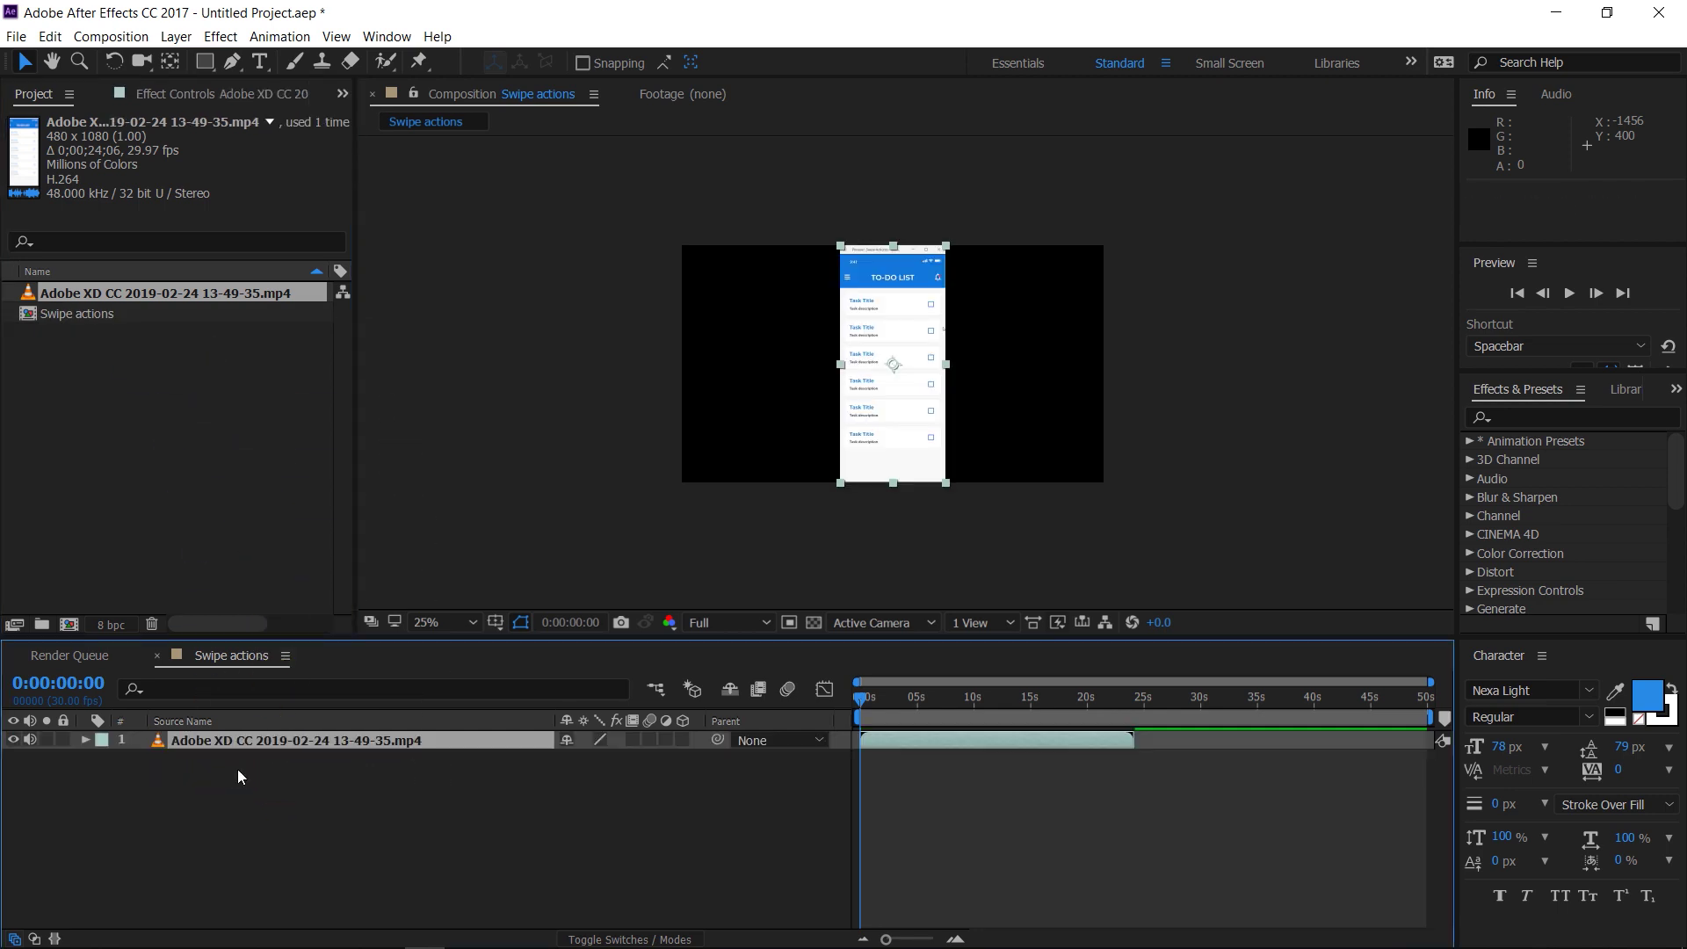
{"action": "right_click", "coordinate": [402, 799]}
{"action": "mouse_move", "coordinate": [588, 631]}
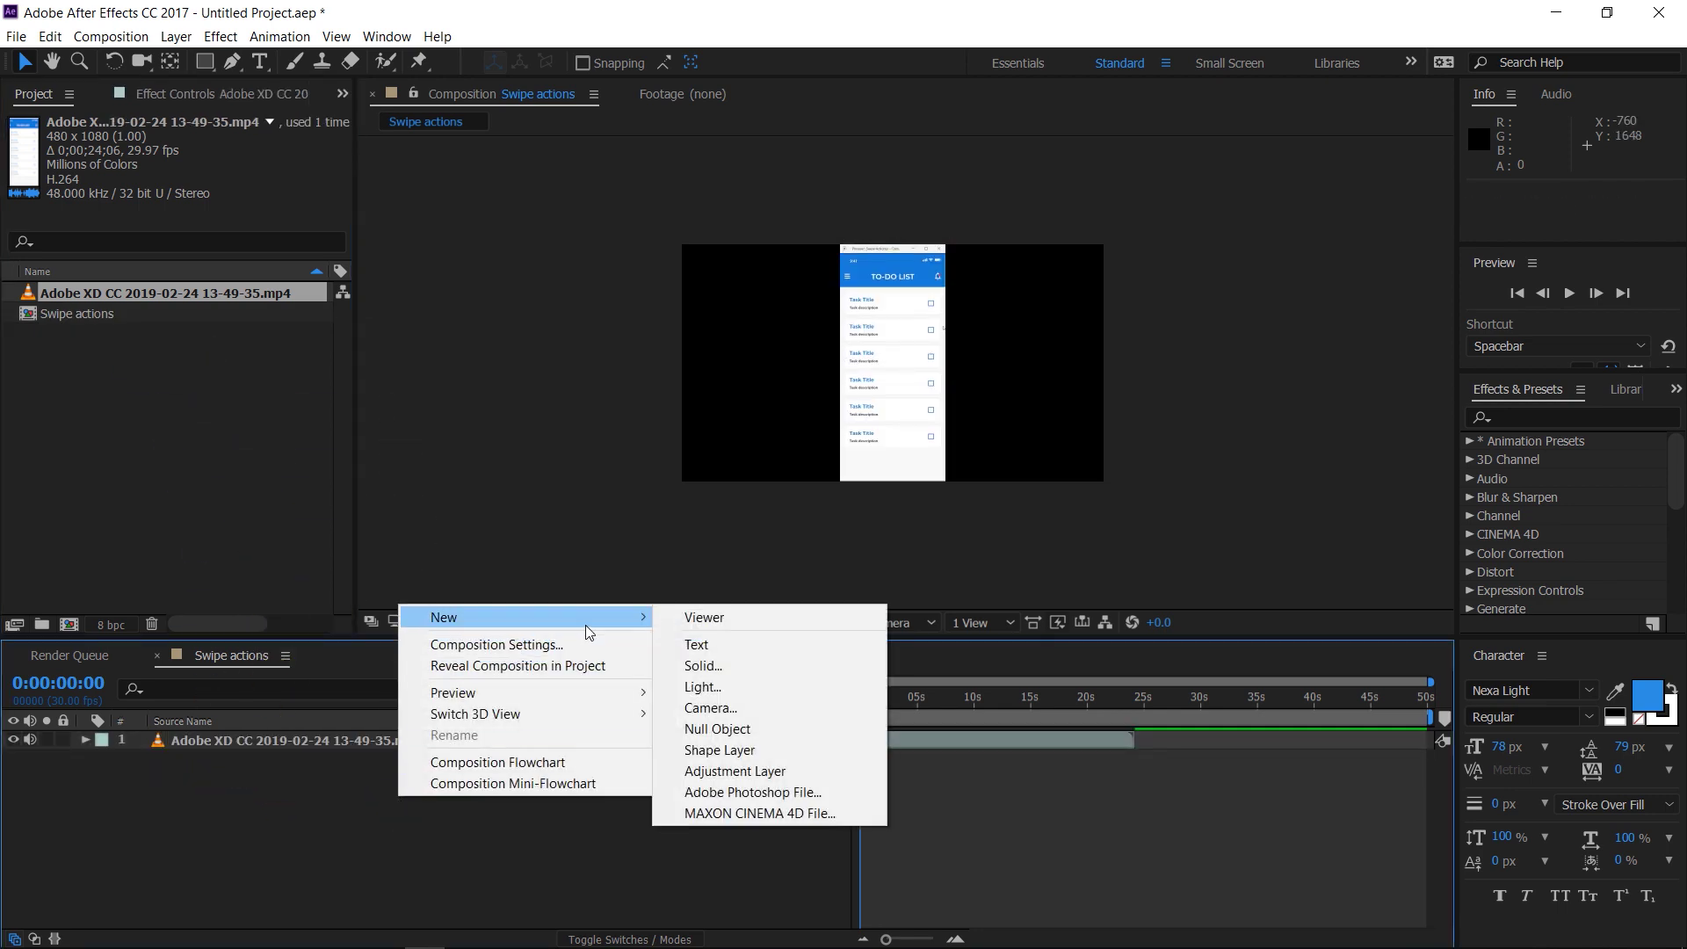
{"action": "left_click", "coordinate": [700, 666]}
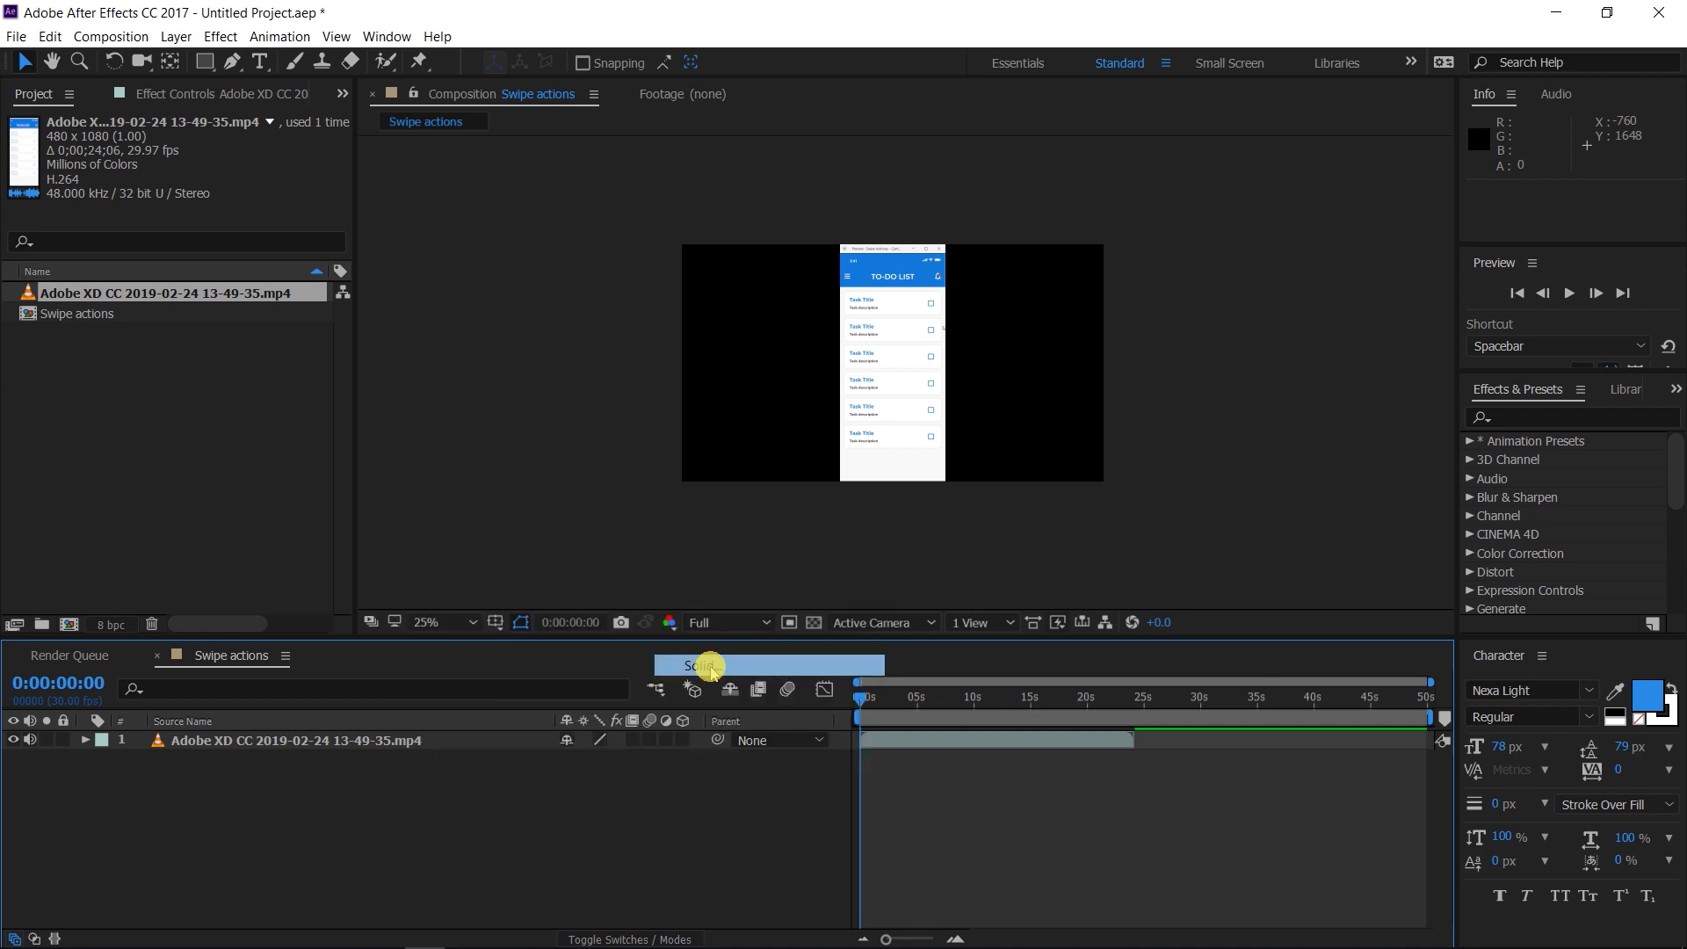
{"action": "left_click_drag", "start_coordinate": [825, 262], "coordinate": [431, 230]}
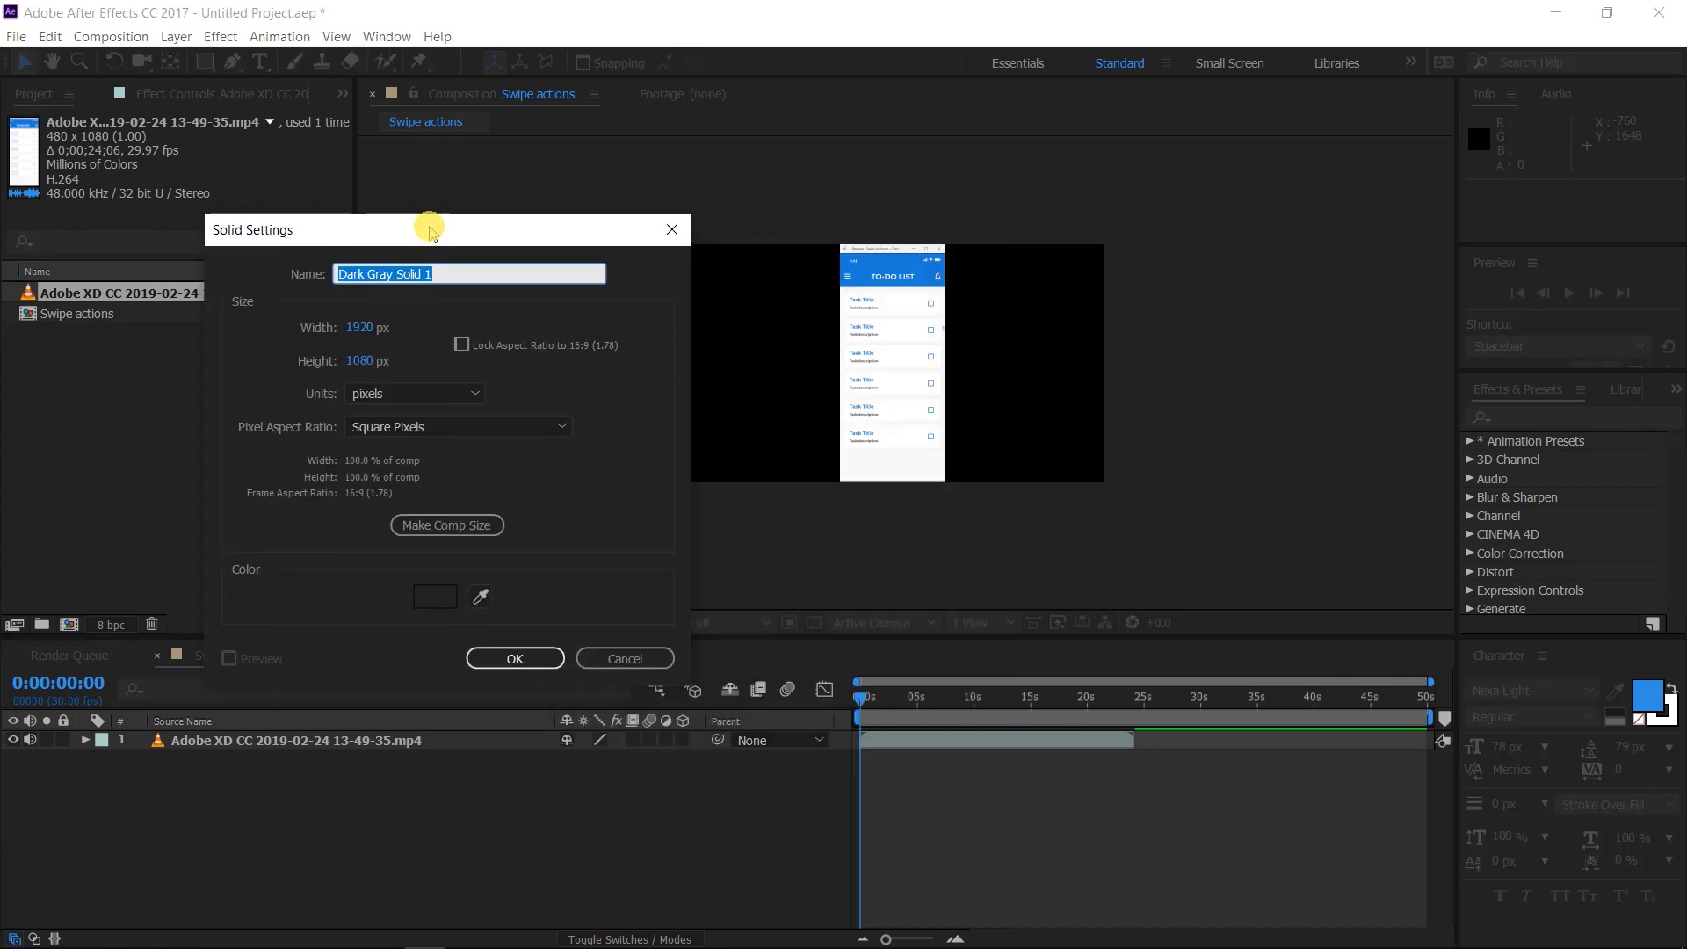
- Sample blue from the video, lighten it to pale sky blue, and create the solid
{"action": "left_click", "coordinate": [482, 597]}
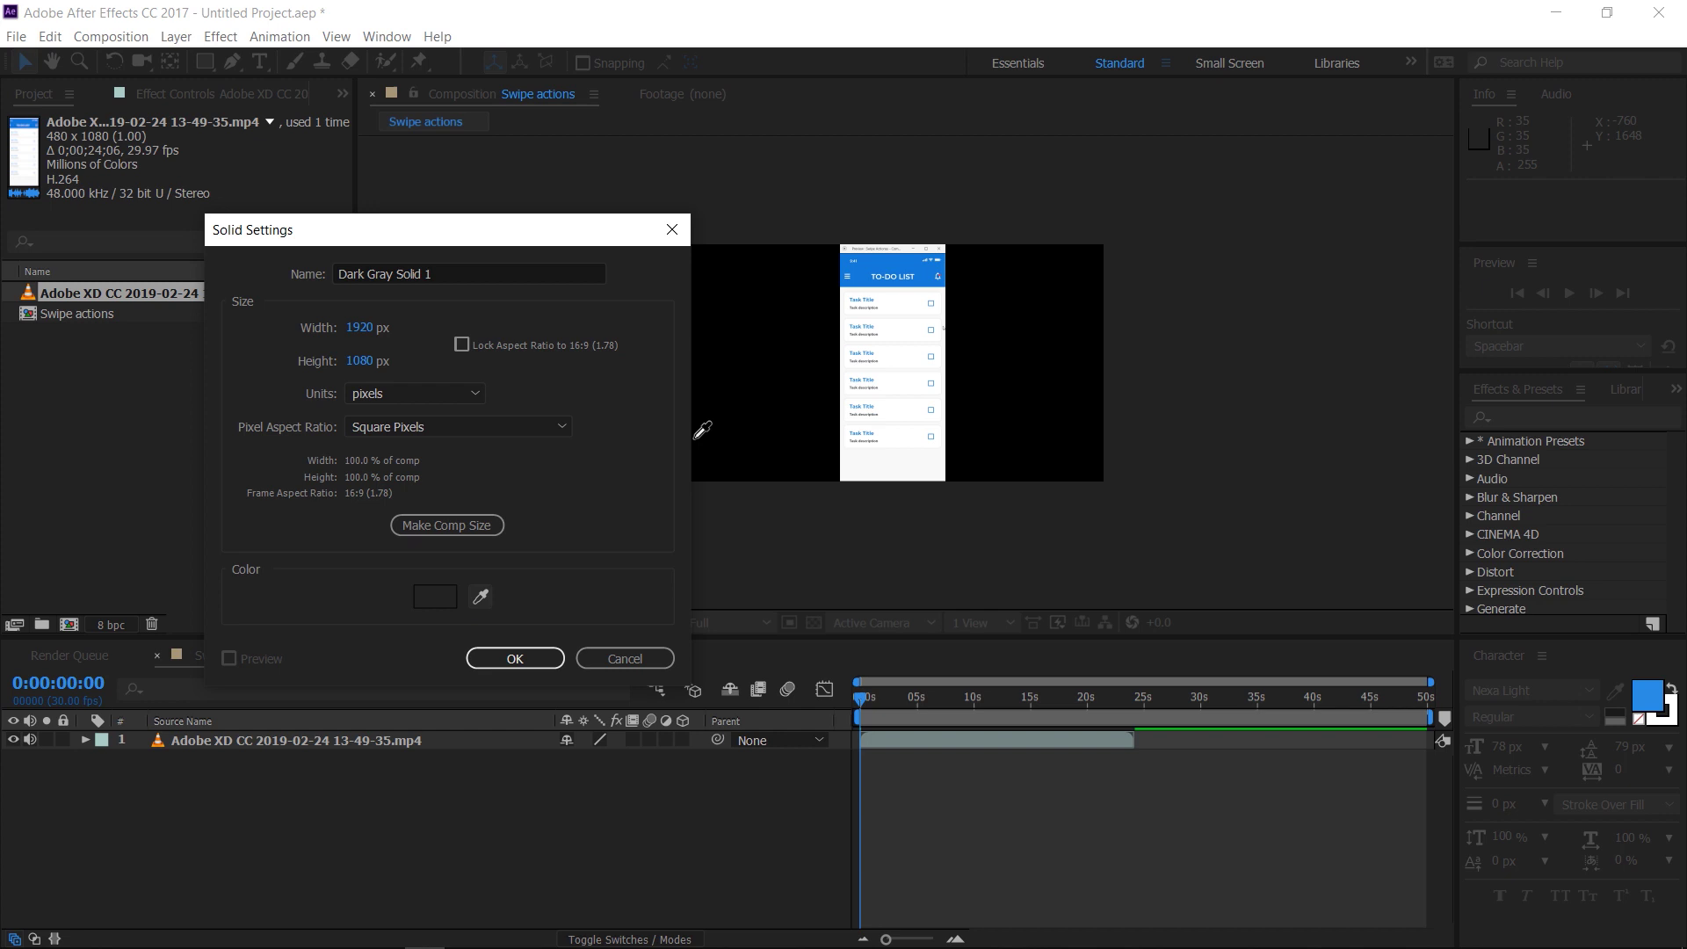
{"action": "left_click", "coordinate": [890, 262]}
{"action": "left_click", "coordinate": [443, 595]}
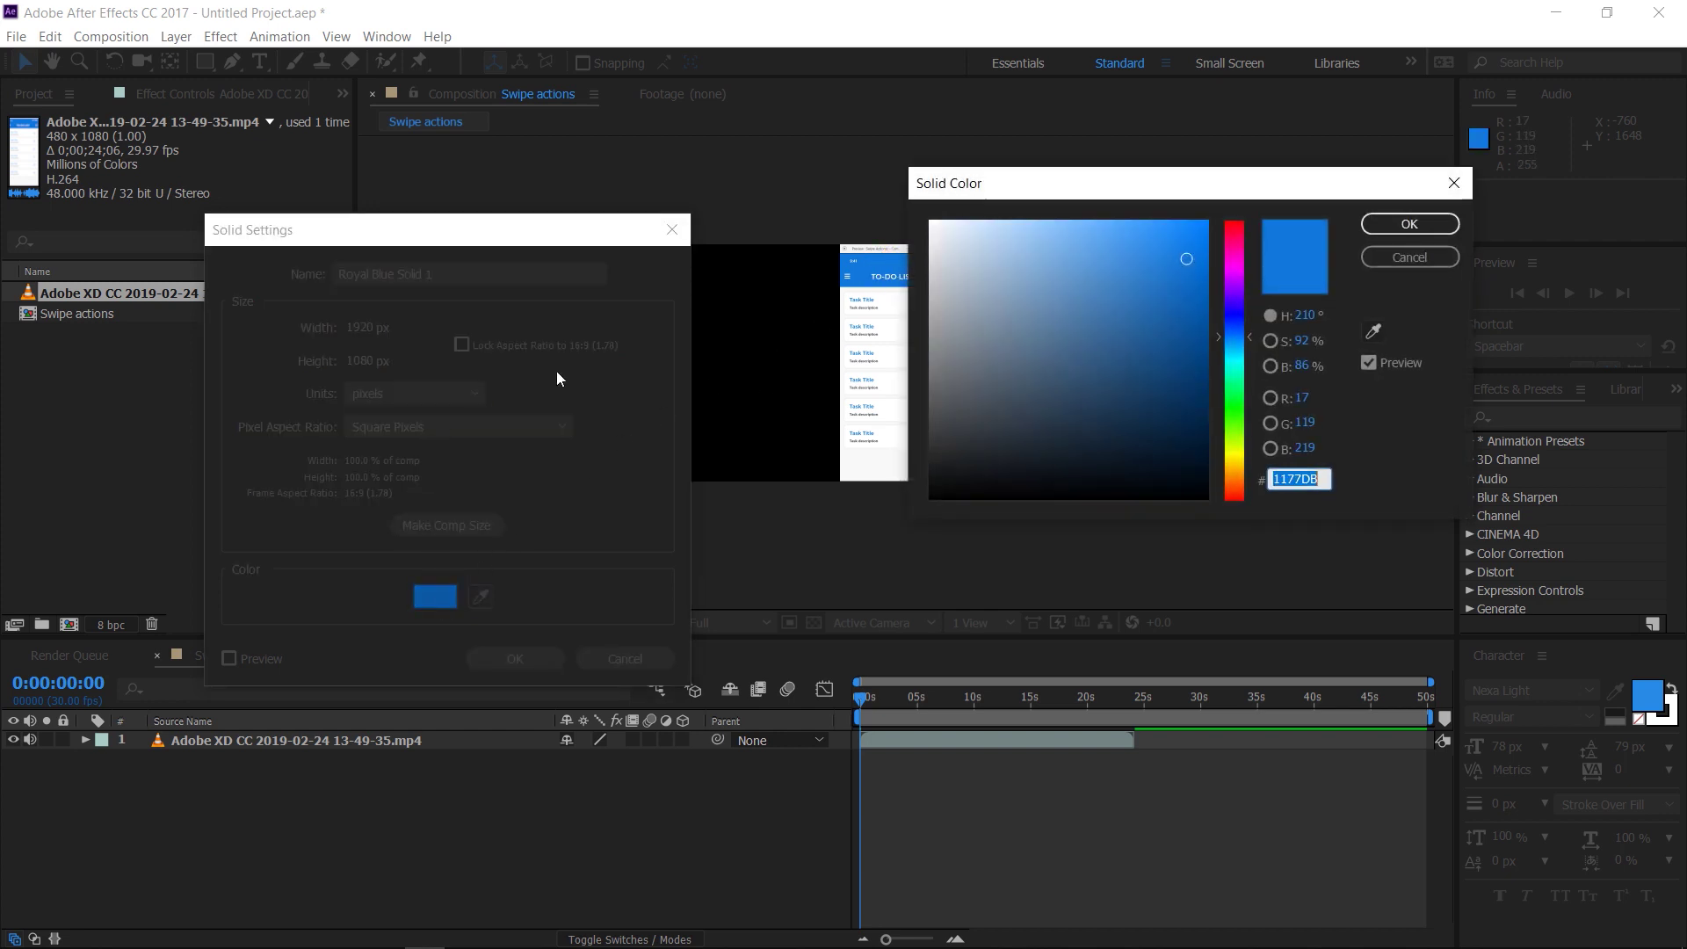
{"action": "left_click_drag", "start_coordinate": [1063, 237], "coordinate": [1074, 228]}
{"action": "left_click", "coordinate": [1408, 224]}
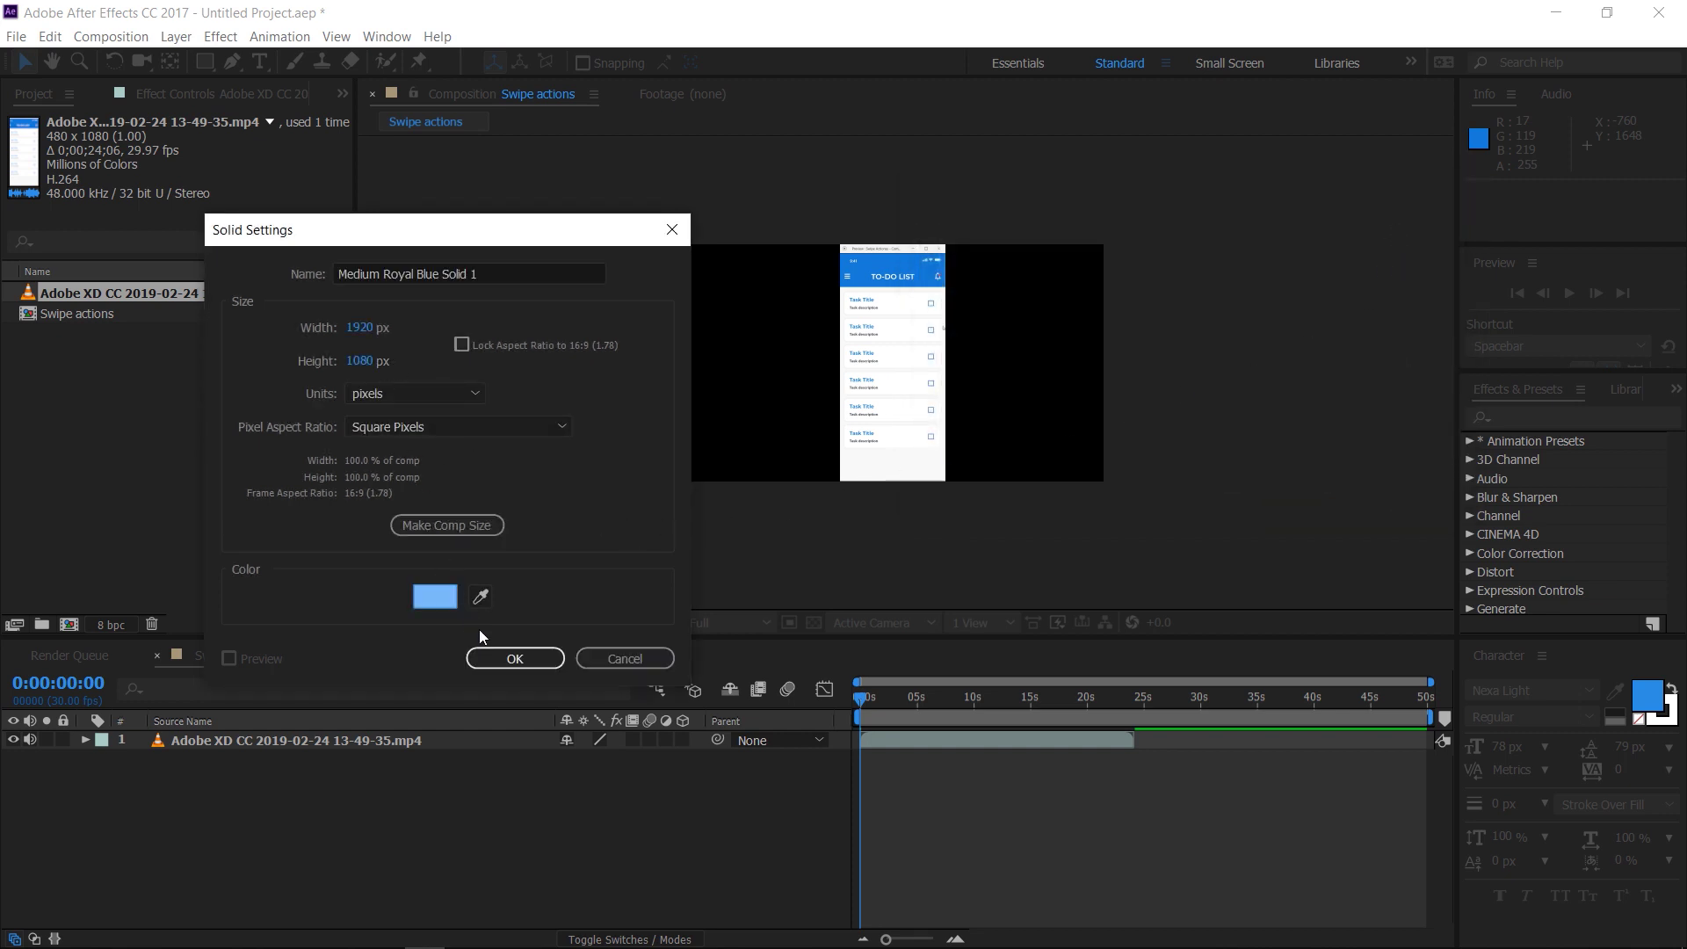
{"action": "left_click", "coordinate": [525, 660]}
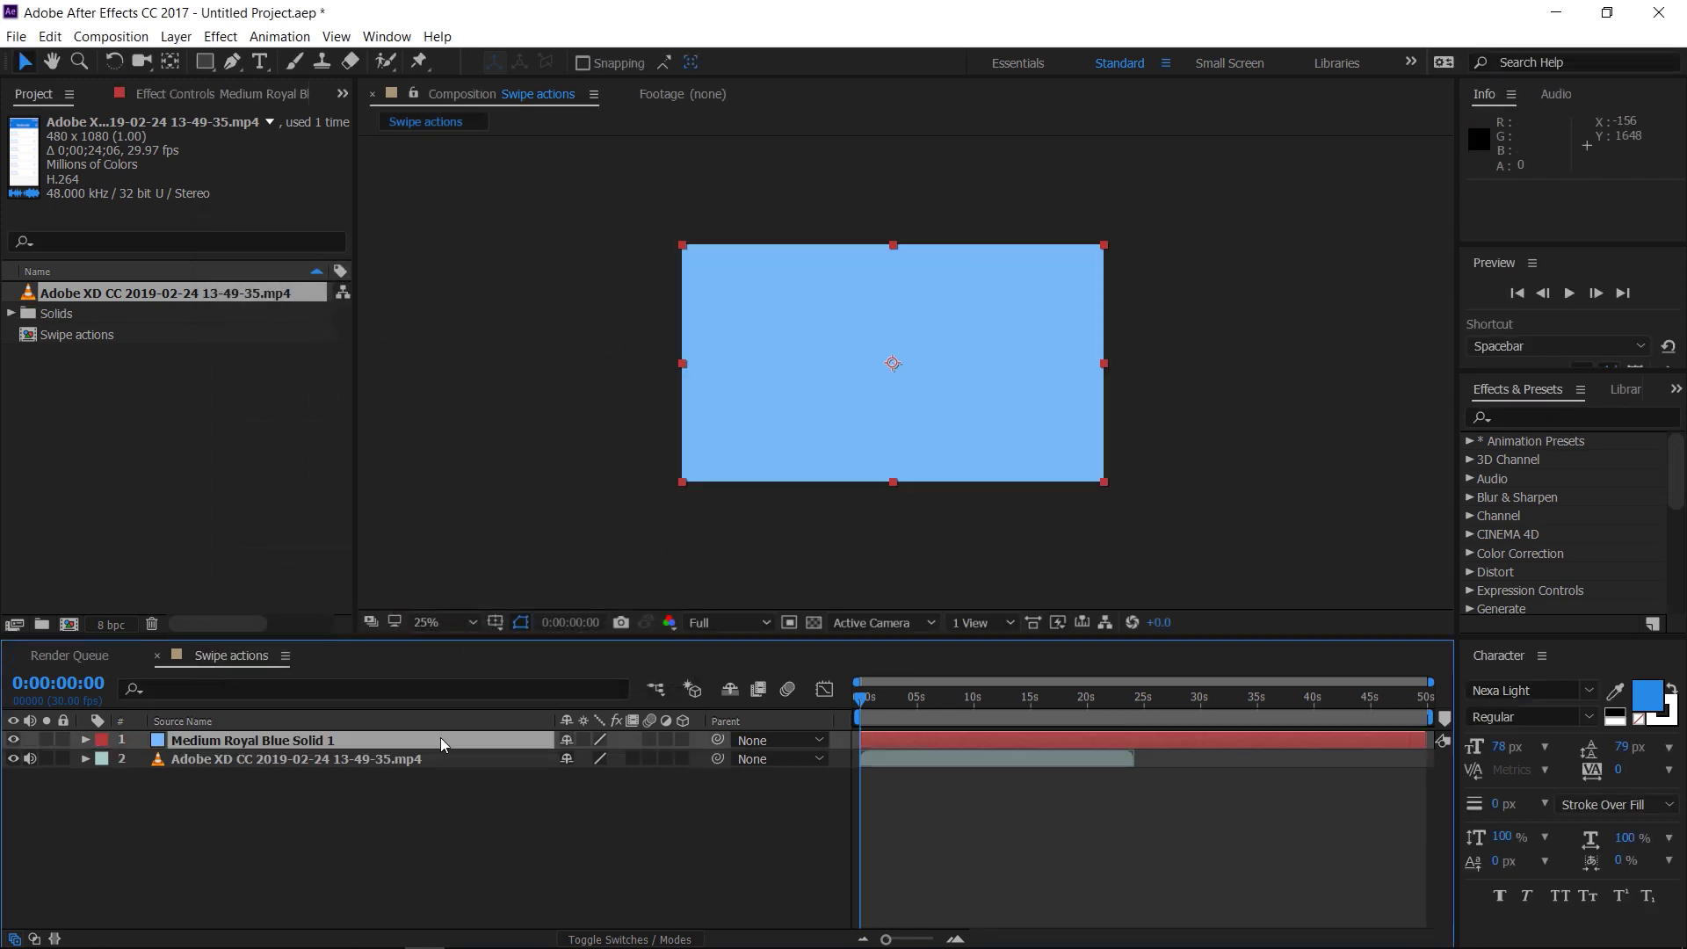
- Move the light blue solid beneath the prototype video layer
{"action": "left_click", "coordinate": [441, 739]}
{"action": "left_click_drag", "start_coordinate": [441, 746], "coordinate": [439, 790]}
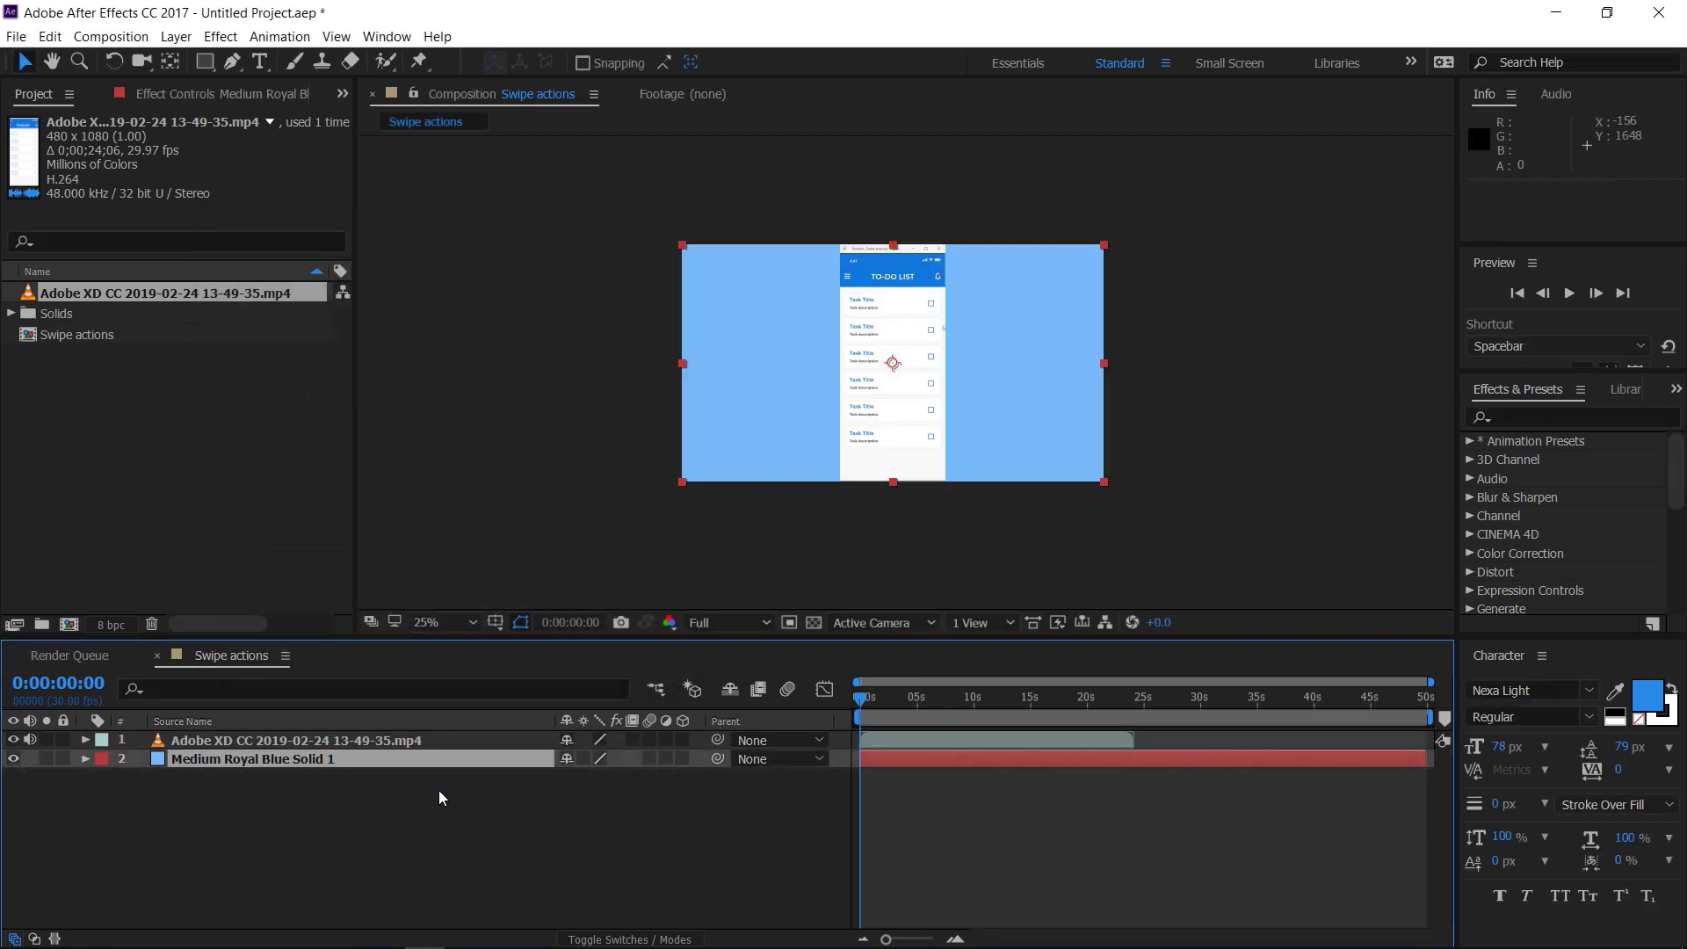
{"action": "left_click", "coordinate": [443, 793]}
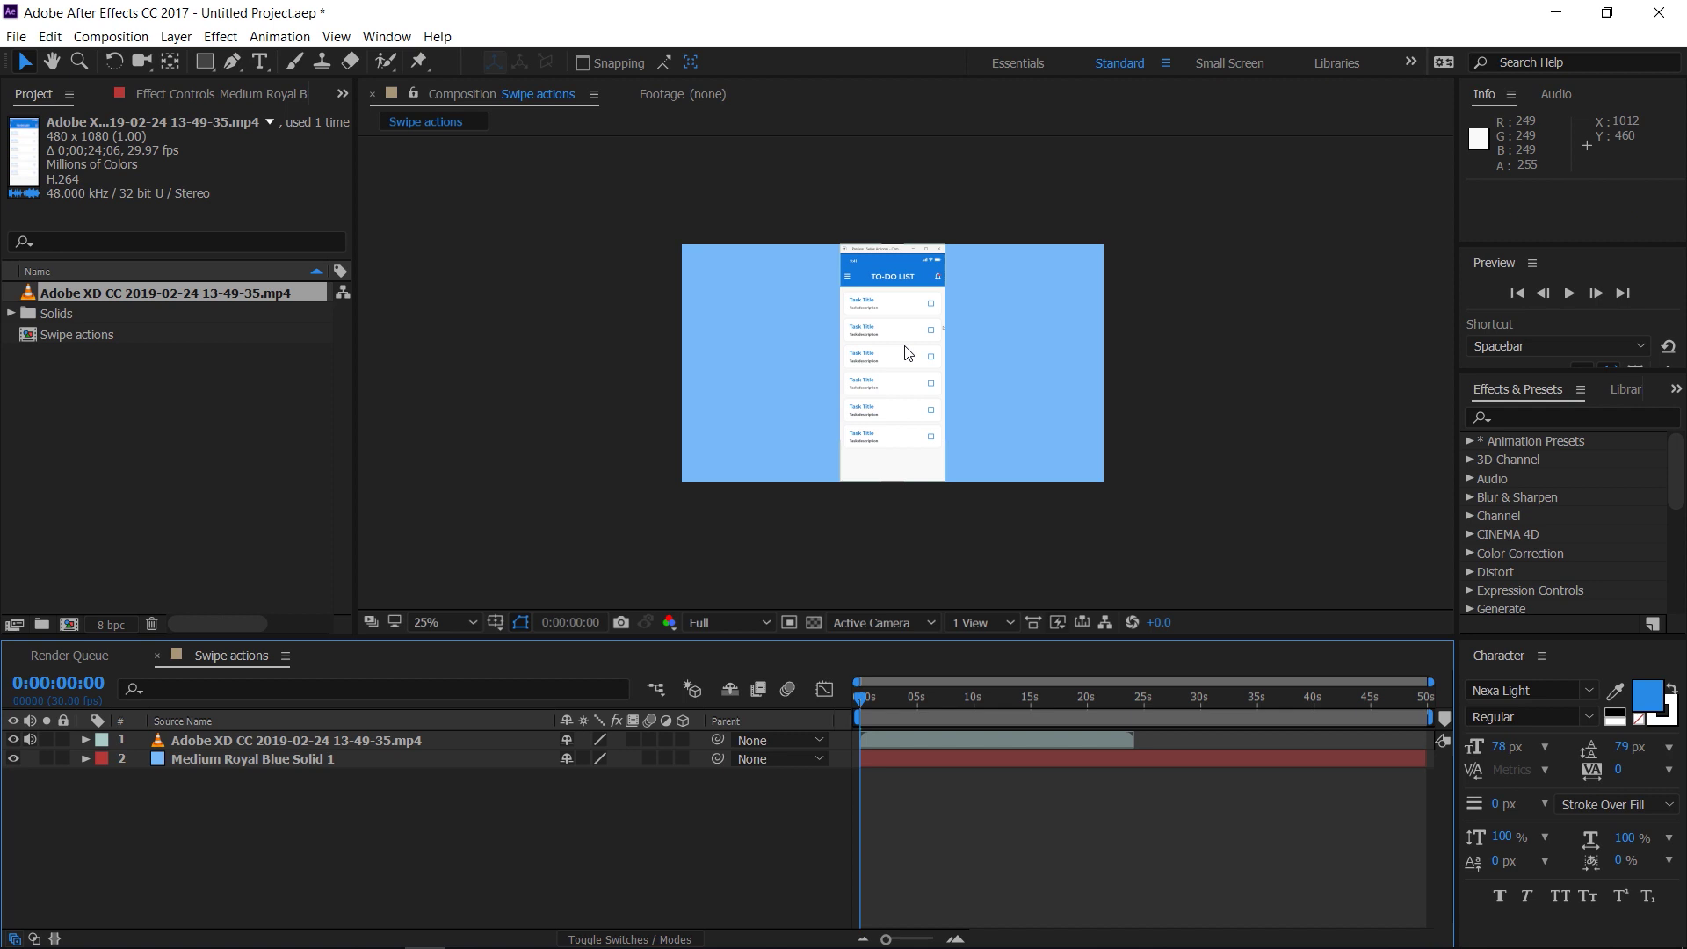
{"action": "scroll", "coordinate": [908, 353], "scroll_direction": "up", "scroll_amount": 2}
{"action": "key", "text": "alt"}
{"action": "key", "text": "alt"}
{"action": "key", "text": "alt"}
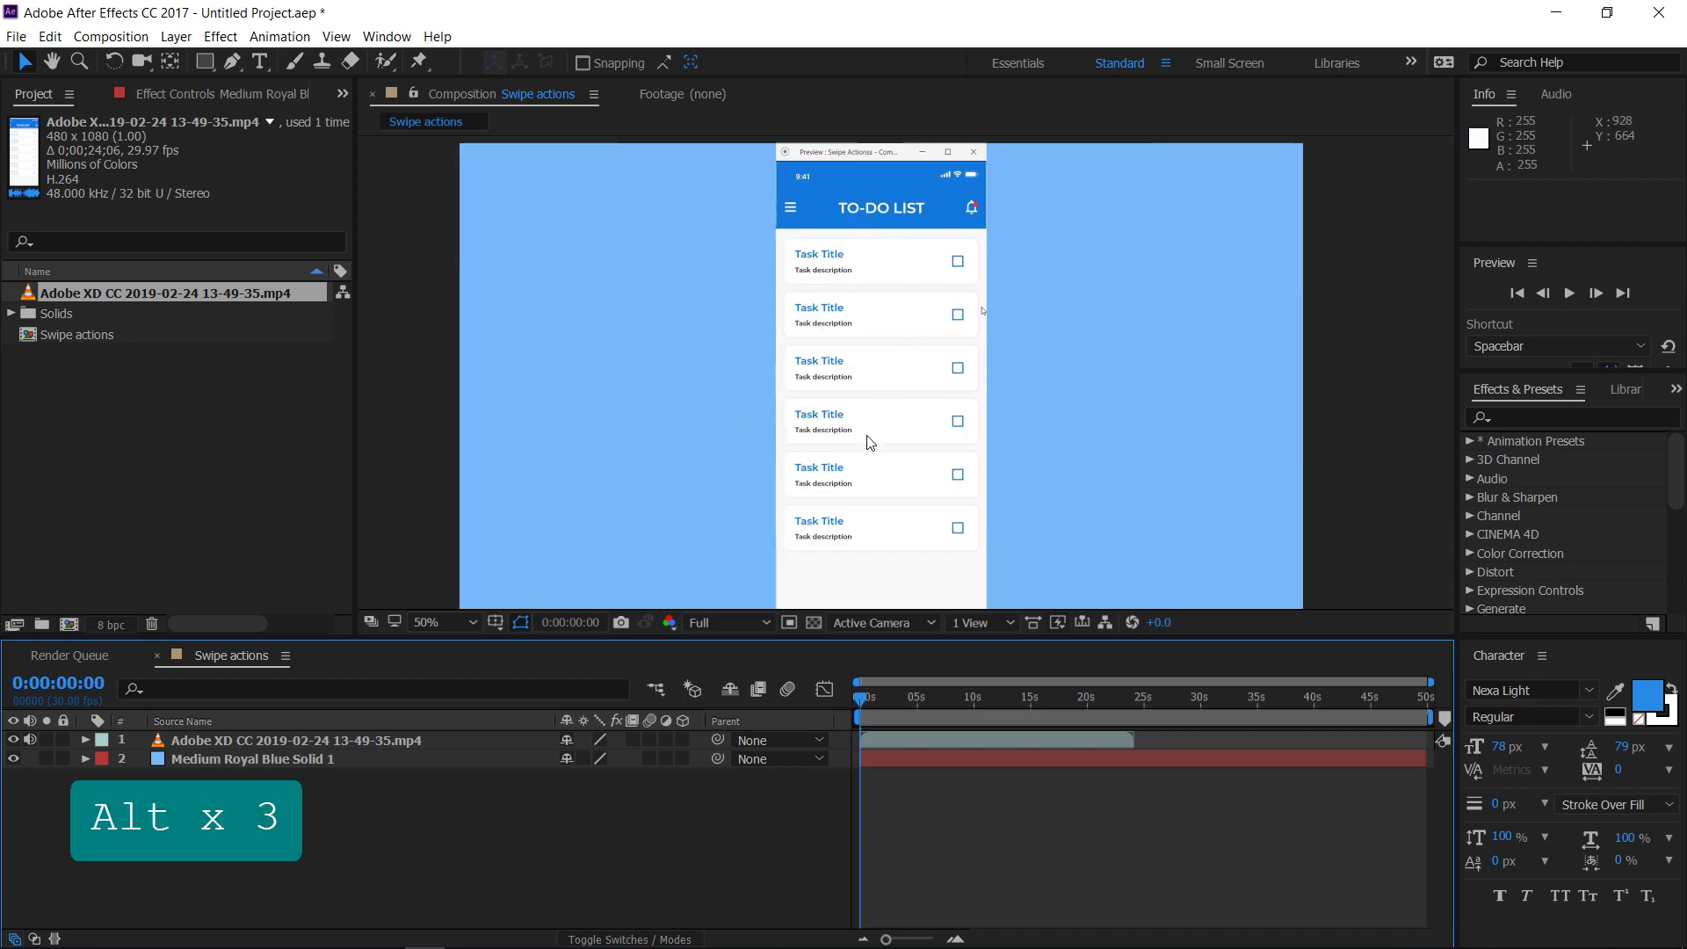
- Scale the prototype video down to 84%
{"action": "left_click", "coordinate": [355, 739]}
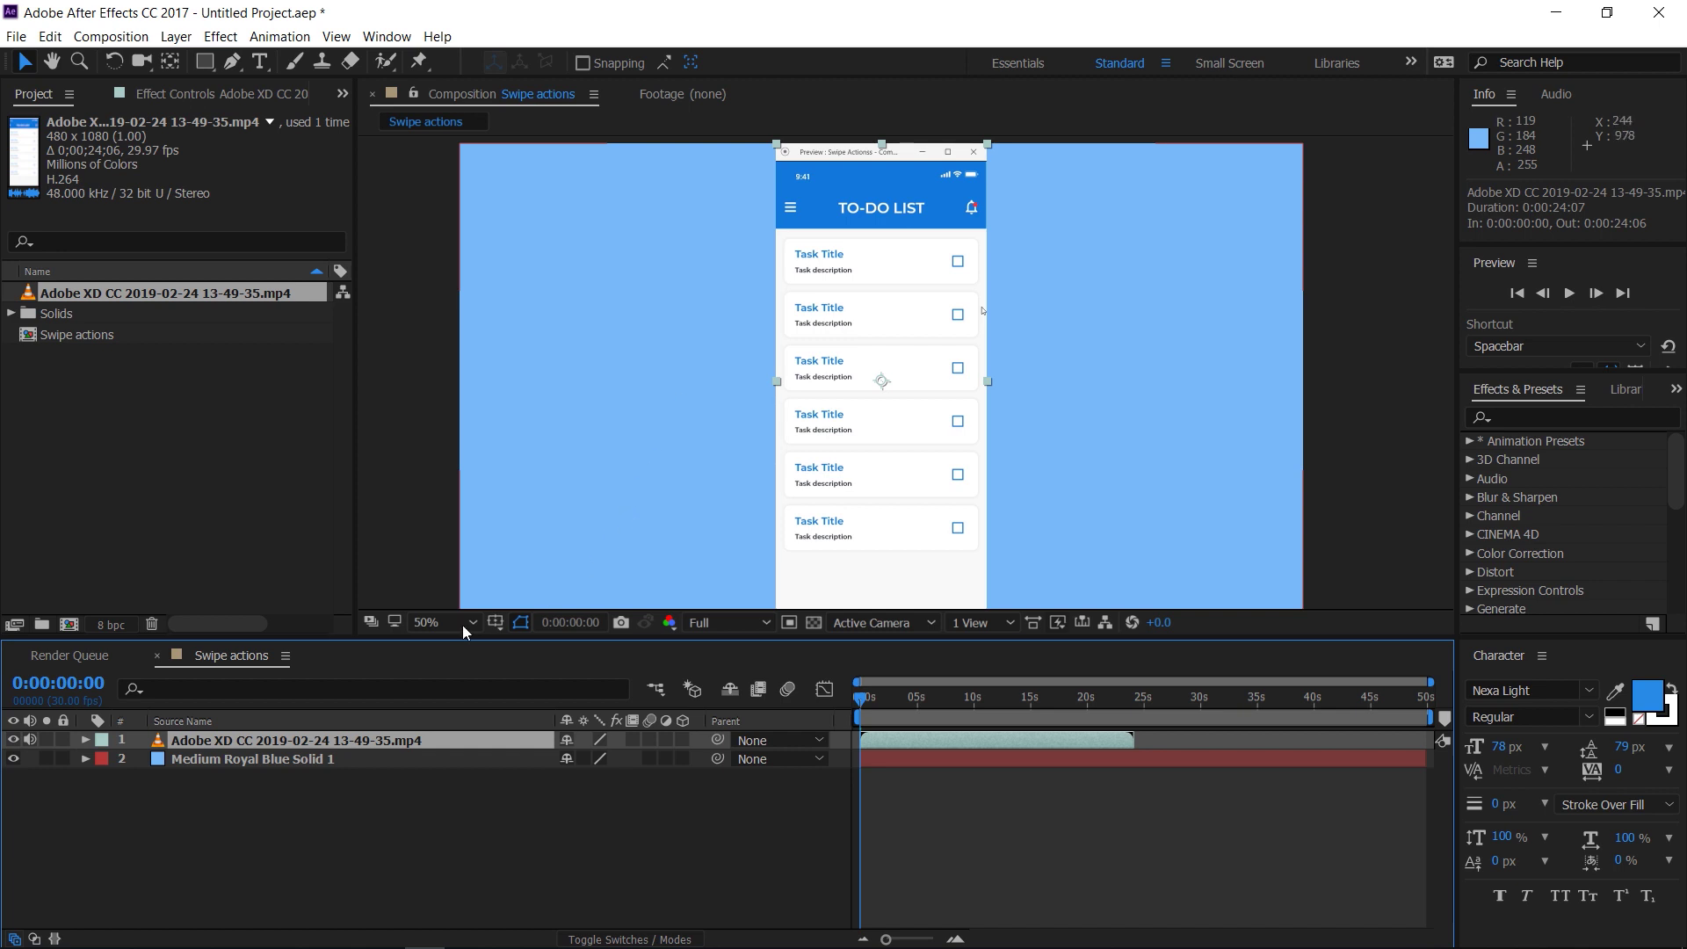
{"action": "key", "text": "s"}
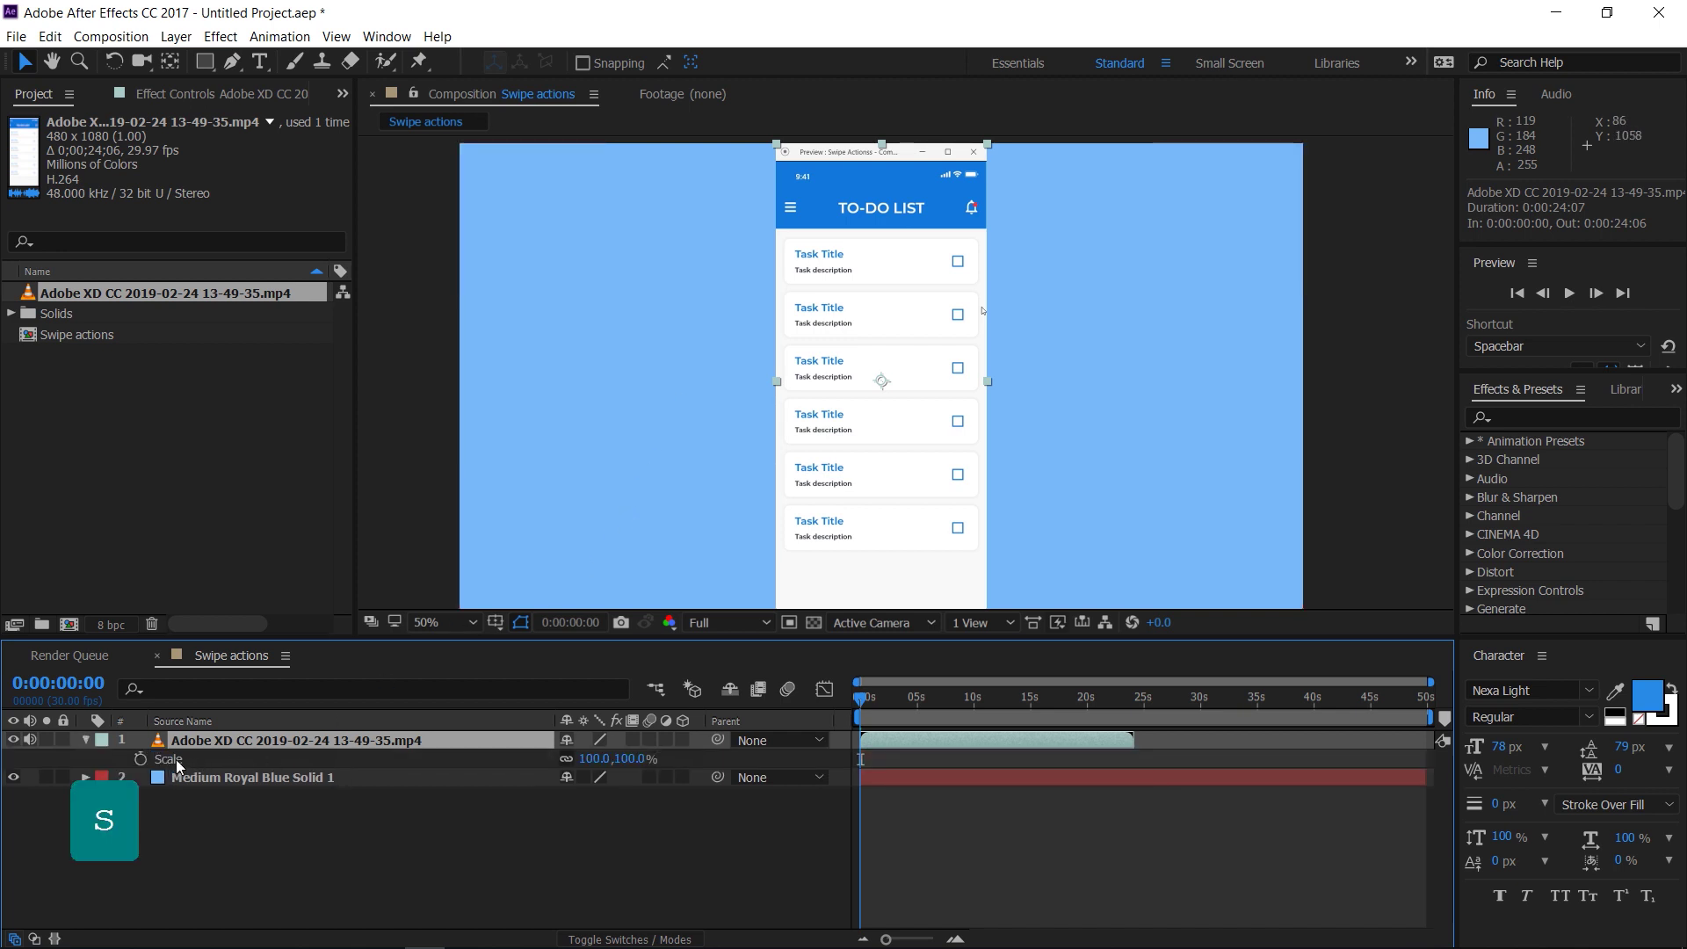
{"action": "left_click", "coordinate": [565, 752]}
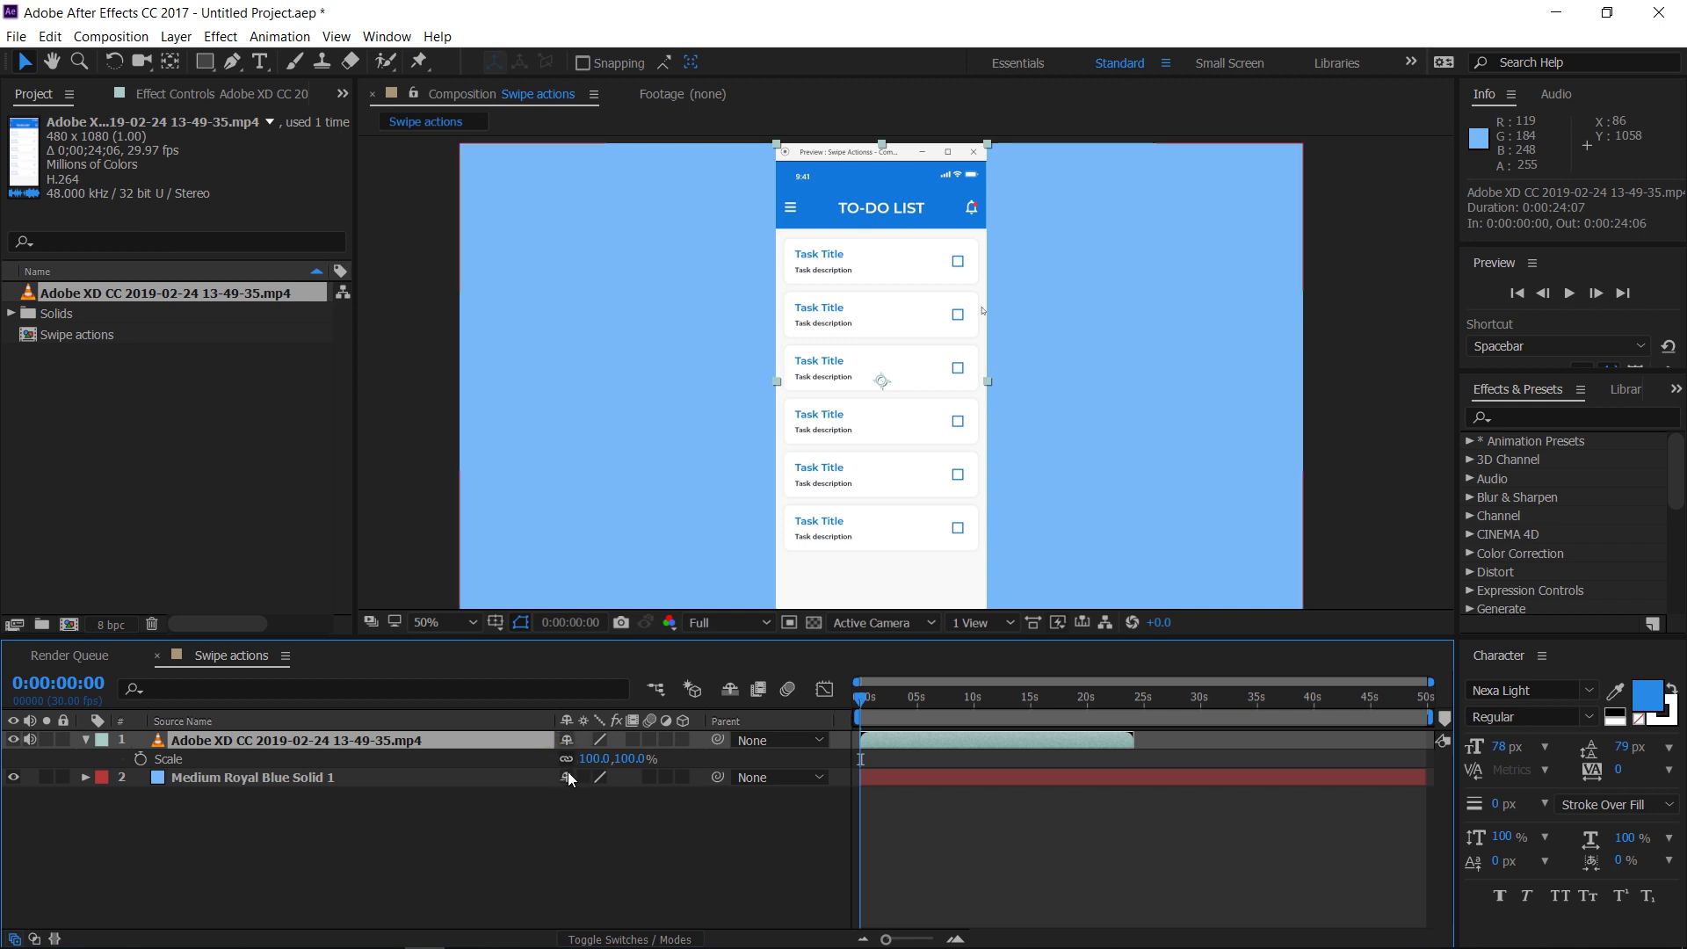
{"action": "left_click", "coordinate": [631, 758]}
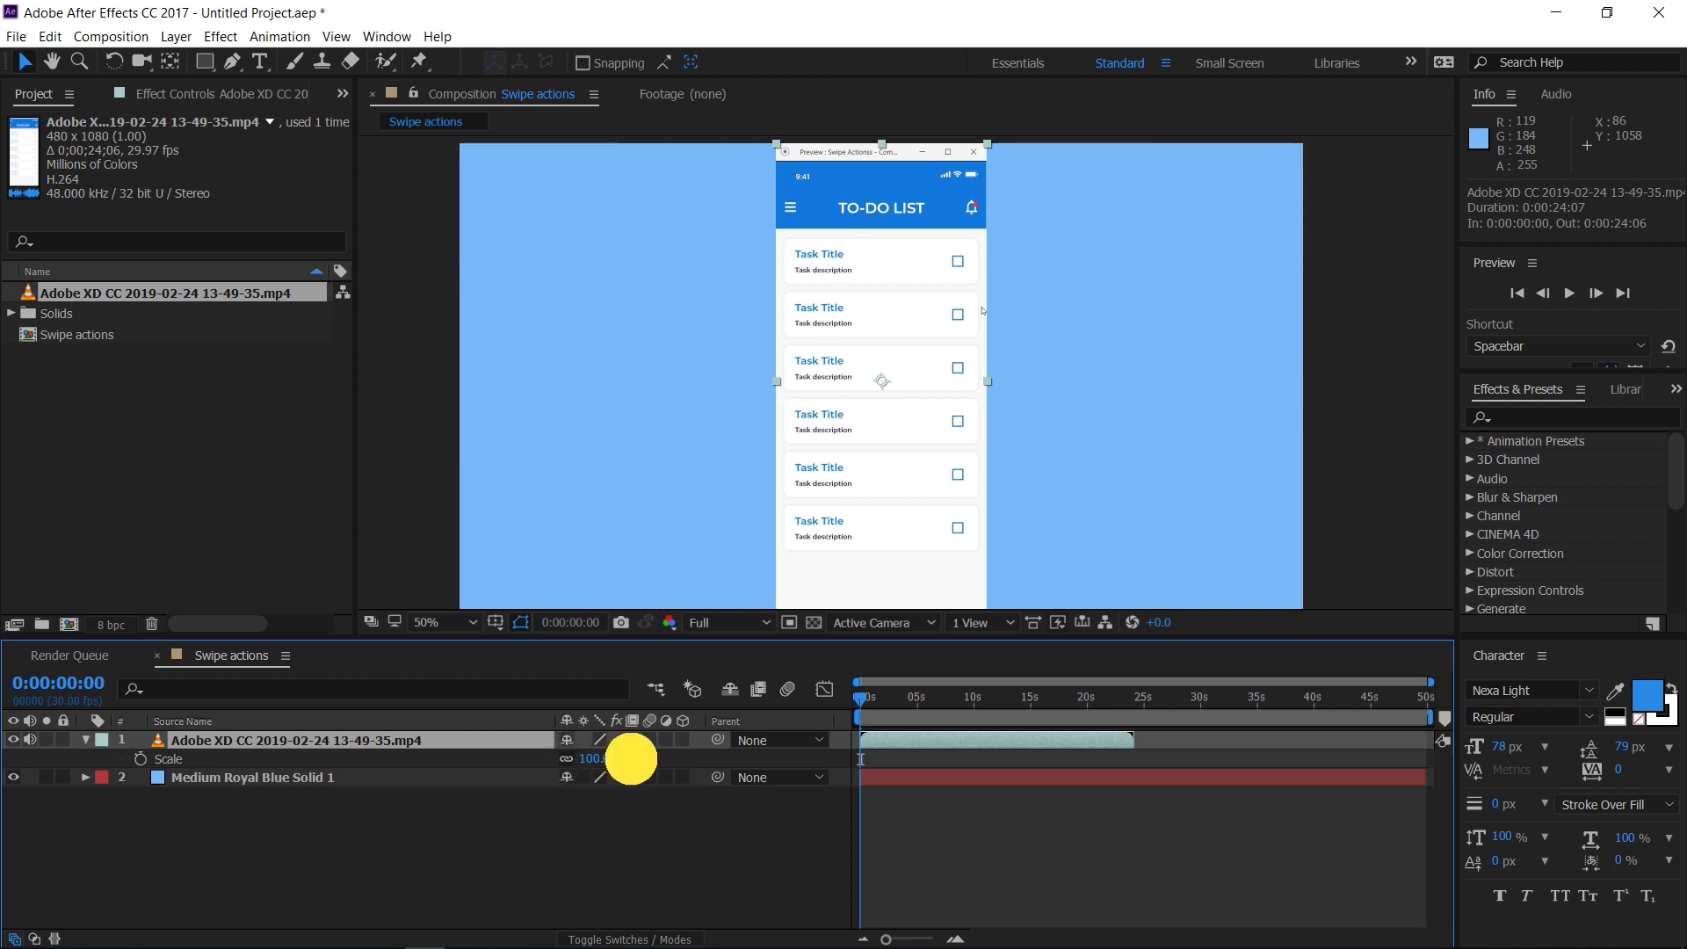
{"action": "left_click_drag", "start_coordinate": [631, 757], "coordinate": [604, 755]}
- Show Title/Action Safe guides over the composition
{"action": "left_click", "coordinate": [622, 835]}
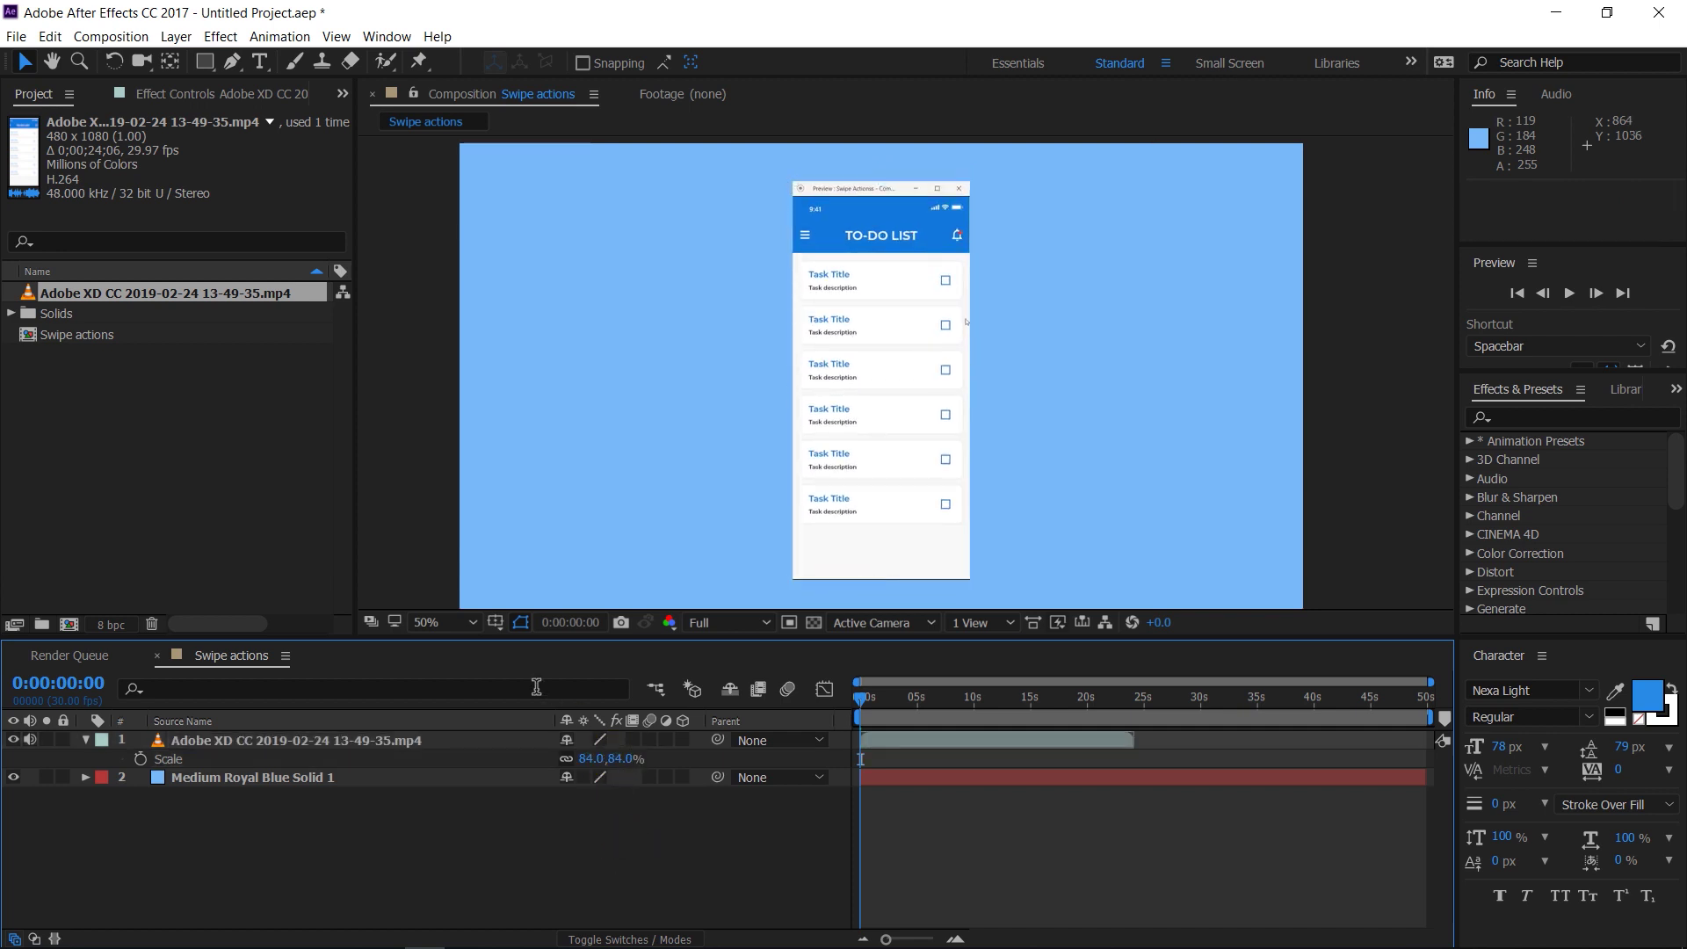
{"action": "left_click", "coordinate": [497, 623]}
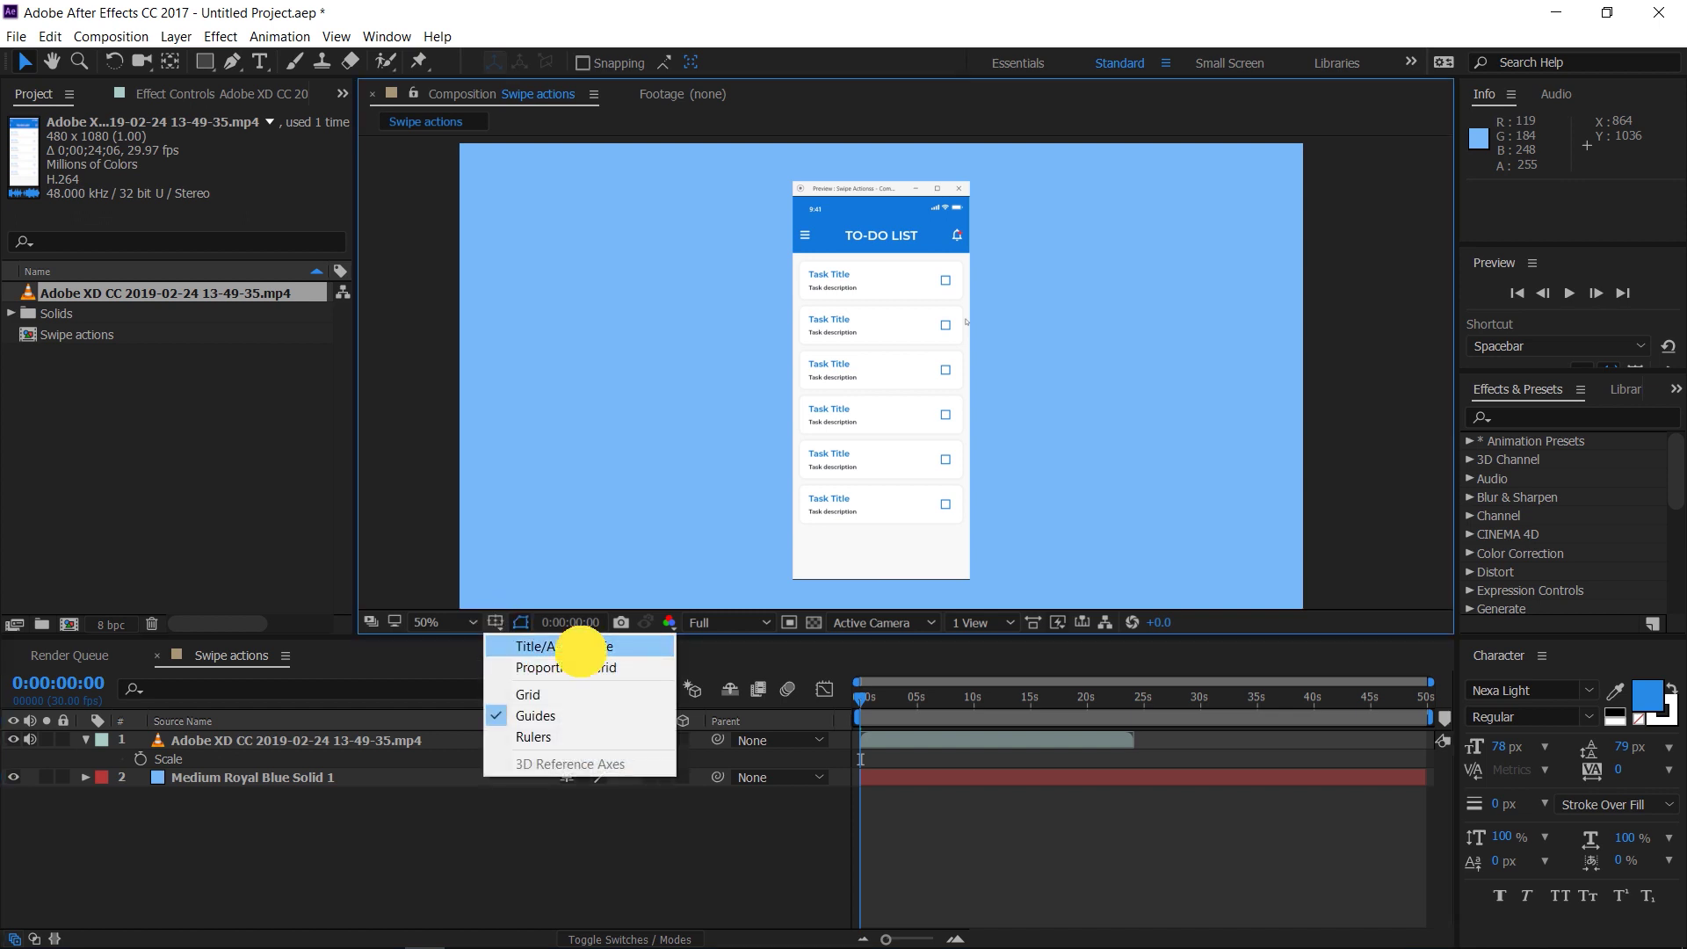
{"action": "left_click", "coordinate": [566, 648]}
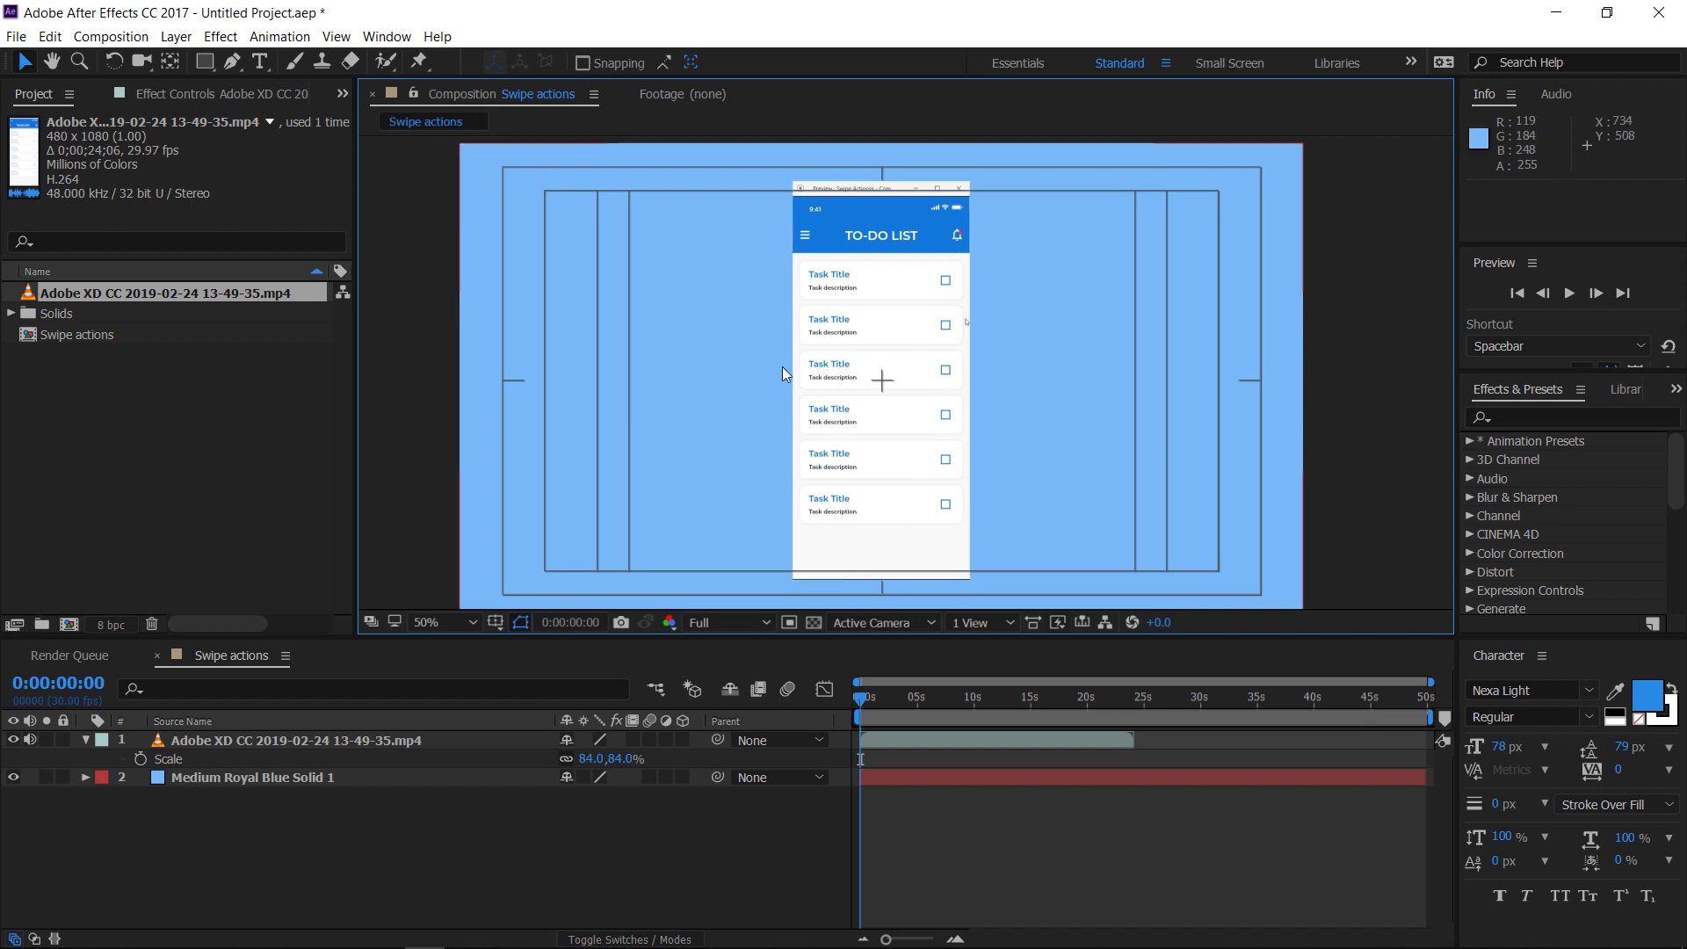
- Nudge the phone video up slightly to position 960, 524
{"action": "left_click", "coordinate": [881, 494]}
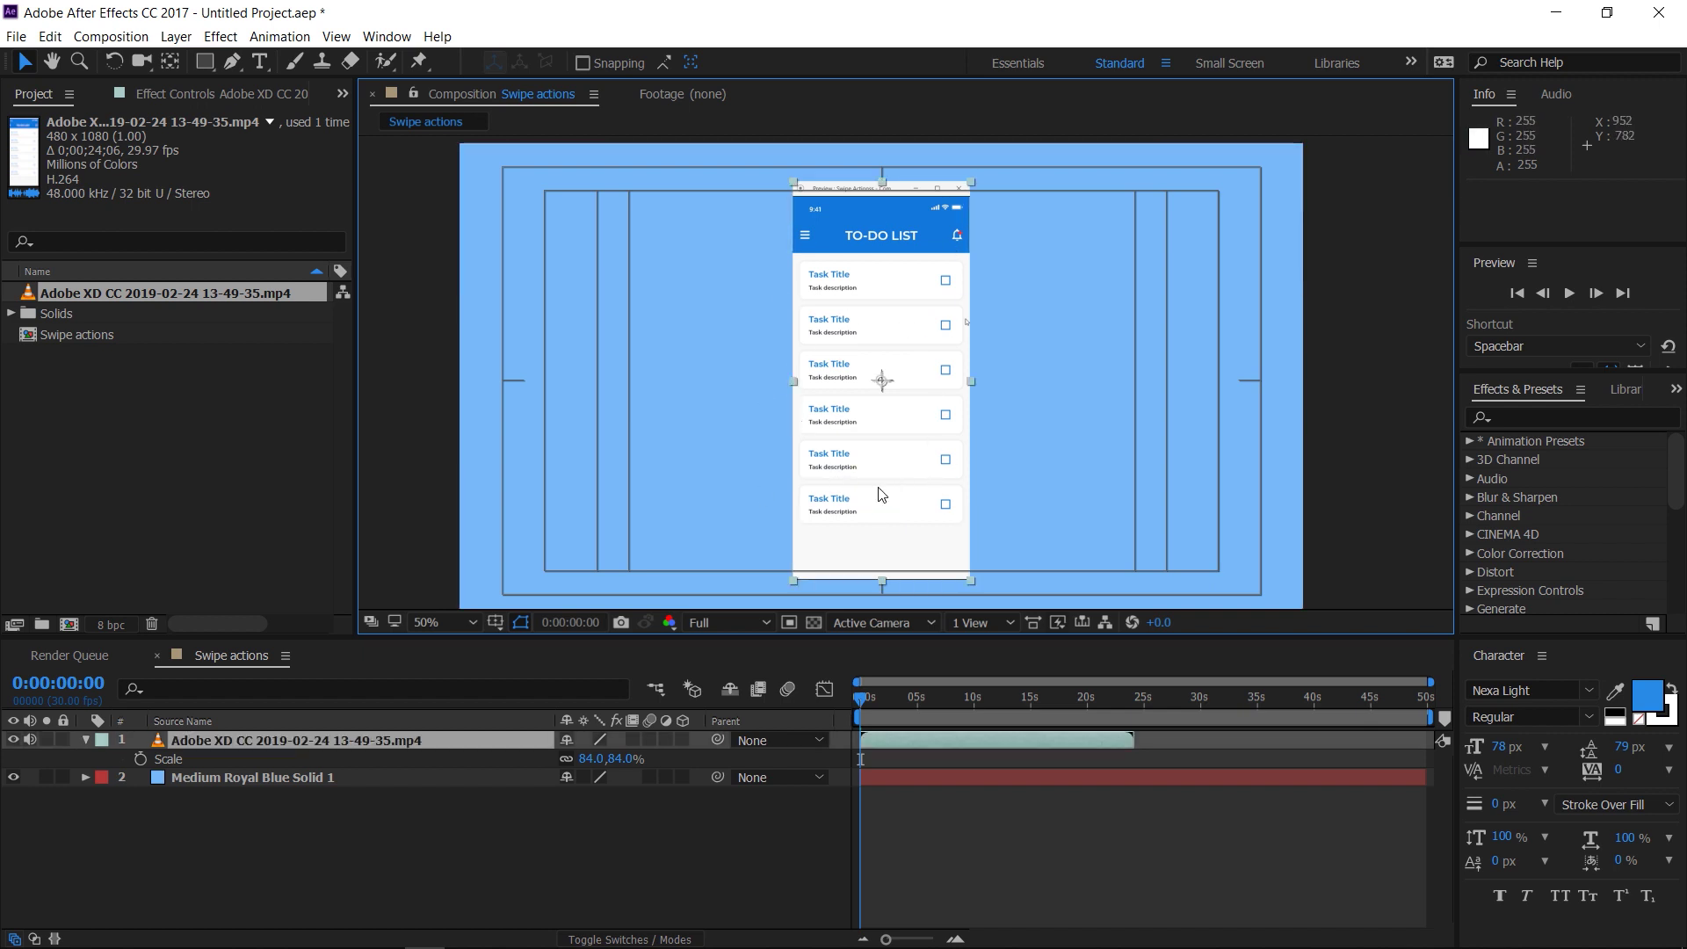
{"action": "left_click_drag", "start_coordinate": [886, 507], "coordinate": [885, 499]}
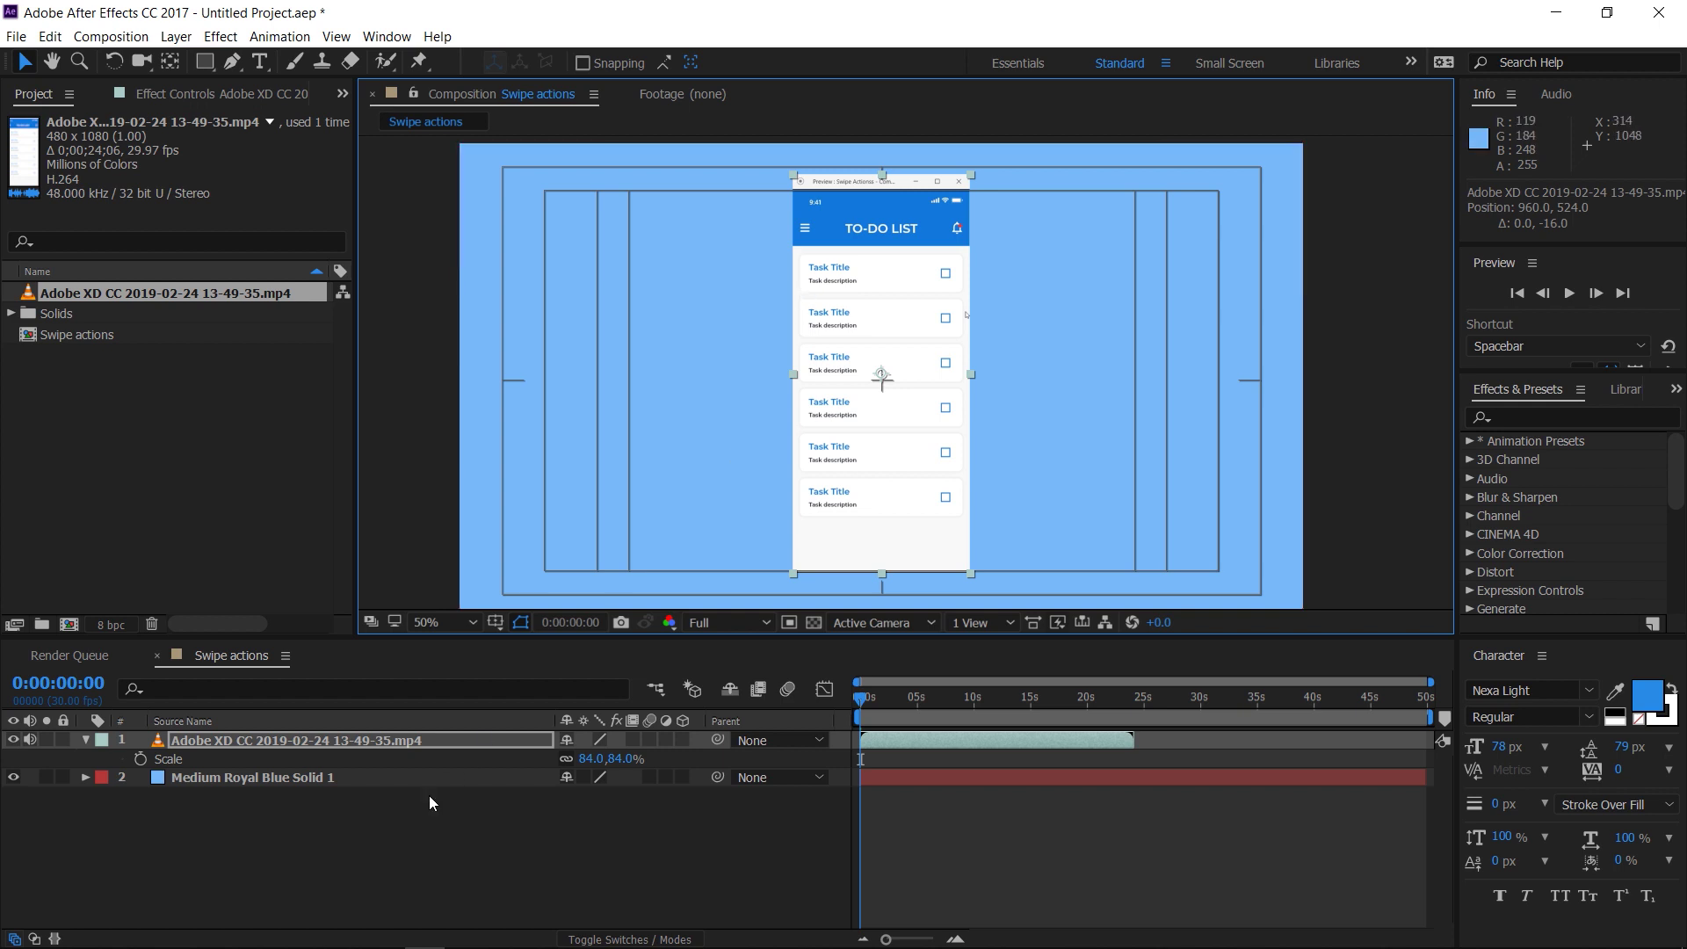
{"action": "left_click", "coordinate": [397, 834]}
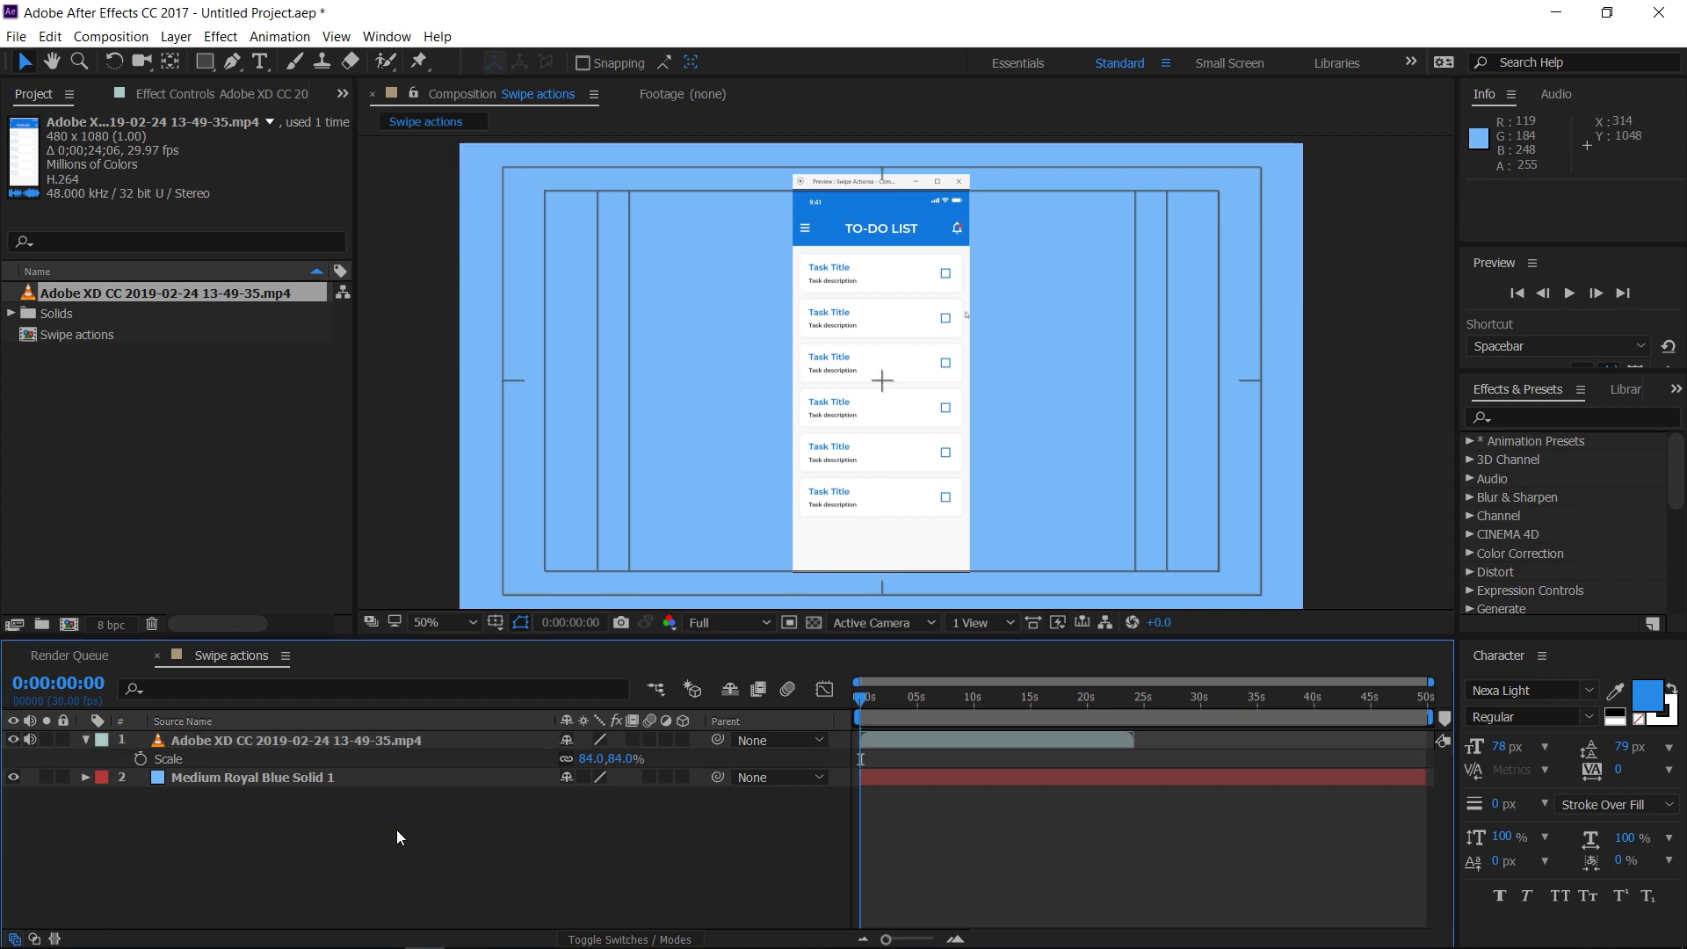
{"action": "left_click", "coordinate": [208, 743]}
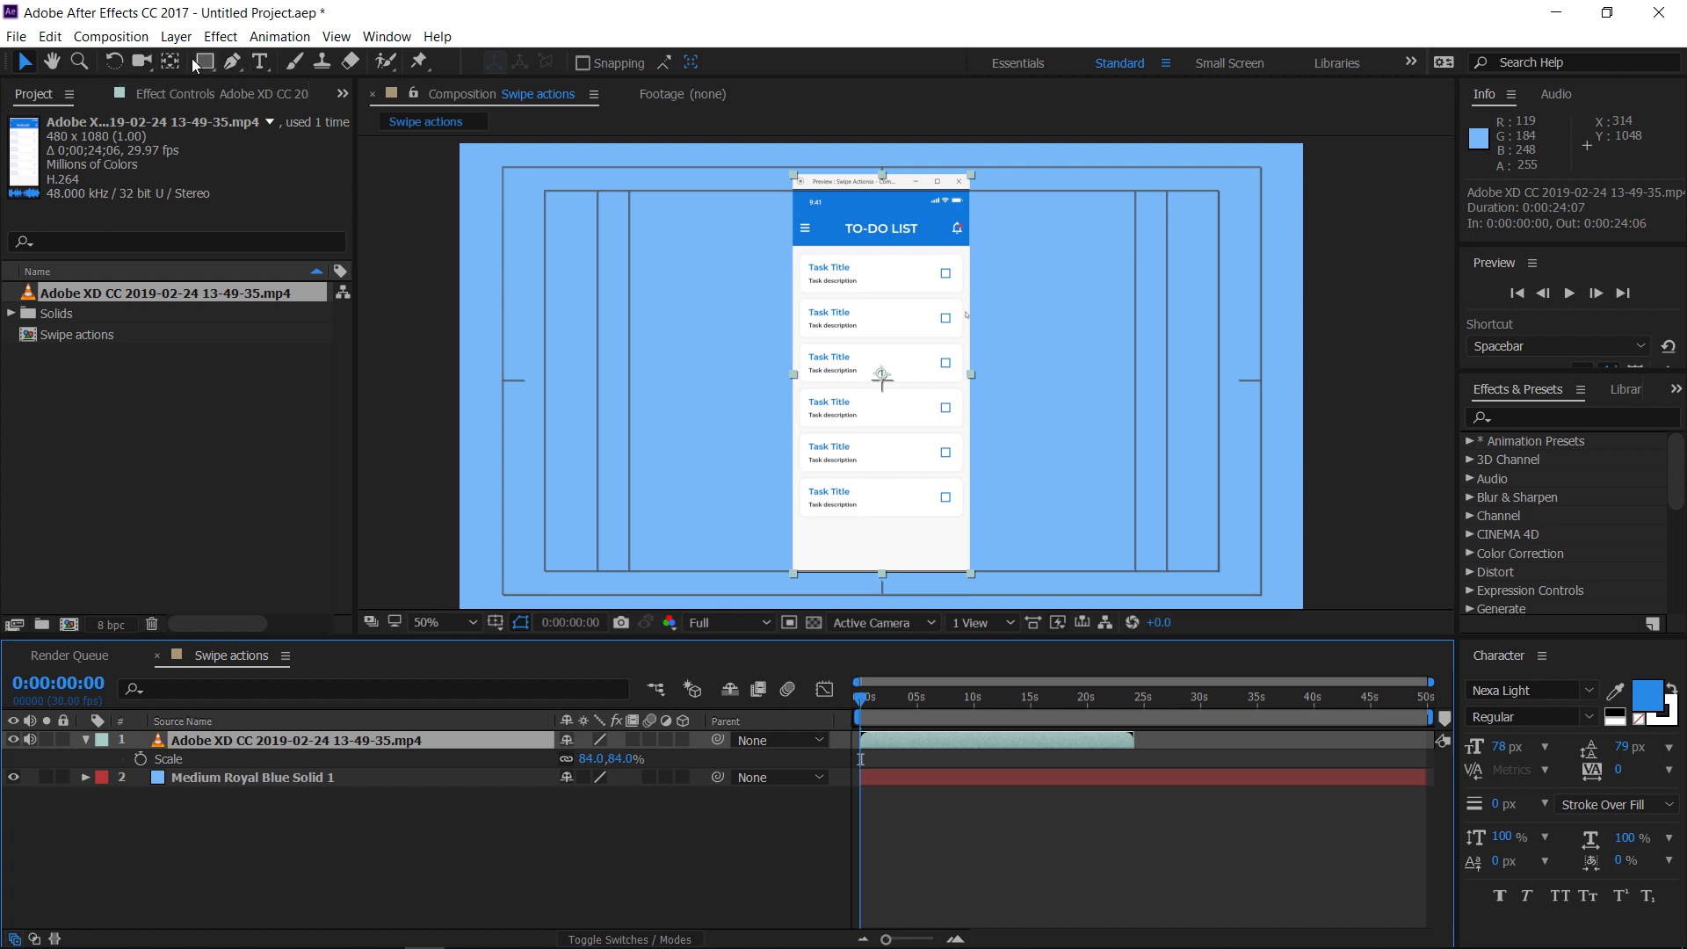
- Draw a rounded-rectangle mask around the phone video
{"action": "left_click_drag", "start_coordinate": [205, 61], "coordinate": [409, 85]}
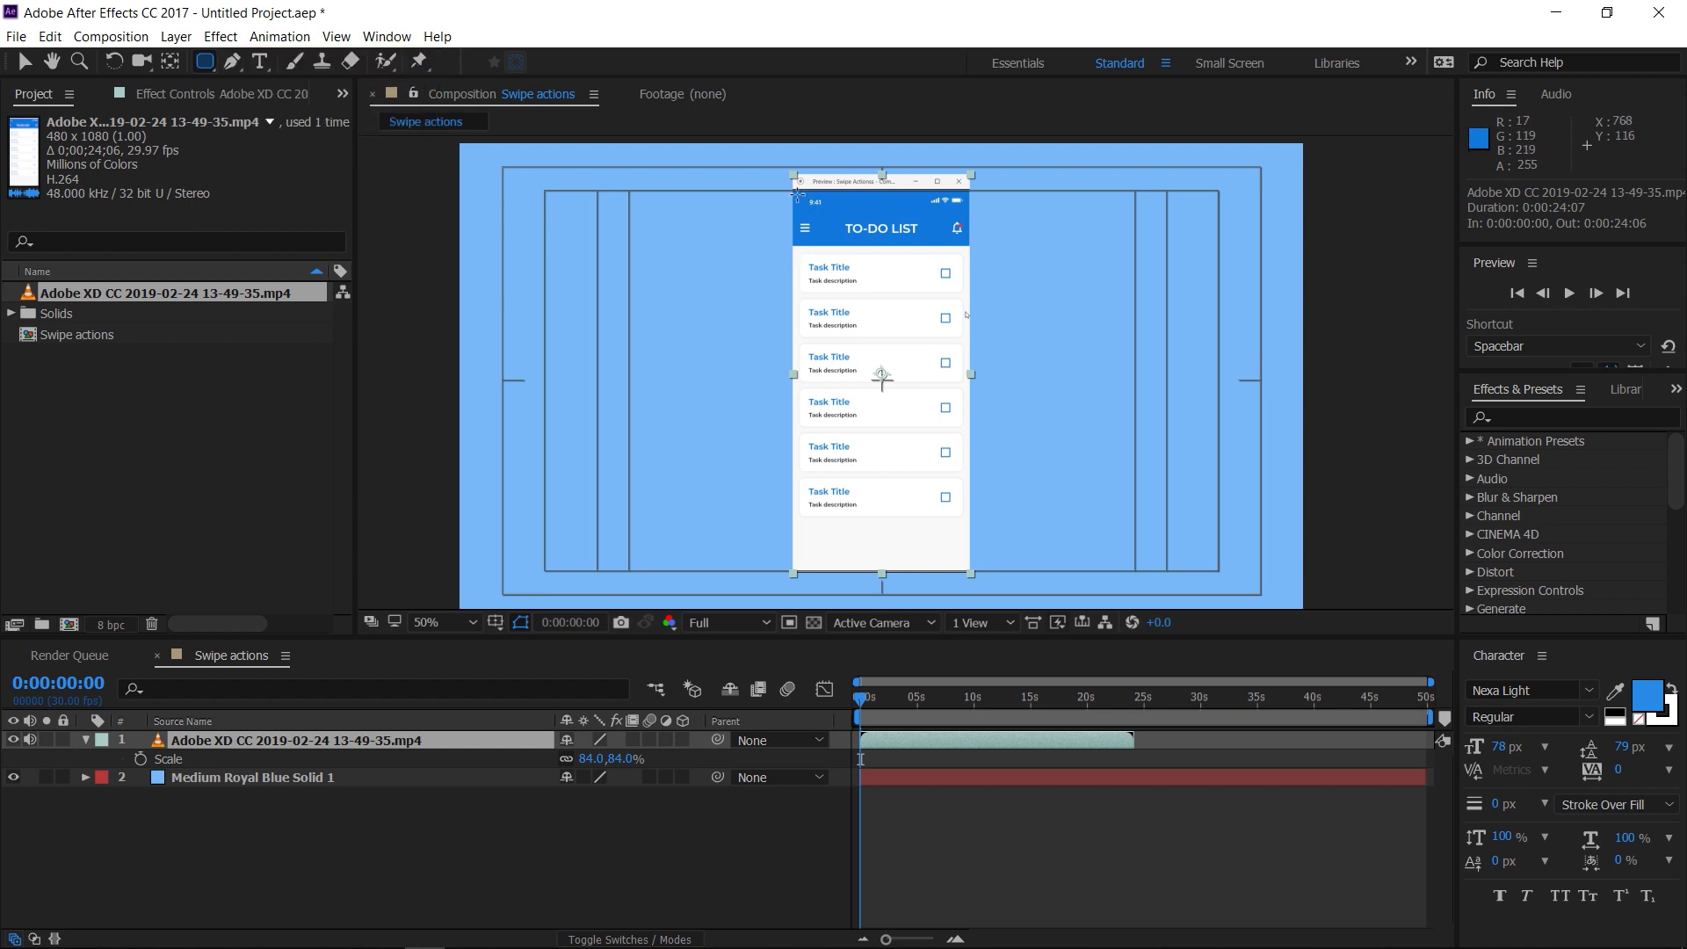
{"action": "left_click_drag", "start_coordinate": [794, 188], "coordinate": [969, 572]}
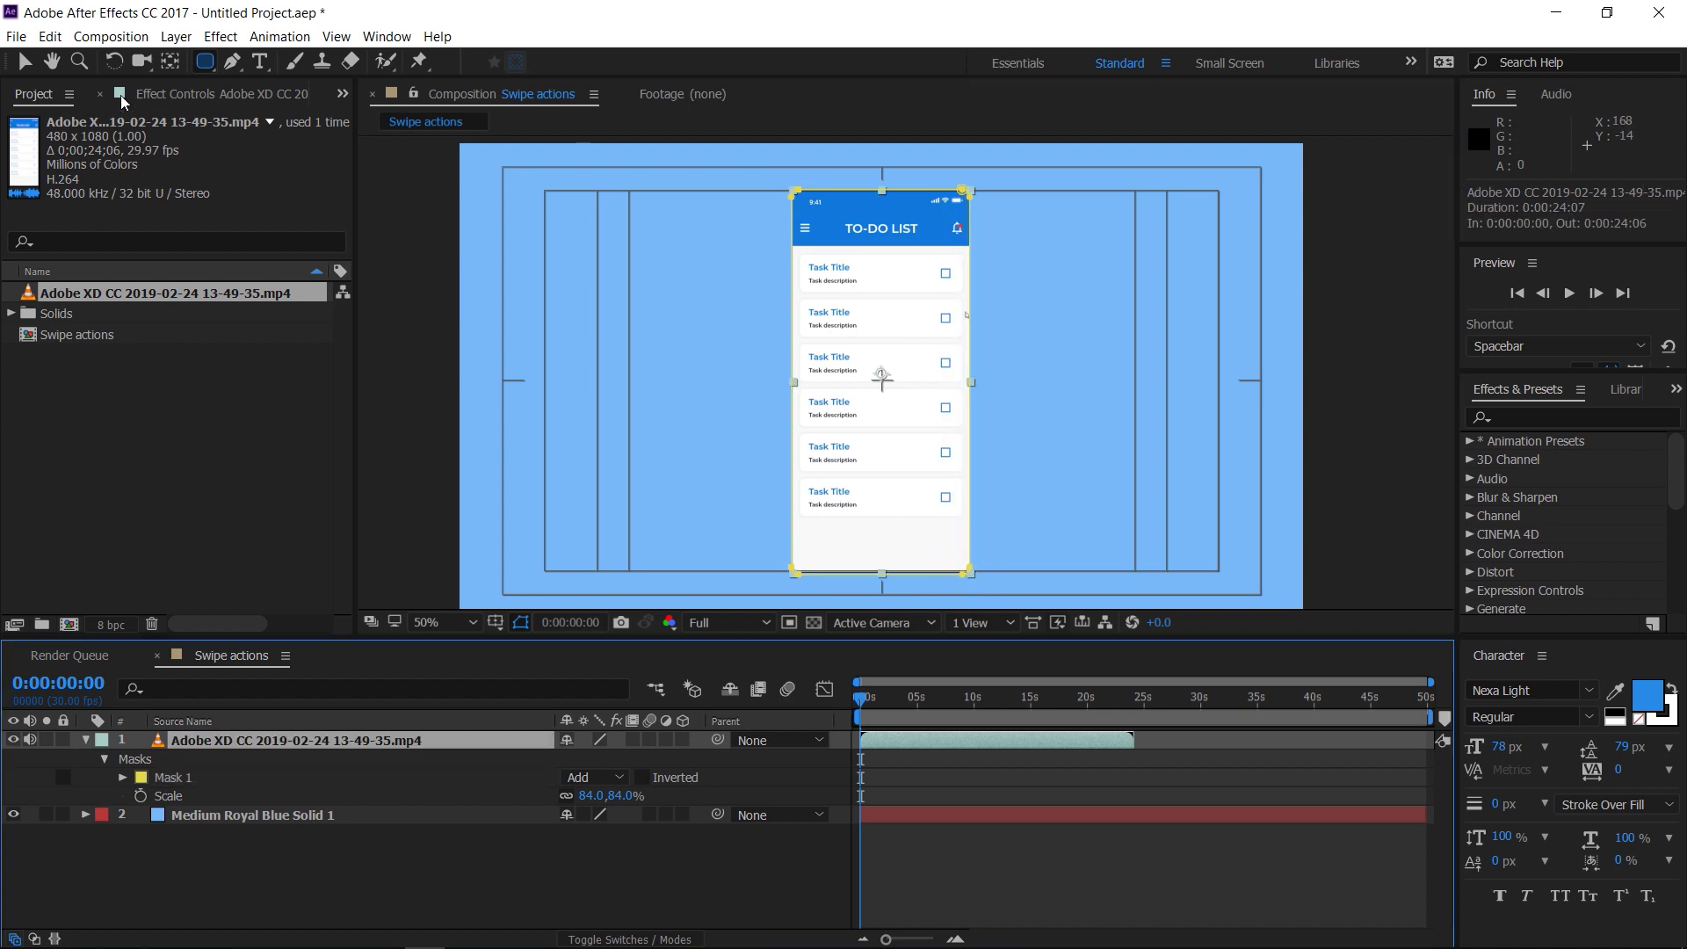
{"action": "left_click", "coordinate": [25, 67]}
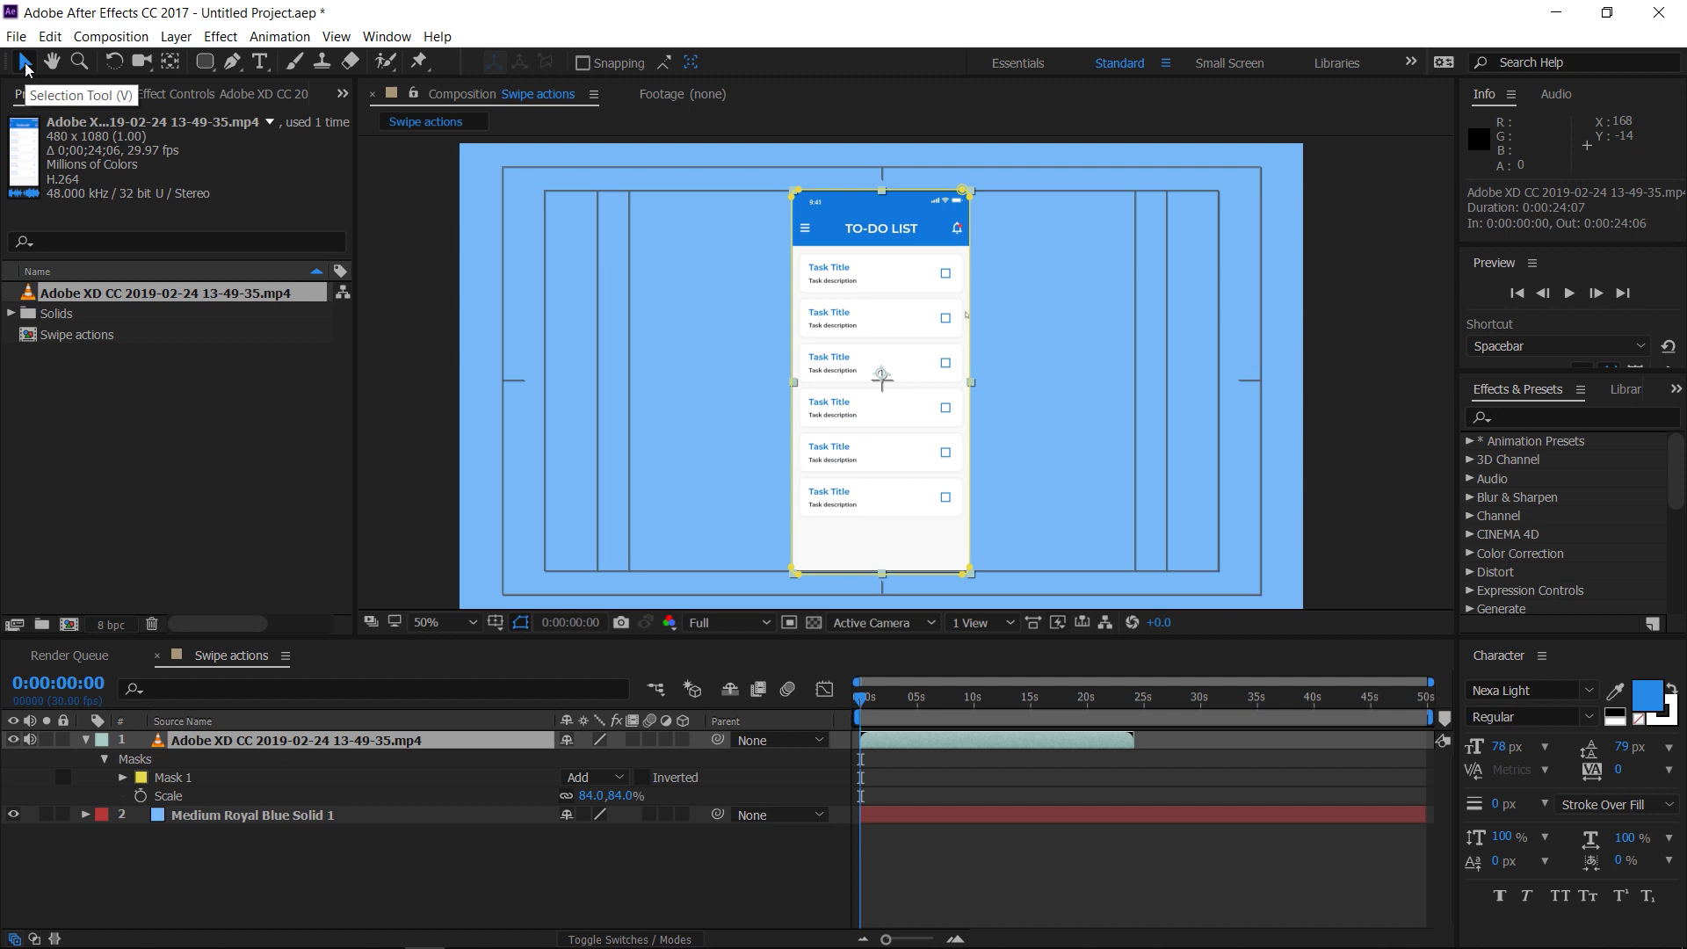
- Zoom and pan around the phone to check the mask fits its corners and edges
{"action": "scroll", "coordinate": [773, 155], "scroll_direction": "up", "scroll_amount": 3}
{"action": "scroll", "coordinate": [823, 208], "scroll_direction": "up", "scroll_amount": 3}
{"action": "left_click_drag", "start_coordinate": [878, 373], "coordinate": [835, 85]}
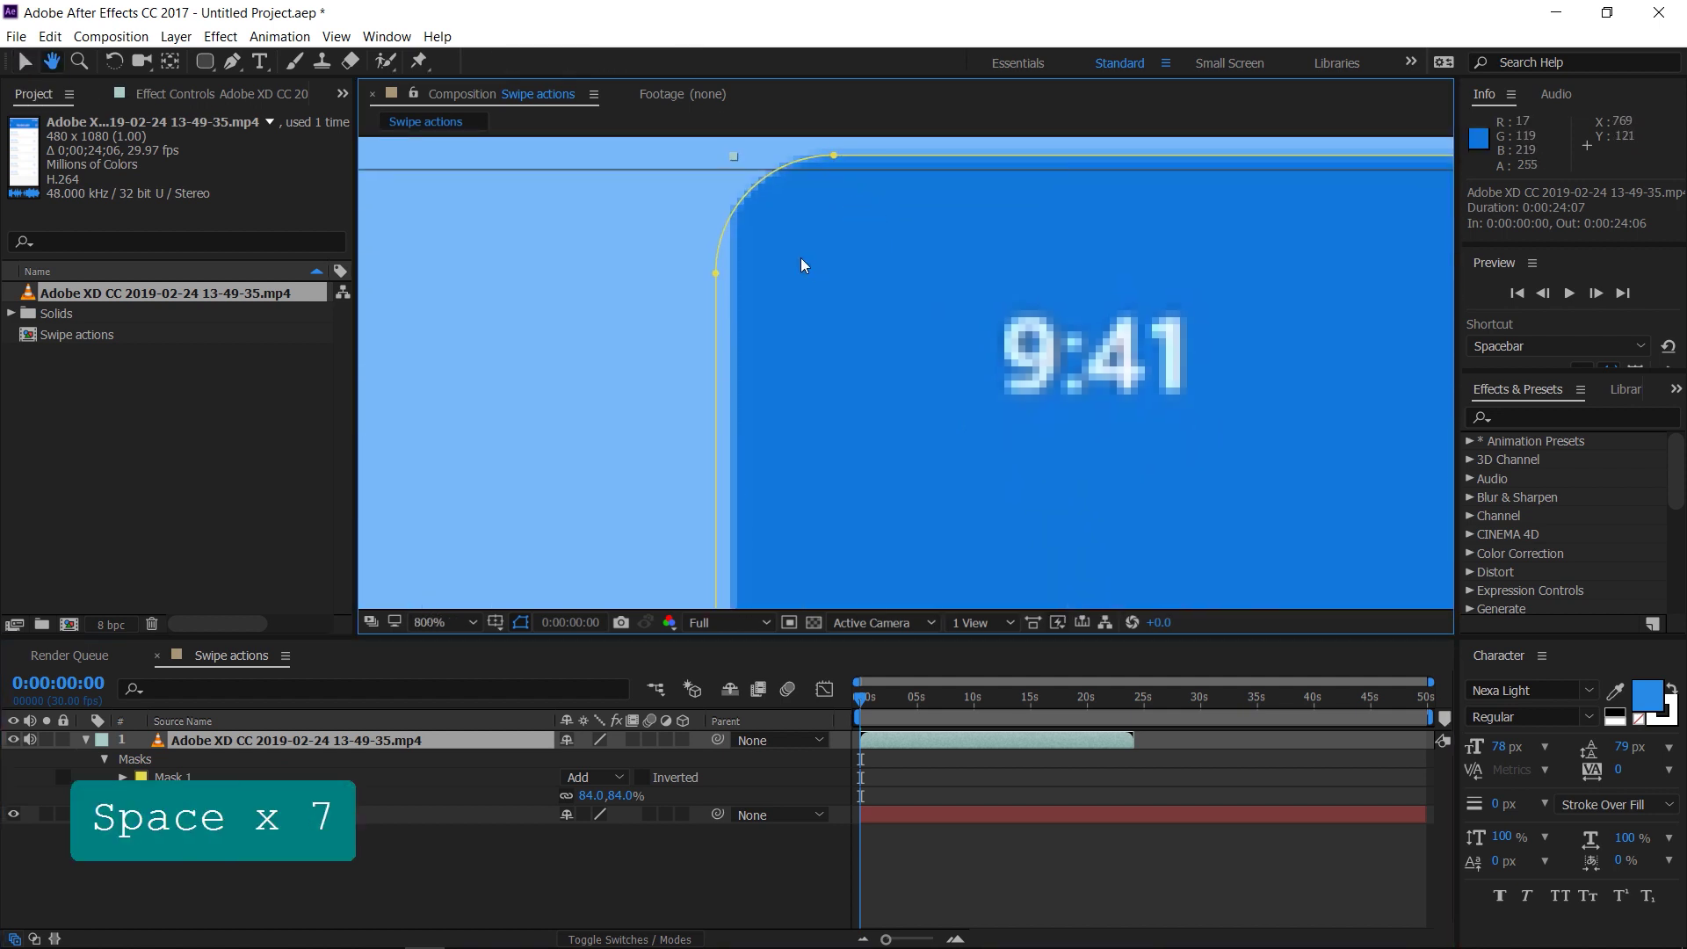
{"action": "left_click", "coordinate": [715, 395]}
{"action": "scroll", "coordinate": [716, 395], "scroll_direction": "down", "scroll_amount": 4}
{"action": "left_click_drag", "start_coordinate": [878, 351], "coordinate": [802, 396]}
{"action": "scroll", "coordinate": [987, 402], "scroll_direction": "up", "scroll_amount": 4}
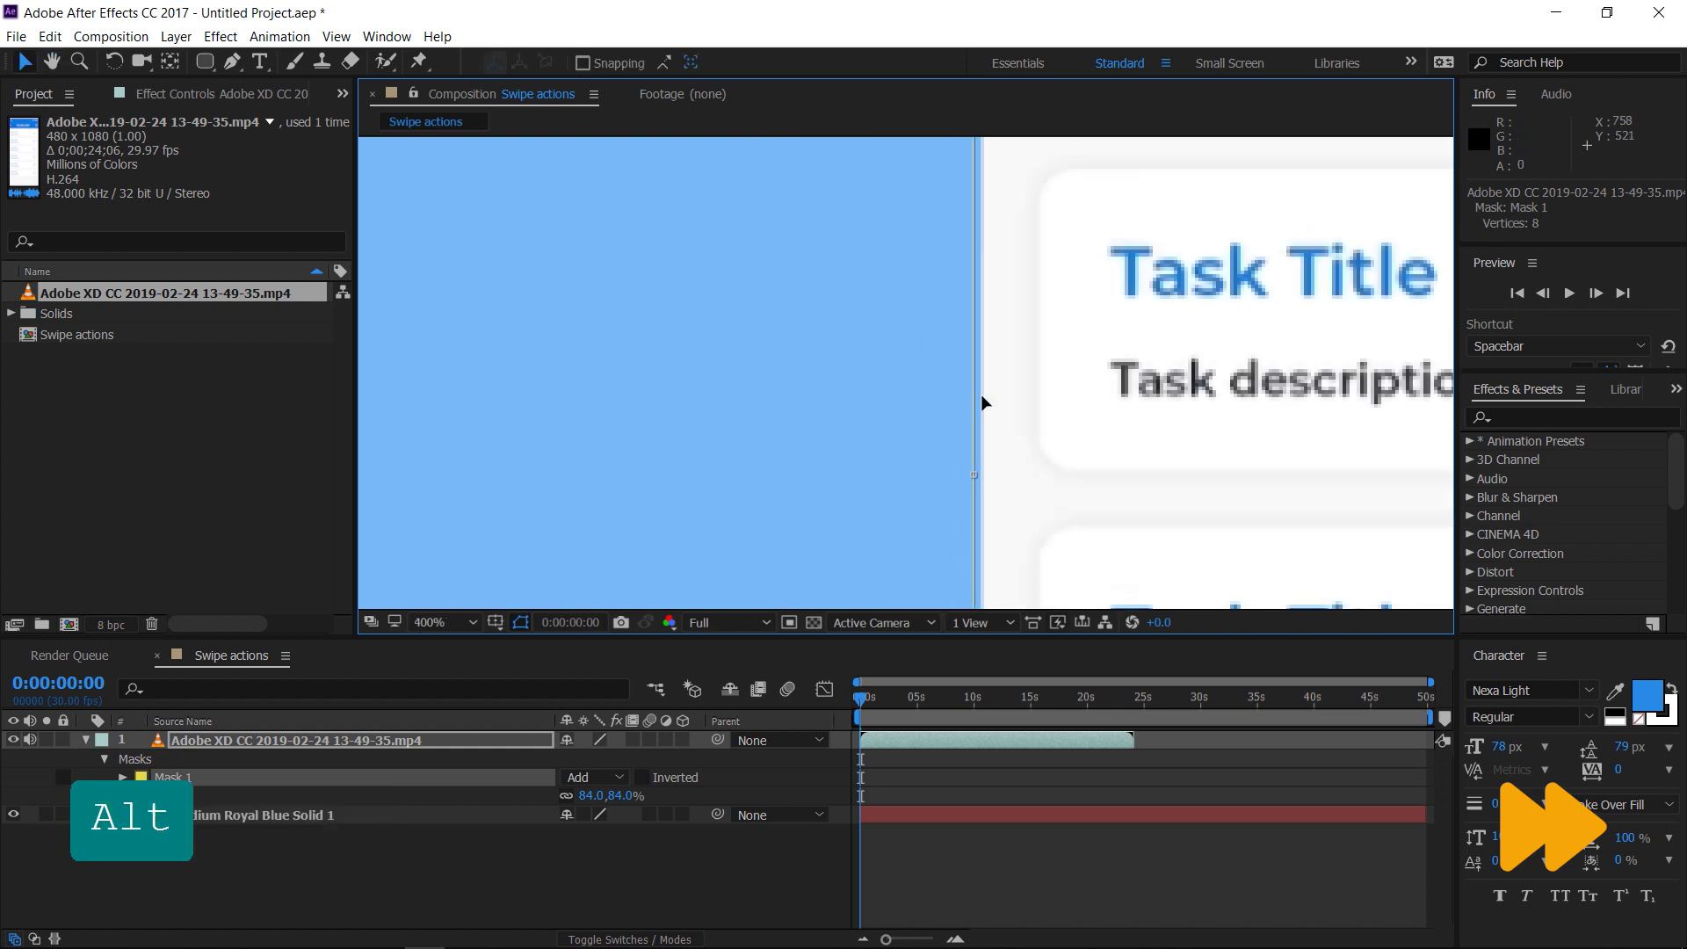
{"action": "left_click_drag", "start_coordinate": [976, 458], "coordinate": [998, 463]}
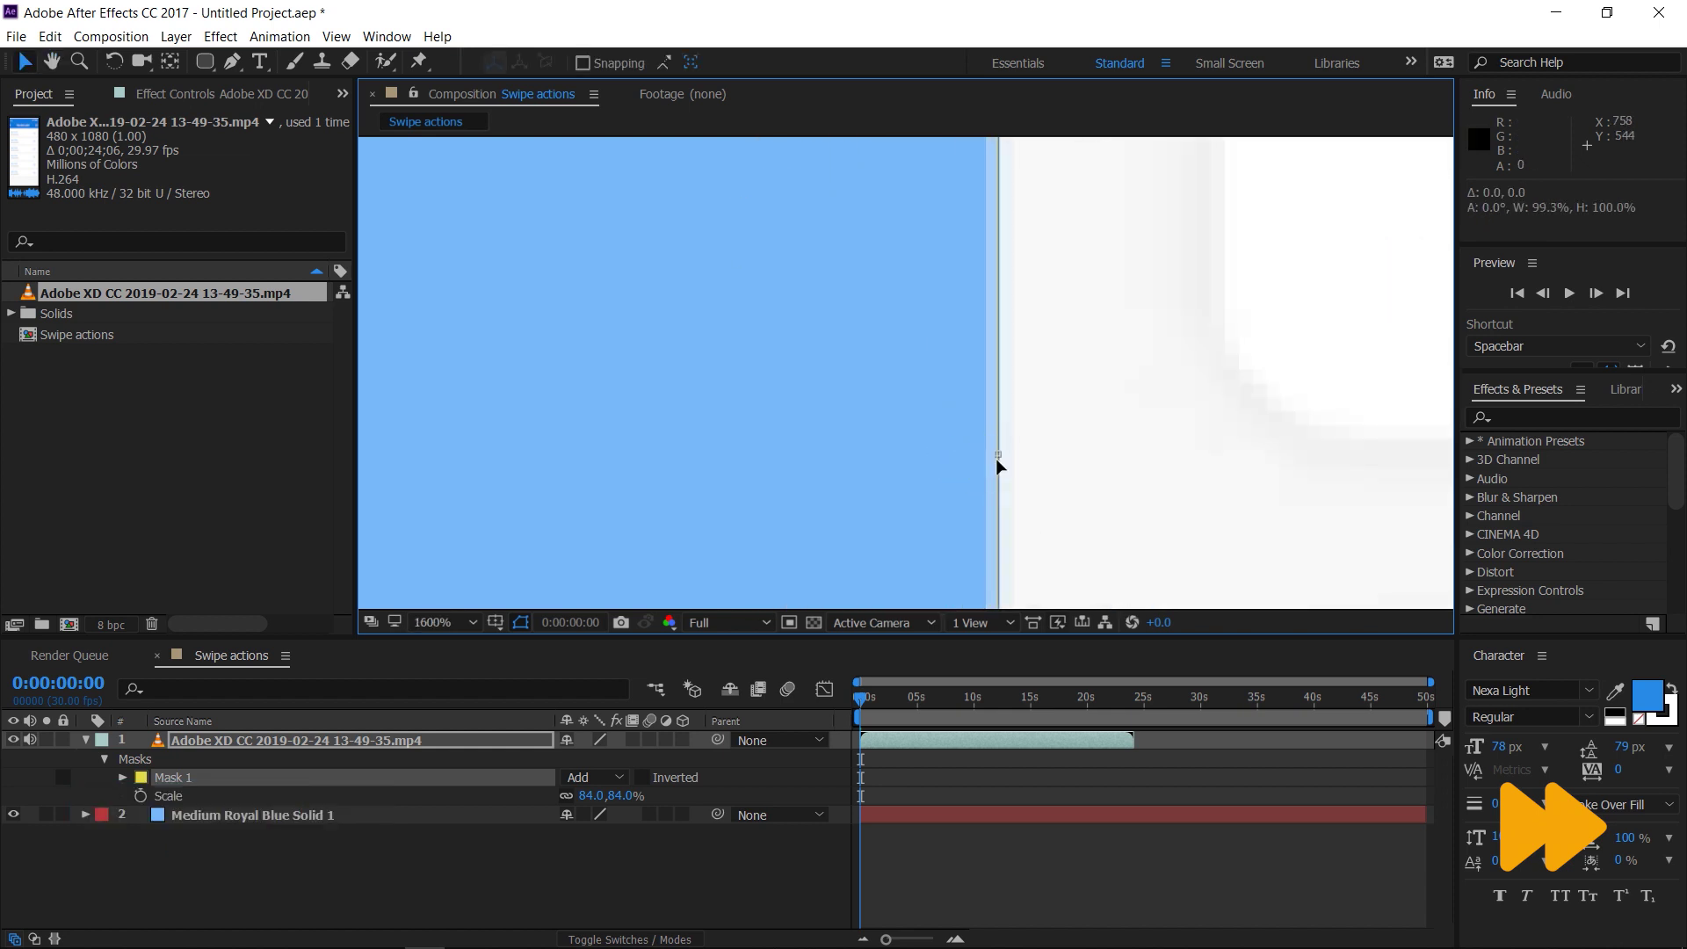
{"action": "scroll", "coordinate": [998, 452], "scroll_direction": "down", "scroll_amount": 3}
{"action": "scroll", "coordinate": [961, 503], "scroll_direction": "up", "scroll_amount": 3}
{"action": "scroll", "coordinate": [961, 503], "scroll_direction": "down", "scroll_amount": 5}
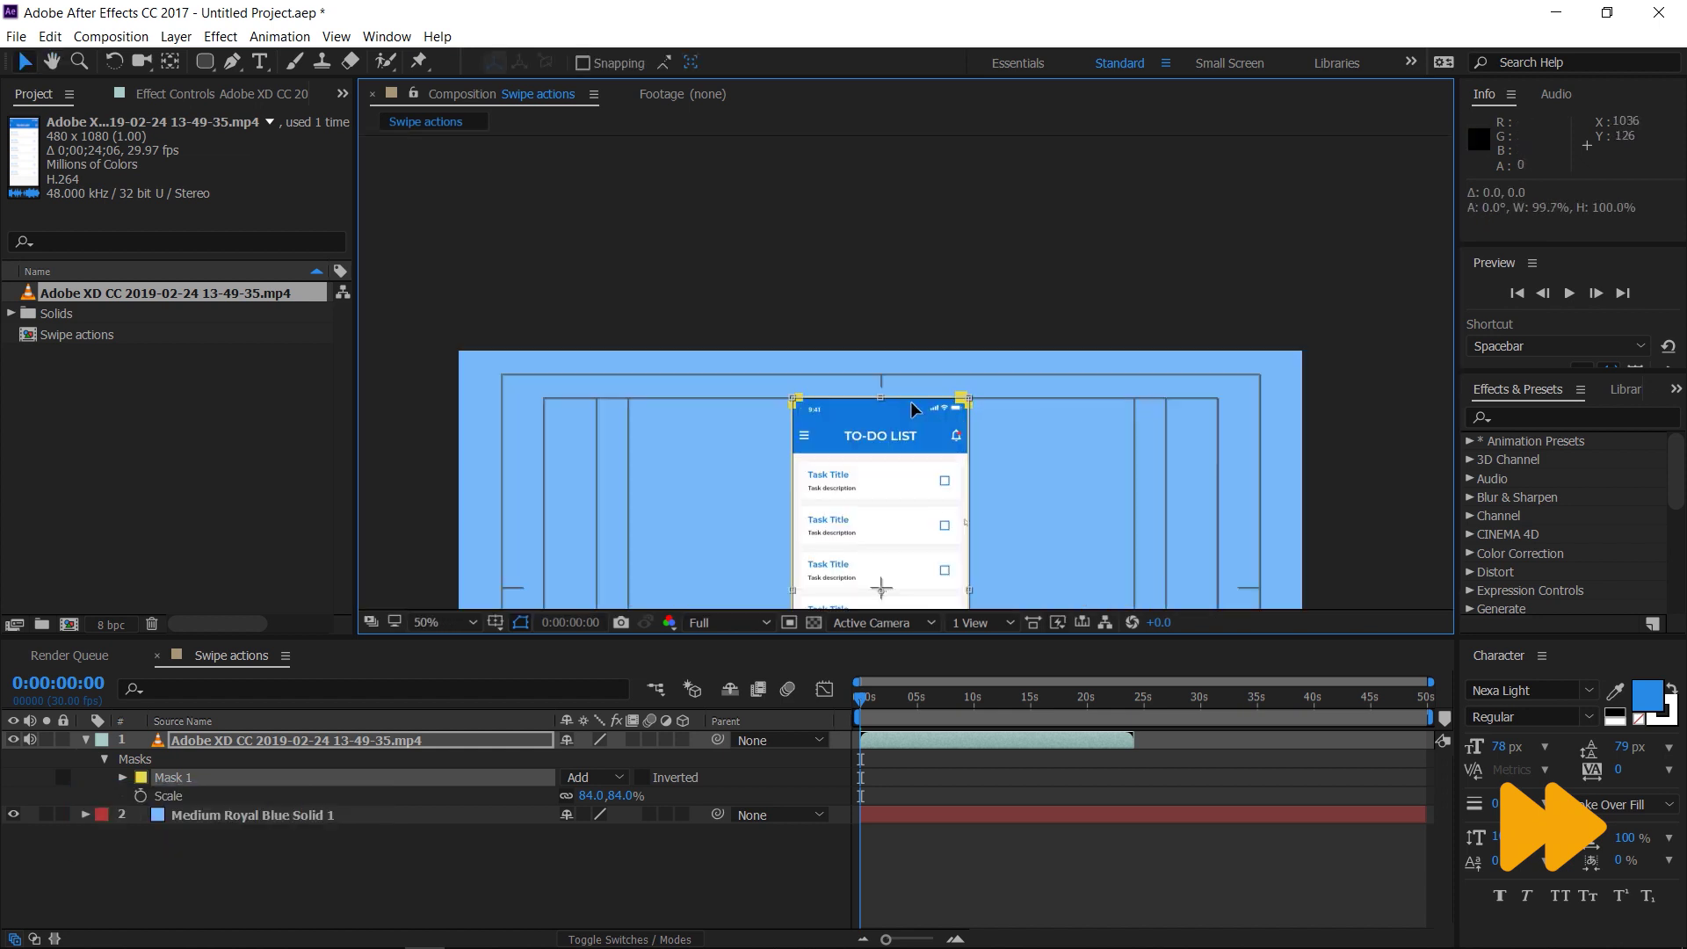
{"action": "scroll", "coordinate": [799, 331], "scroll_direction": "up", "scroll_amount": 3}
{"action": "left_click_drag", "start_coordinate": [798, 331], "coordinate": [800, 352]}
{"action": "scroll", "coordinate": [799, 352], "scroll_direction": "down", "scroll_amount": 3}
{"action": "scroll", "coordinate": [850, 478], "scroll_direction": "up", "scroll_amount": 3}
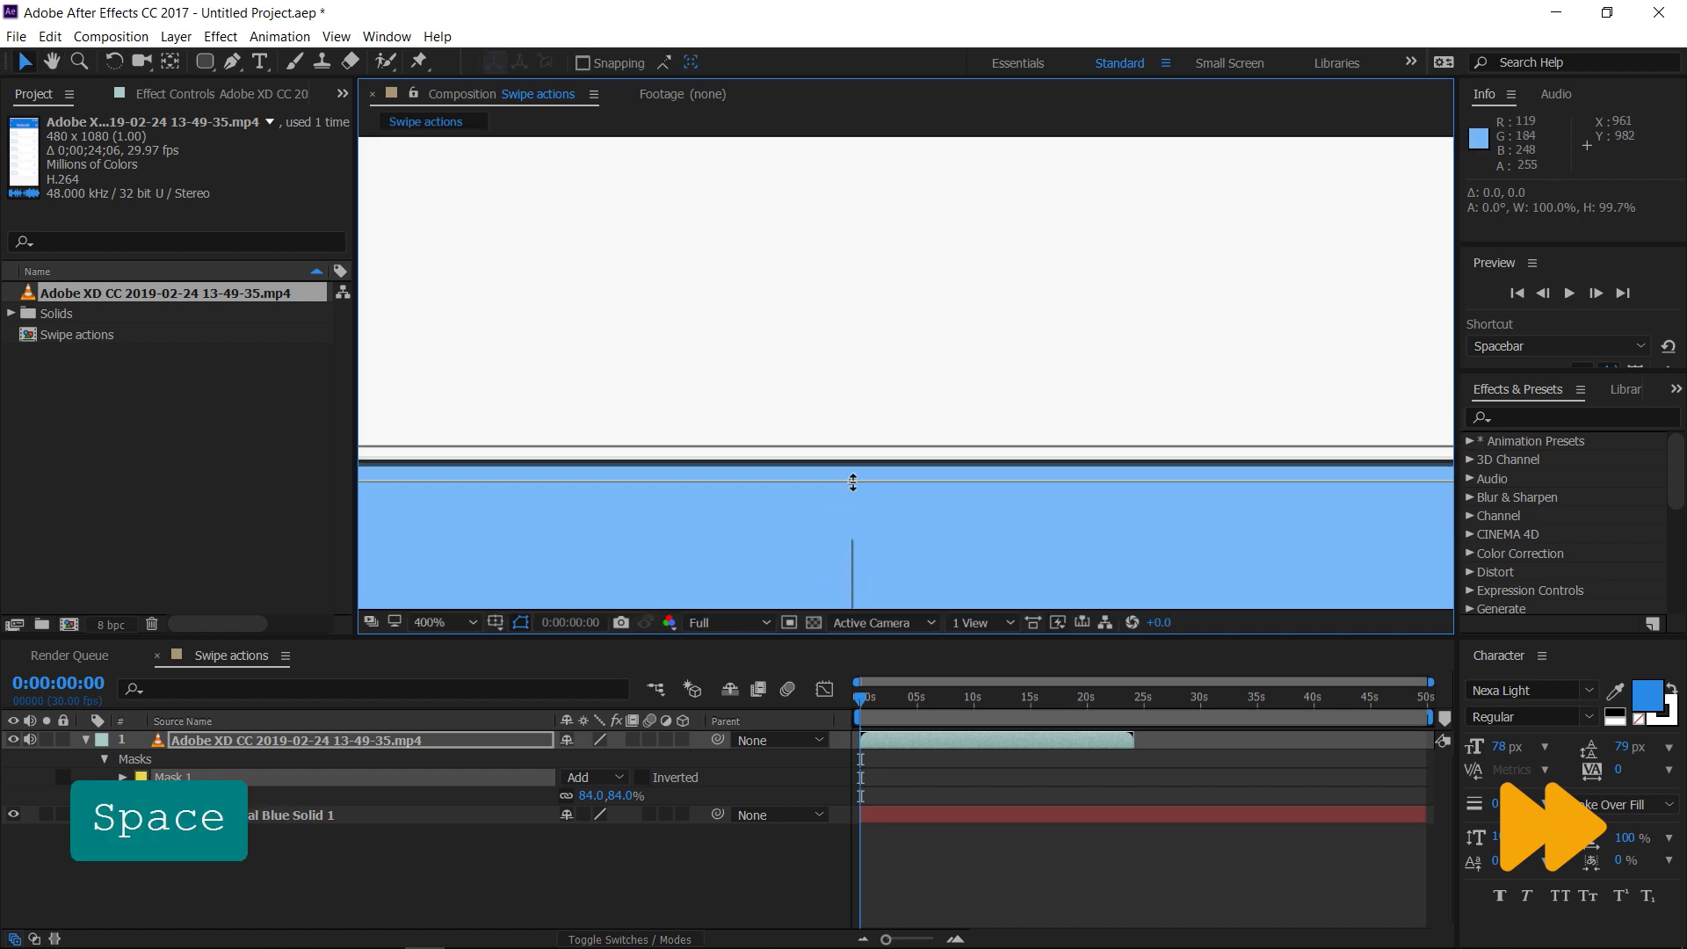
{"action": "left_click_drag", "start_coordinate": [850, 478], "coordinate": [851, 445]}
{"action": "scroll", "coordinate": [849, 453], "scroll_direction": "down", "scroll_amount": 4}
{"action": "scroll", "coordinate": [850, 453], "scroll_direction": "up", "scroll_amount": 2}
{"action": "key", "text": "space"}
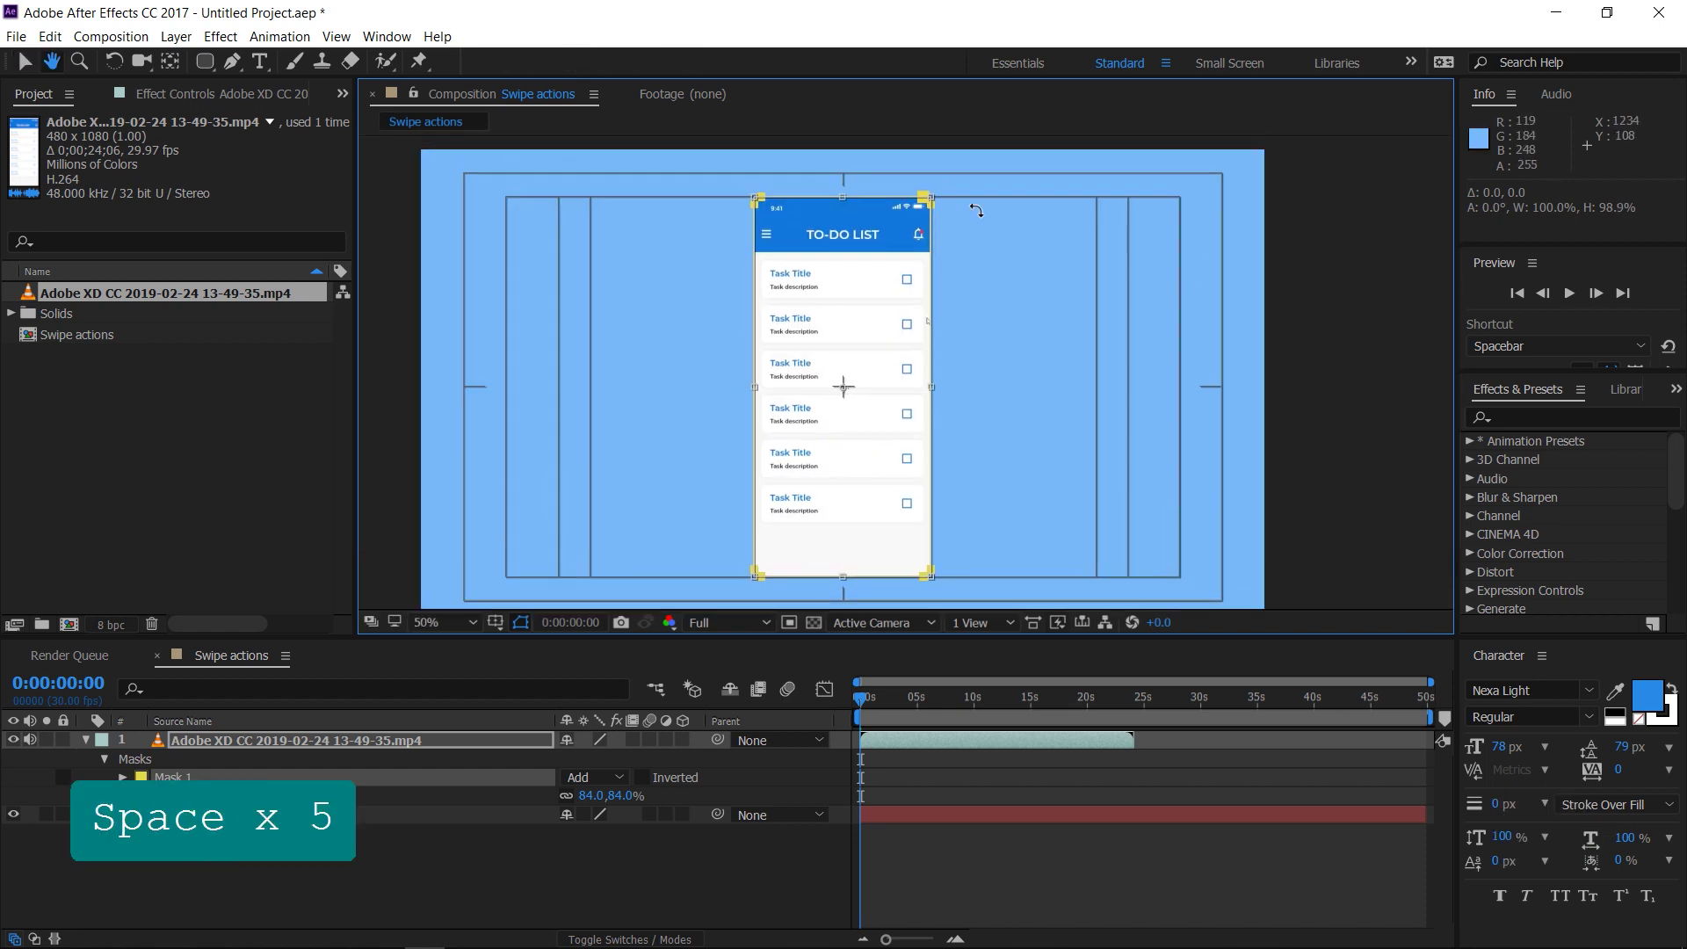
{"action": "left_click", "coordinate": [369, 878]}
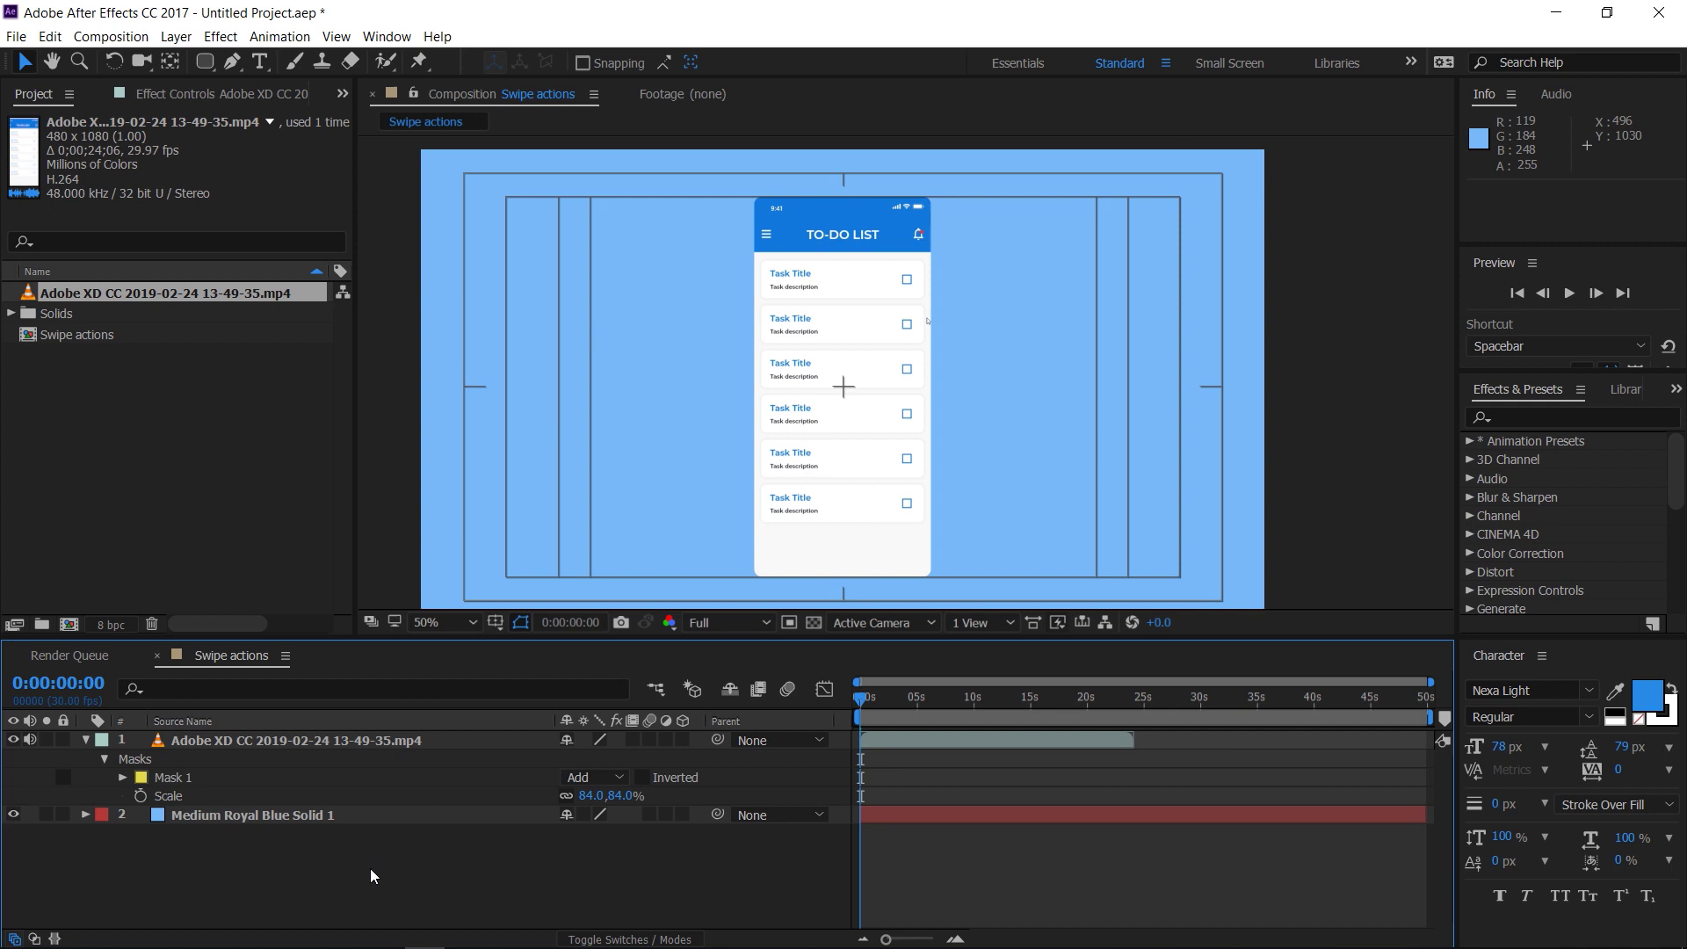
- Apply a default Drop Shadow (50% opacity, 135°, distance 5) to the prototype video layer
{"action": "mouse_move", "coordinate": [863, 720]}
{"action": "left_mouse_down"}
{"action": "mouse_move", "coordinate": [1190, 720]}
{"action": "mouse_move", "coordinate": [840, 706]}
{"action": "left_mouse_up"}
{"action": "left_click", "coordinate": [879, 740]}
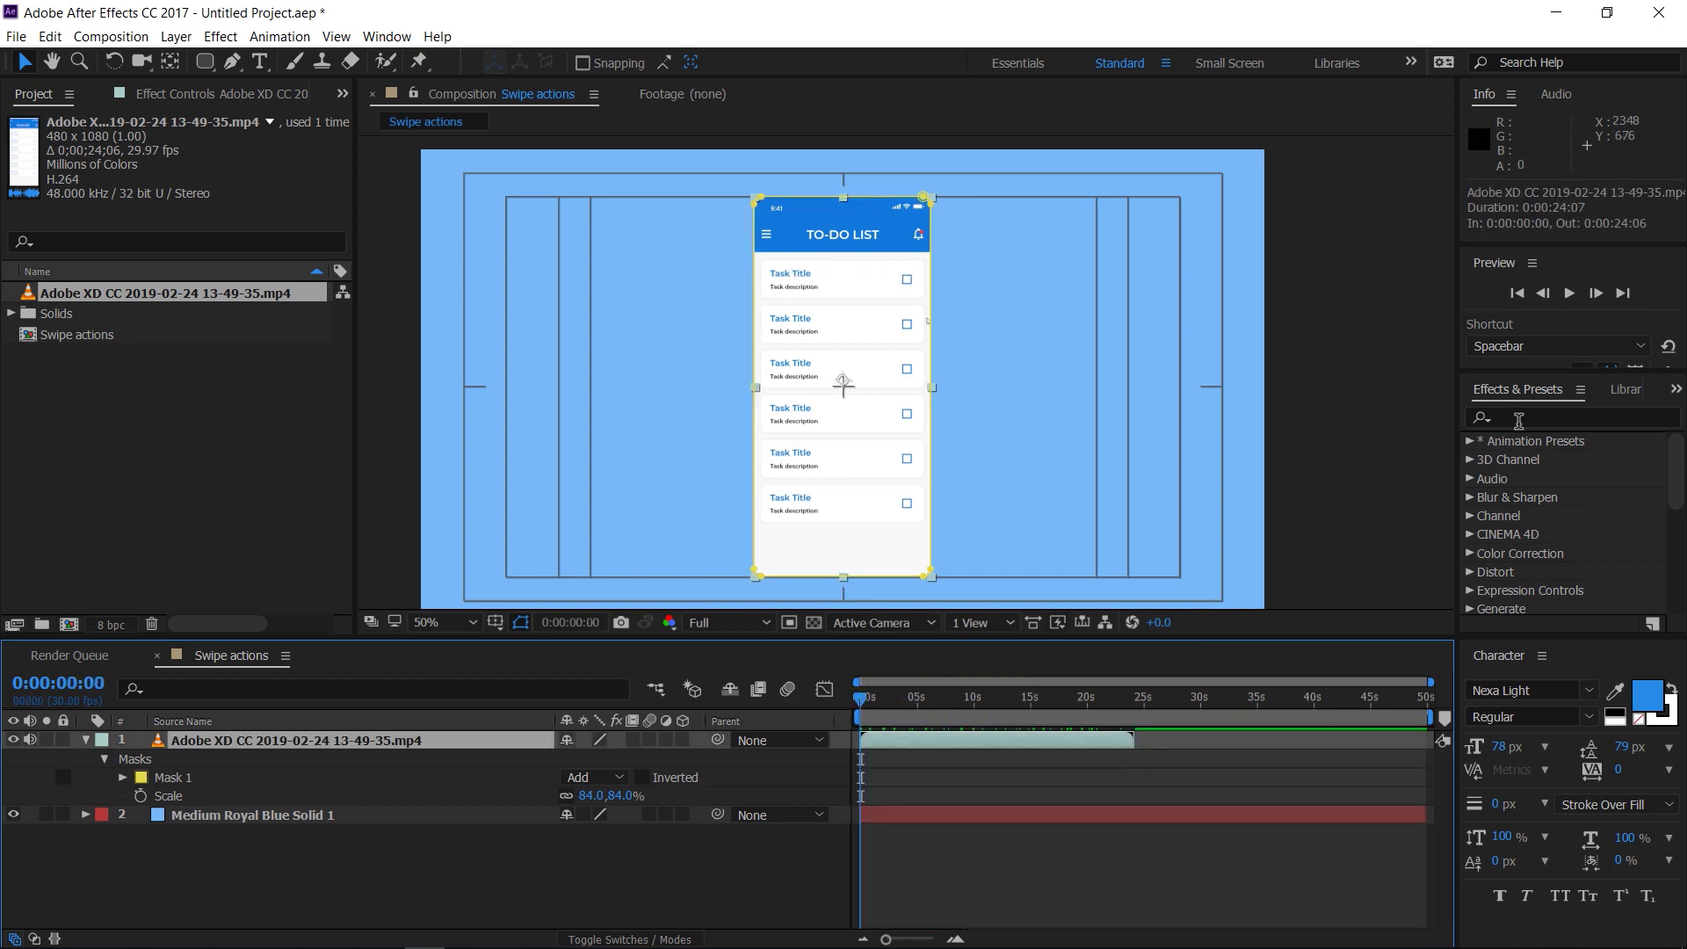
{"action": "left_click", "coordinate": [1523, 414]}
{"action": "type", "text": "dr"}
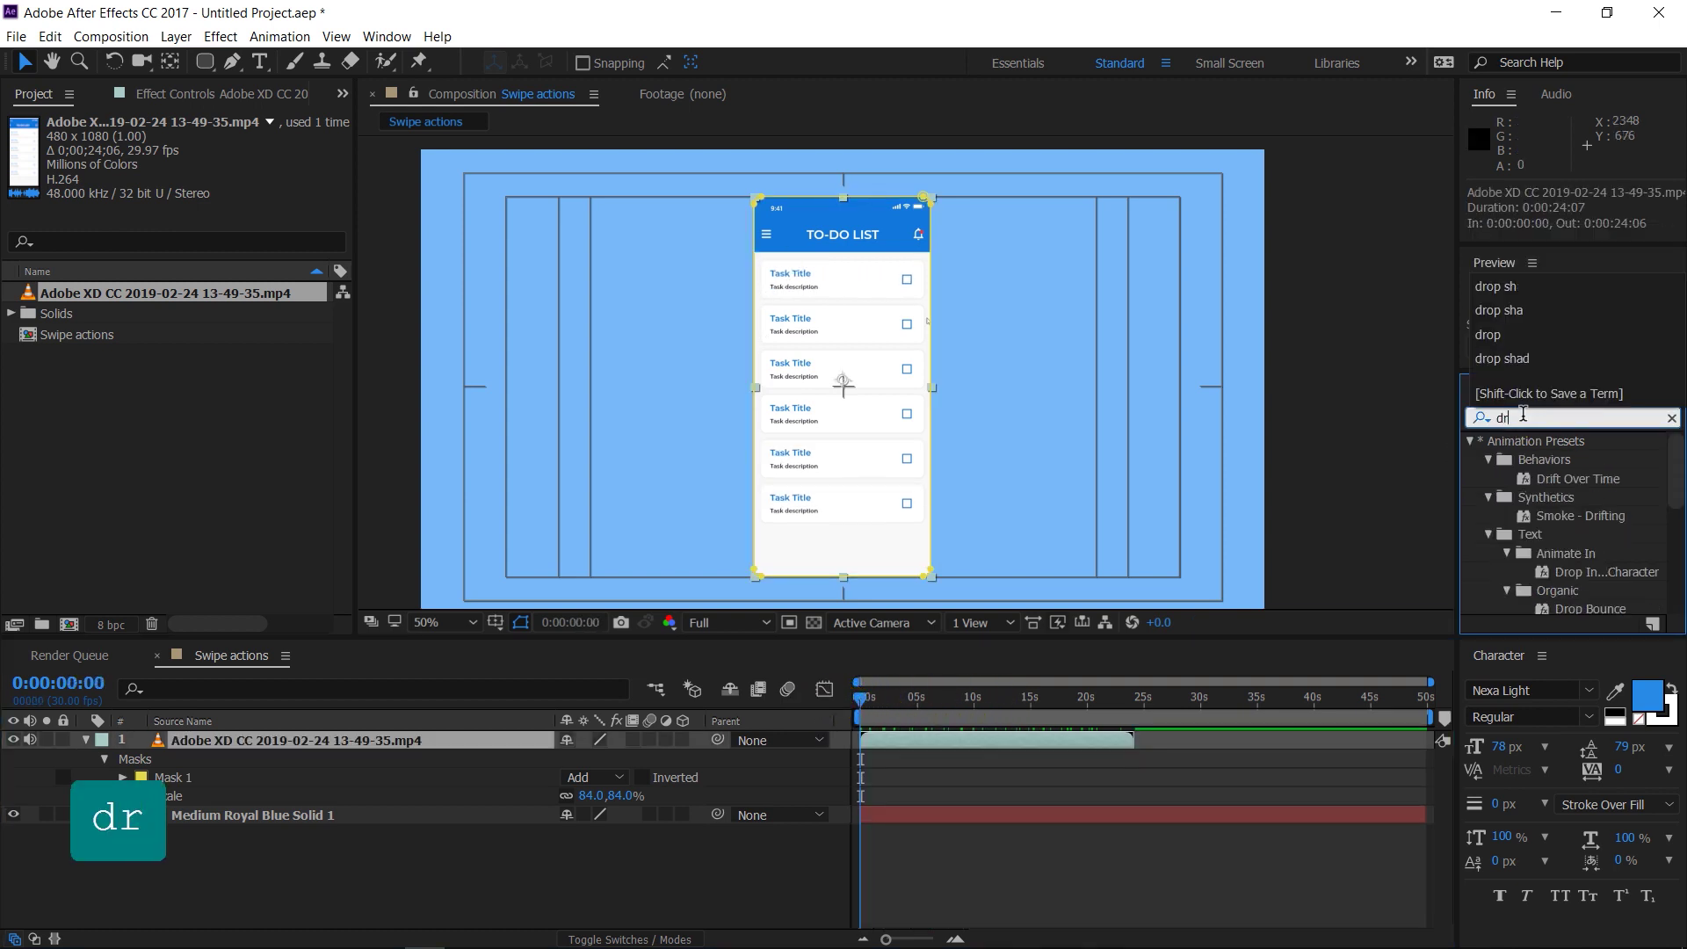
{"action": "type", "text": "op shadow"}
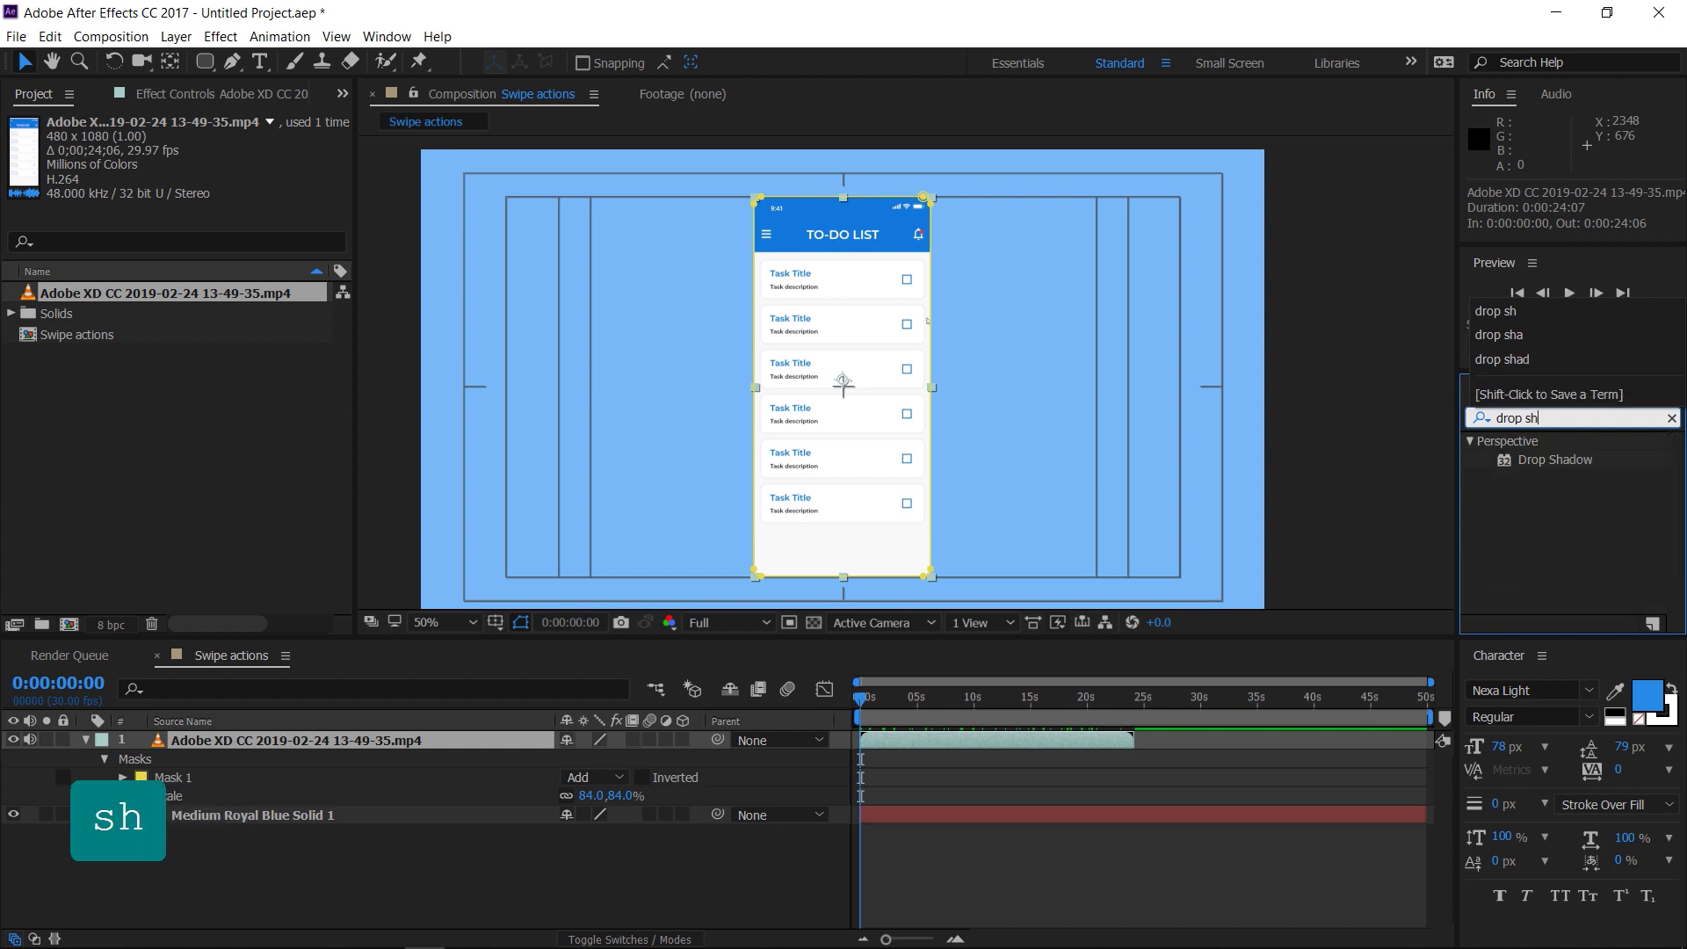
{"action": "left_click", "coordinate": [1571, 462]}
{"action": "left_click_drag", "start_coordinate": [1556, 466], "coordinate": [848, 367]}
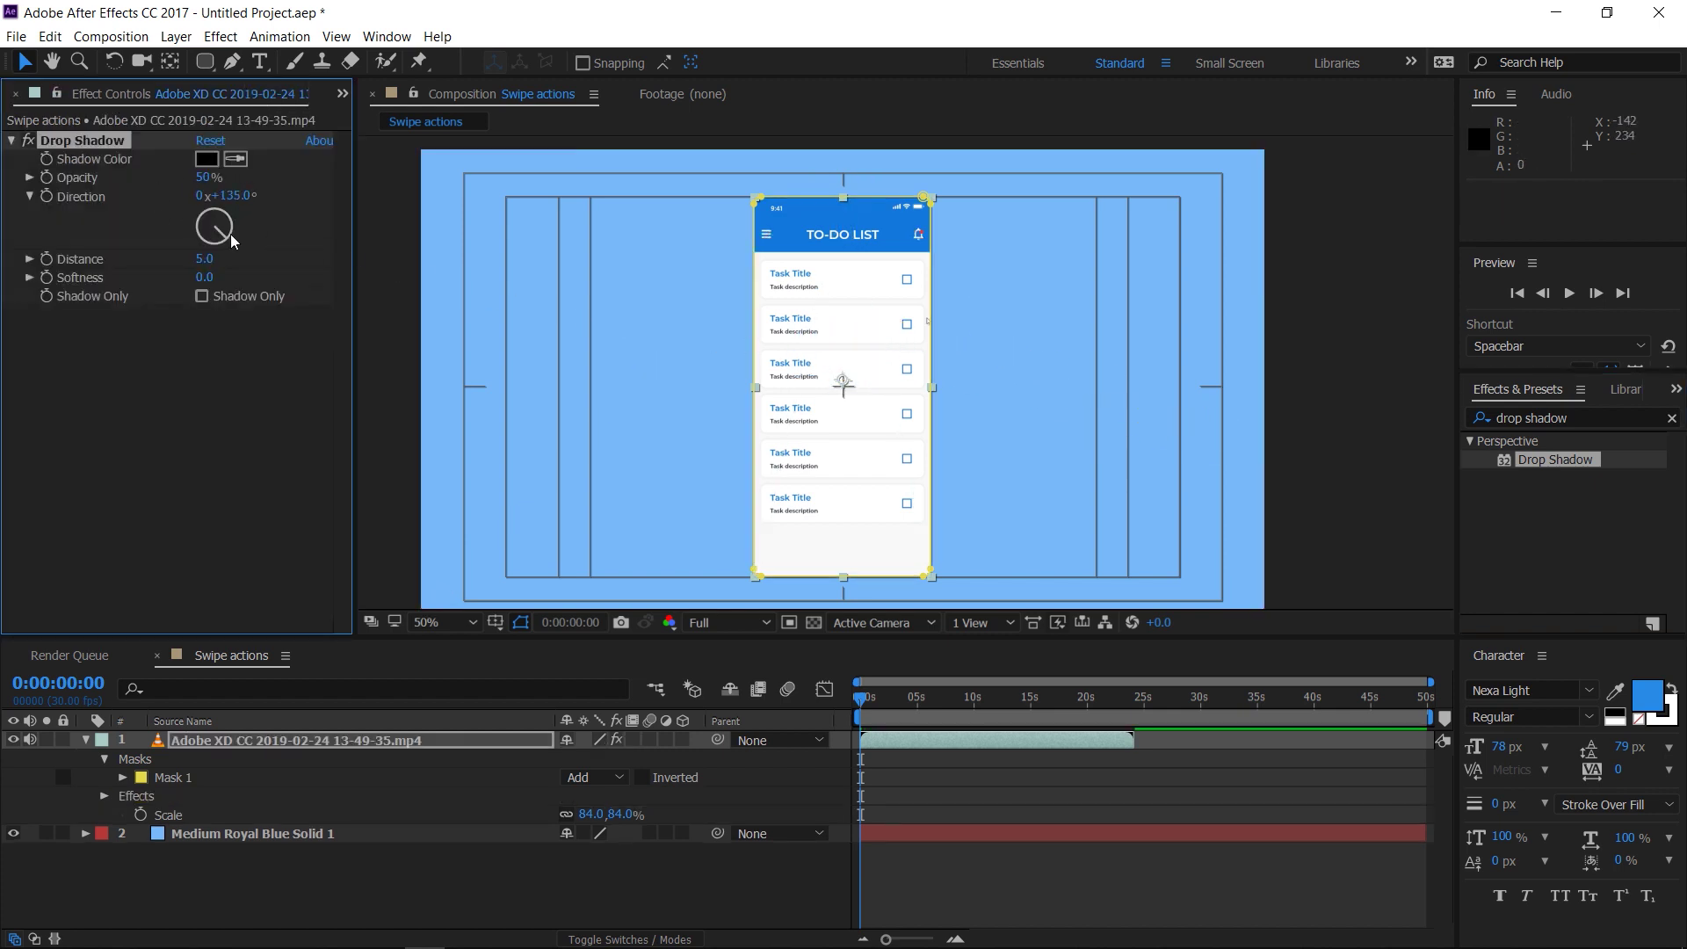
- Point the shadow down at 180° and color it a darkened sample of the header blue
{"action": "left_click_drag", "start_coordinate": [226, 242], "coordinate": [209, 299]}
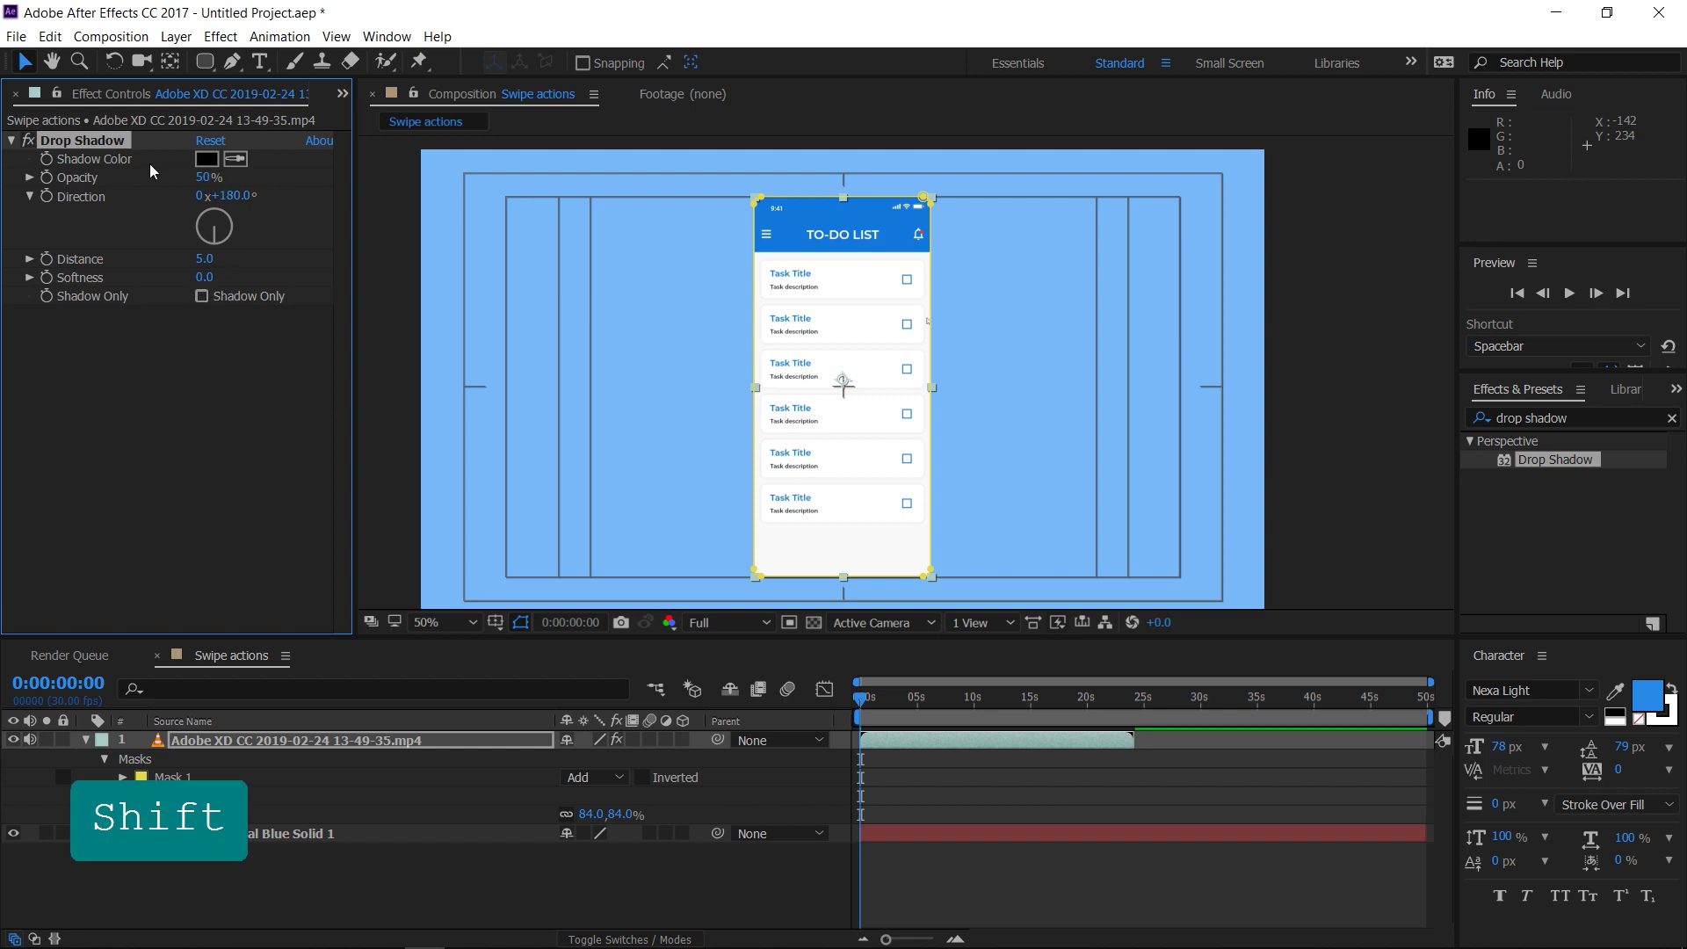
{"action": "left_click", "coordinate": [206, 159]}
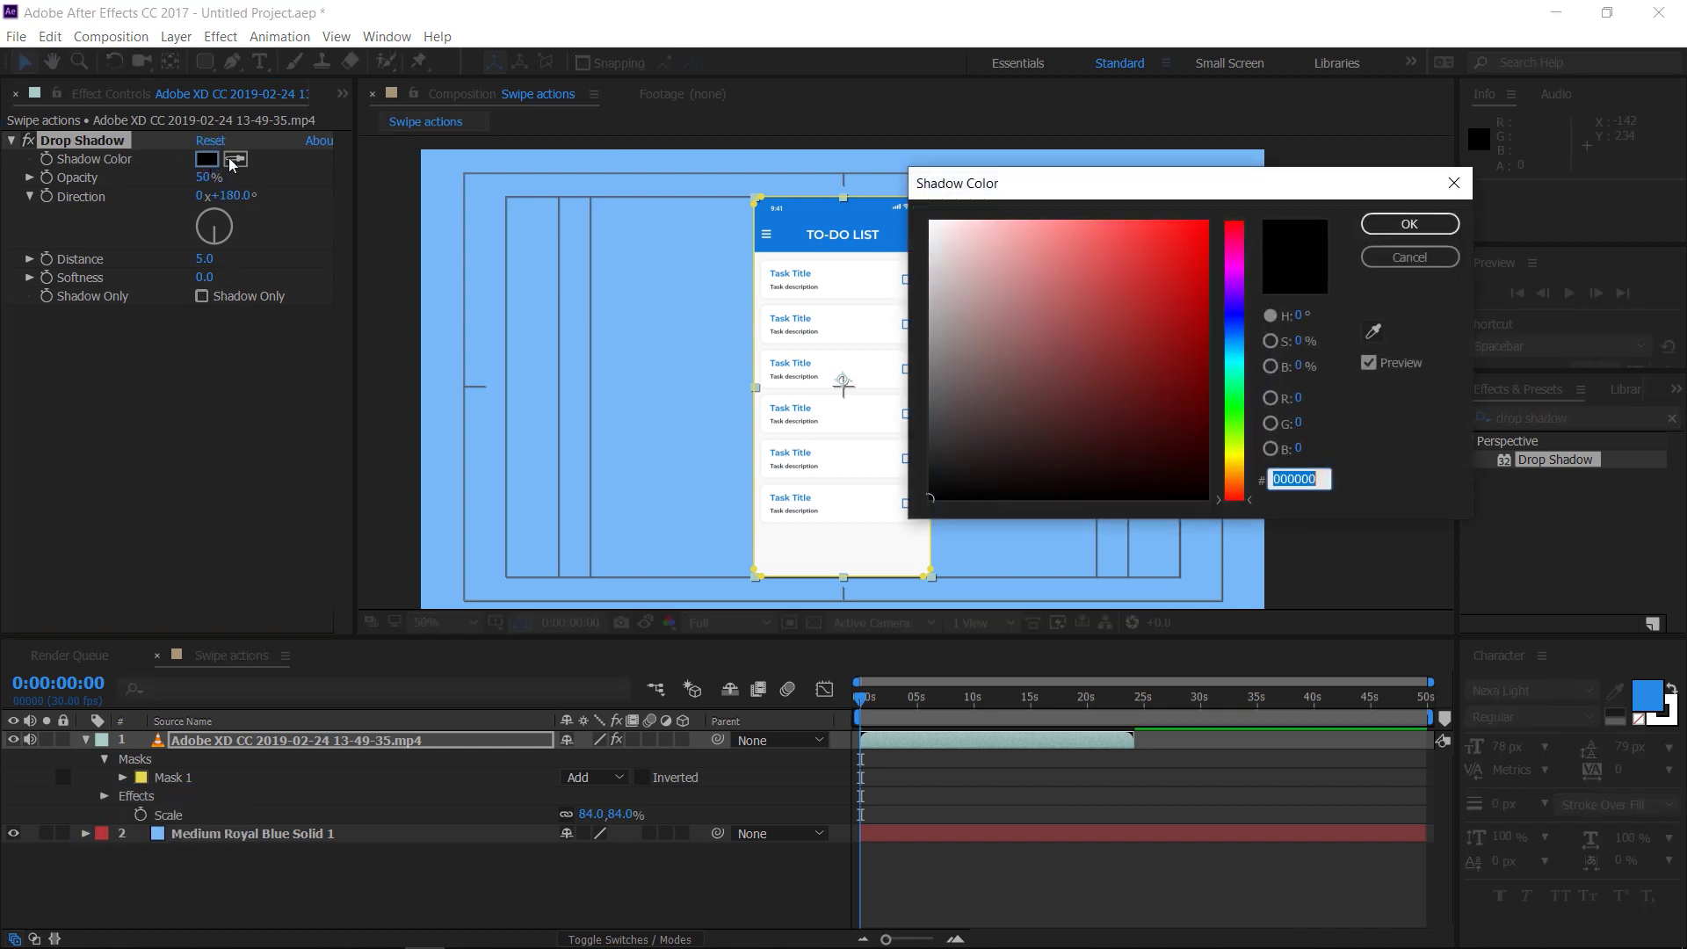
{"action": "key", "text": "Escape"}
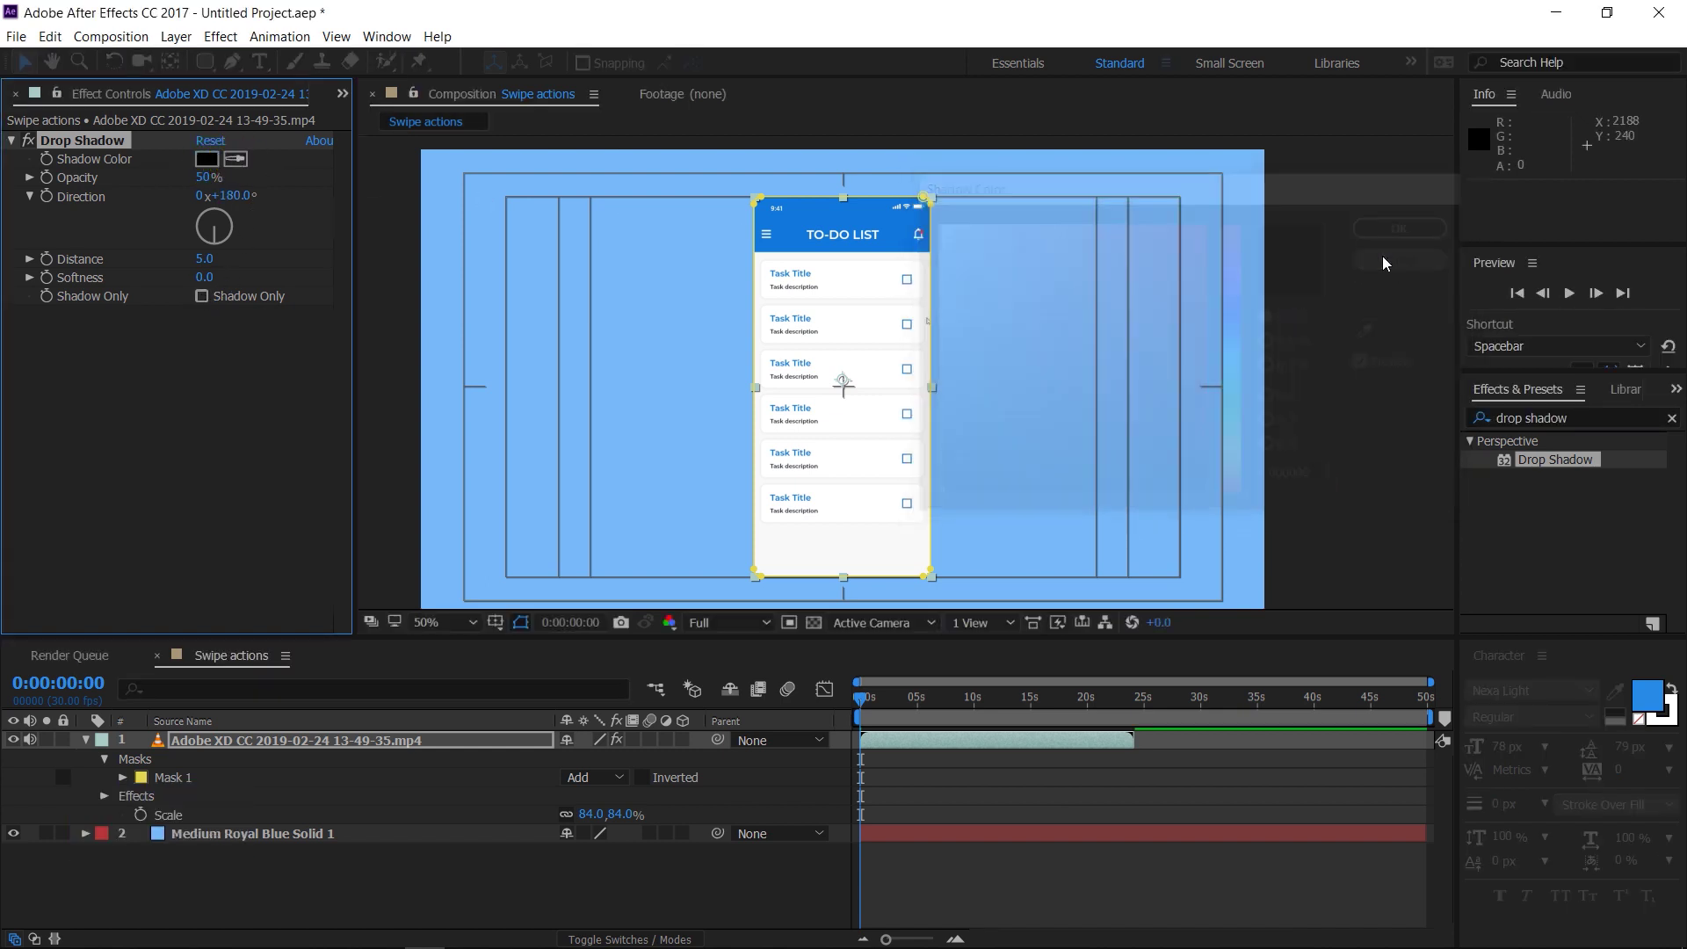
{"action": "left_click", "coordinate": [235, 159]}
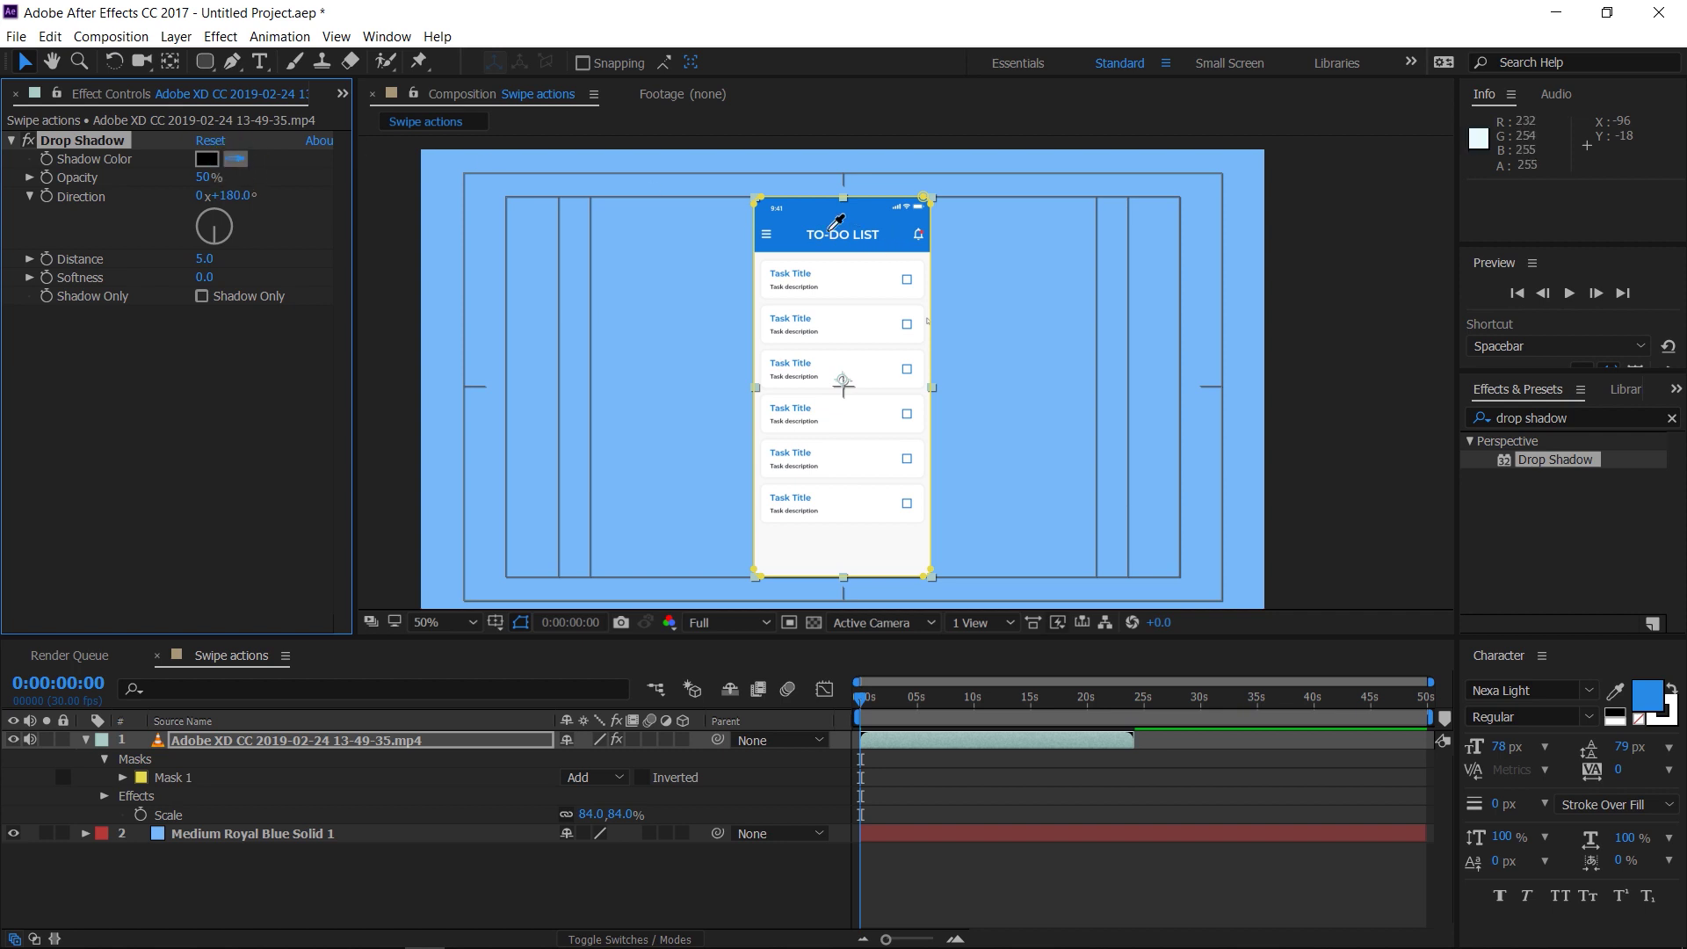
{"action": "left_click", "coordinate": [797, 229]}
{"action": "left_click", "coordinate": [207, 159]}
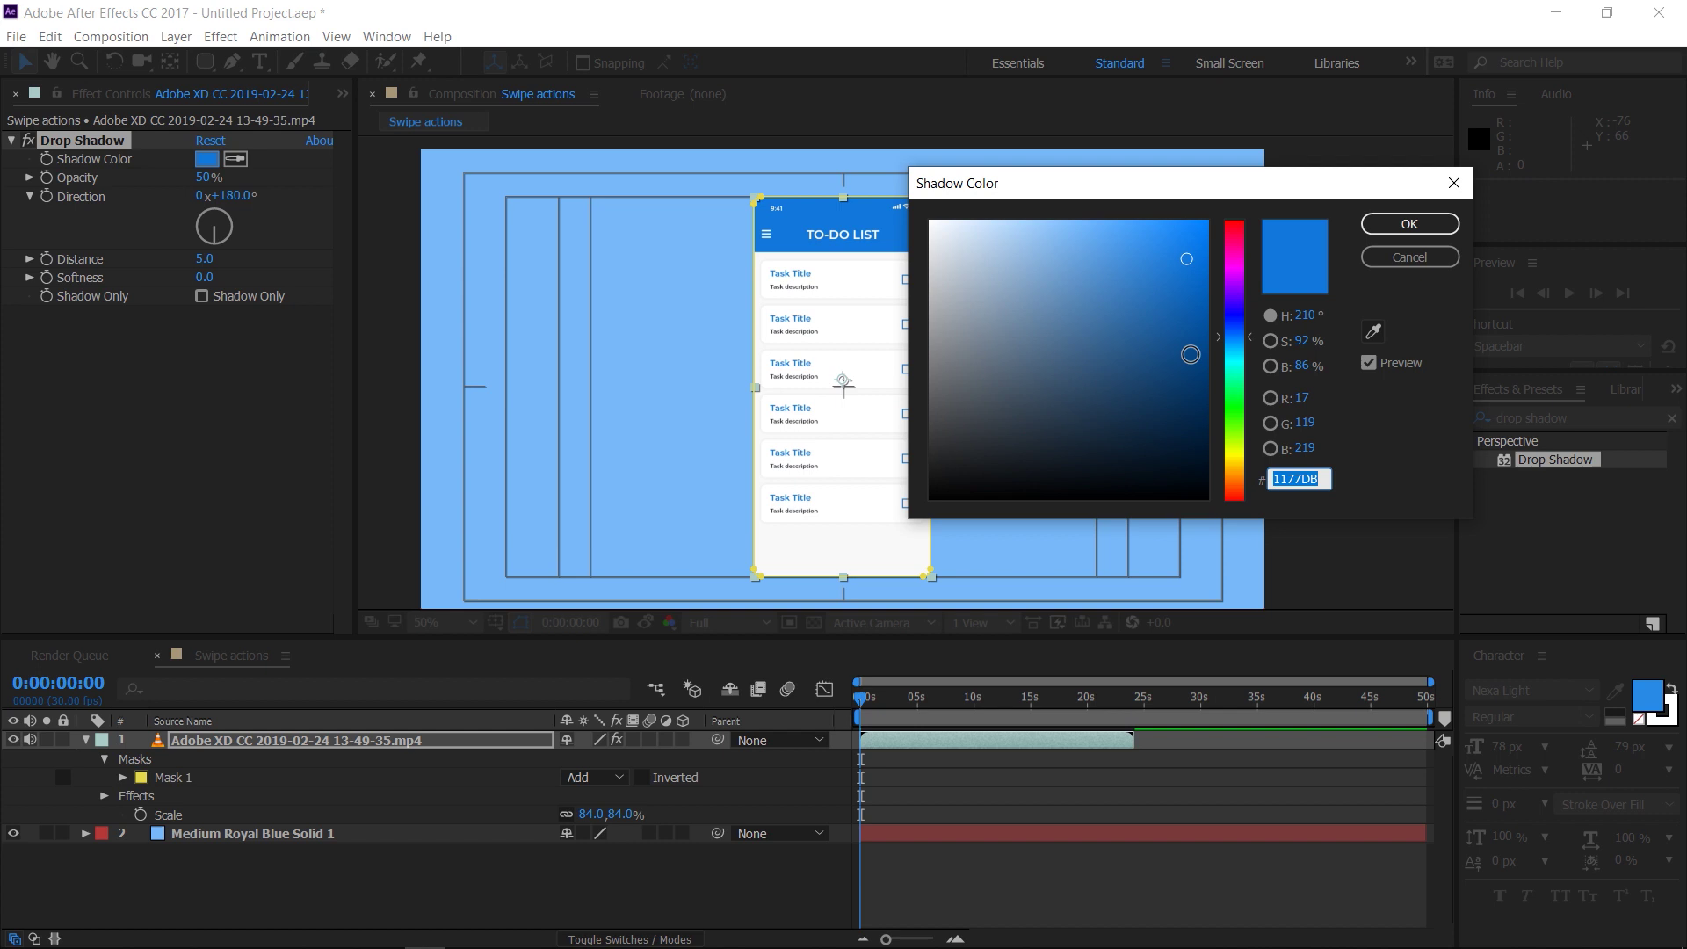
{"action": "left_click", "coordinate": [1190, 354]}
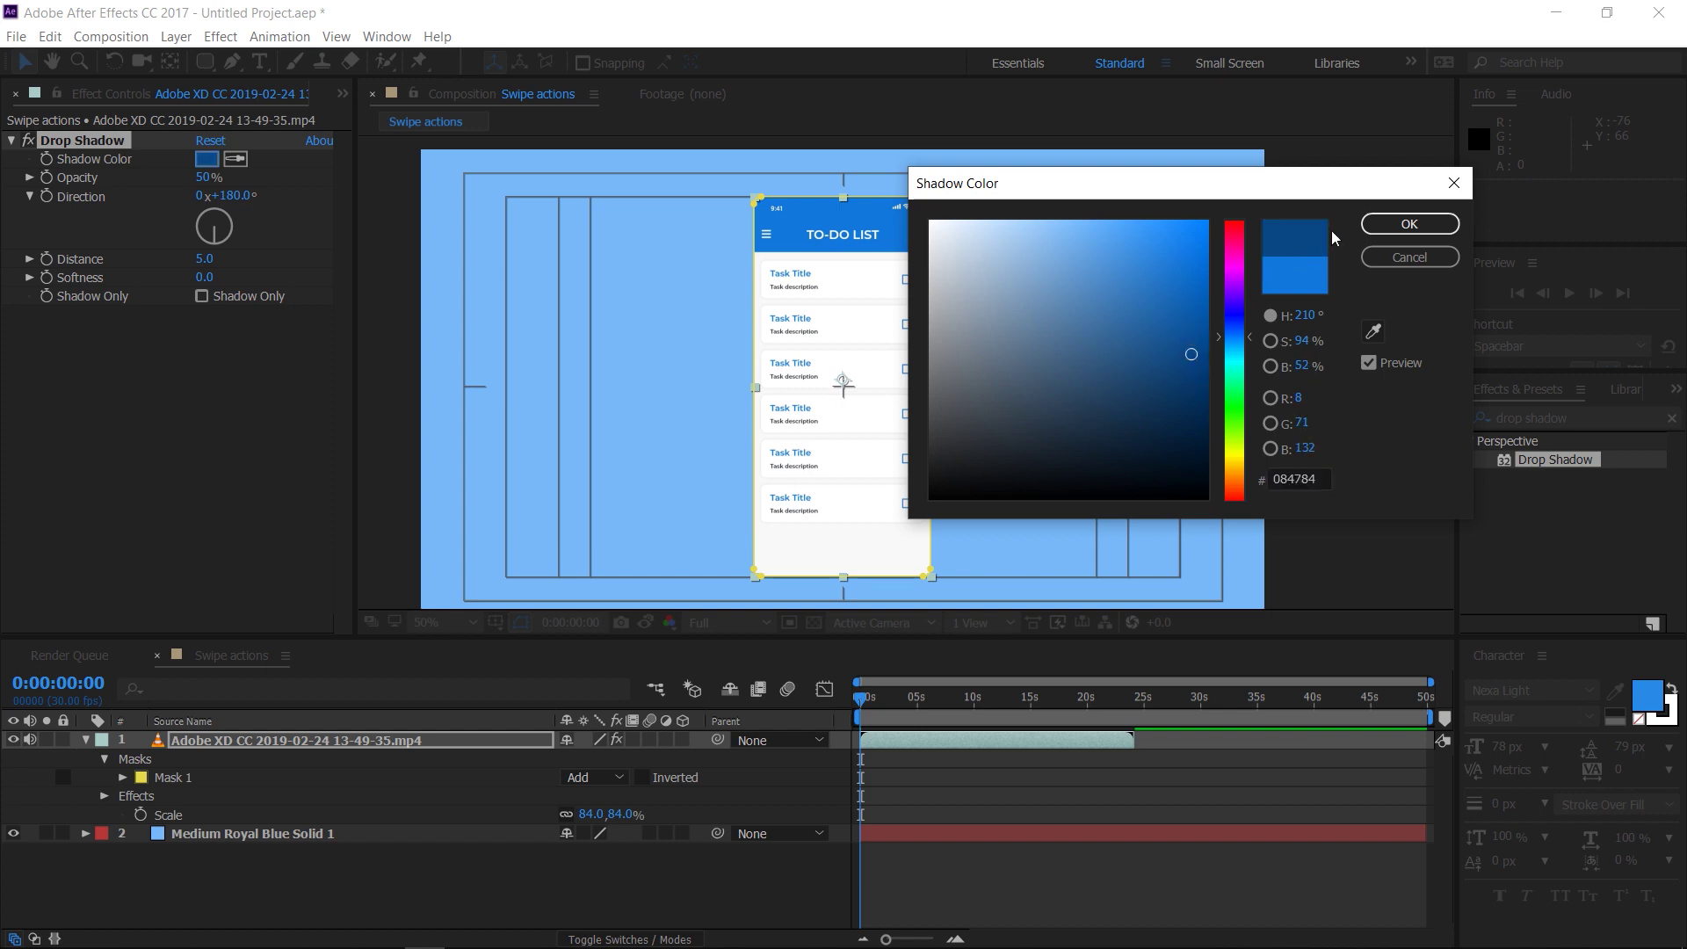
{"action": "left_click", "coordinate": [1406, 224]}
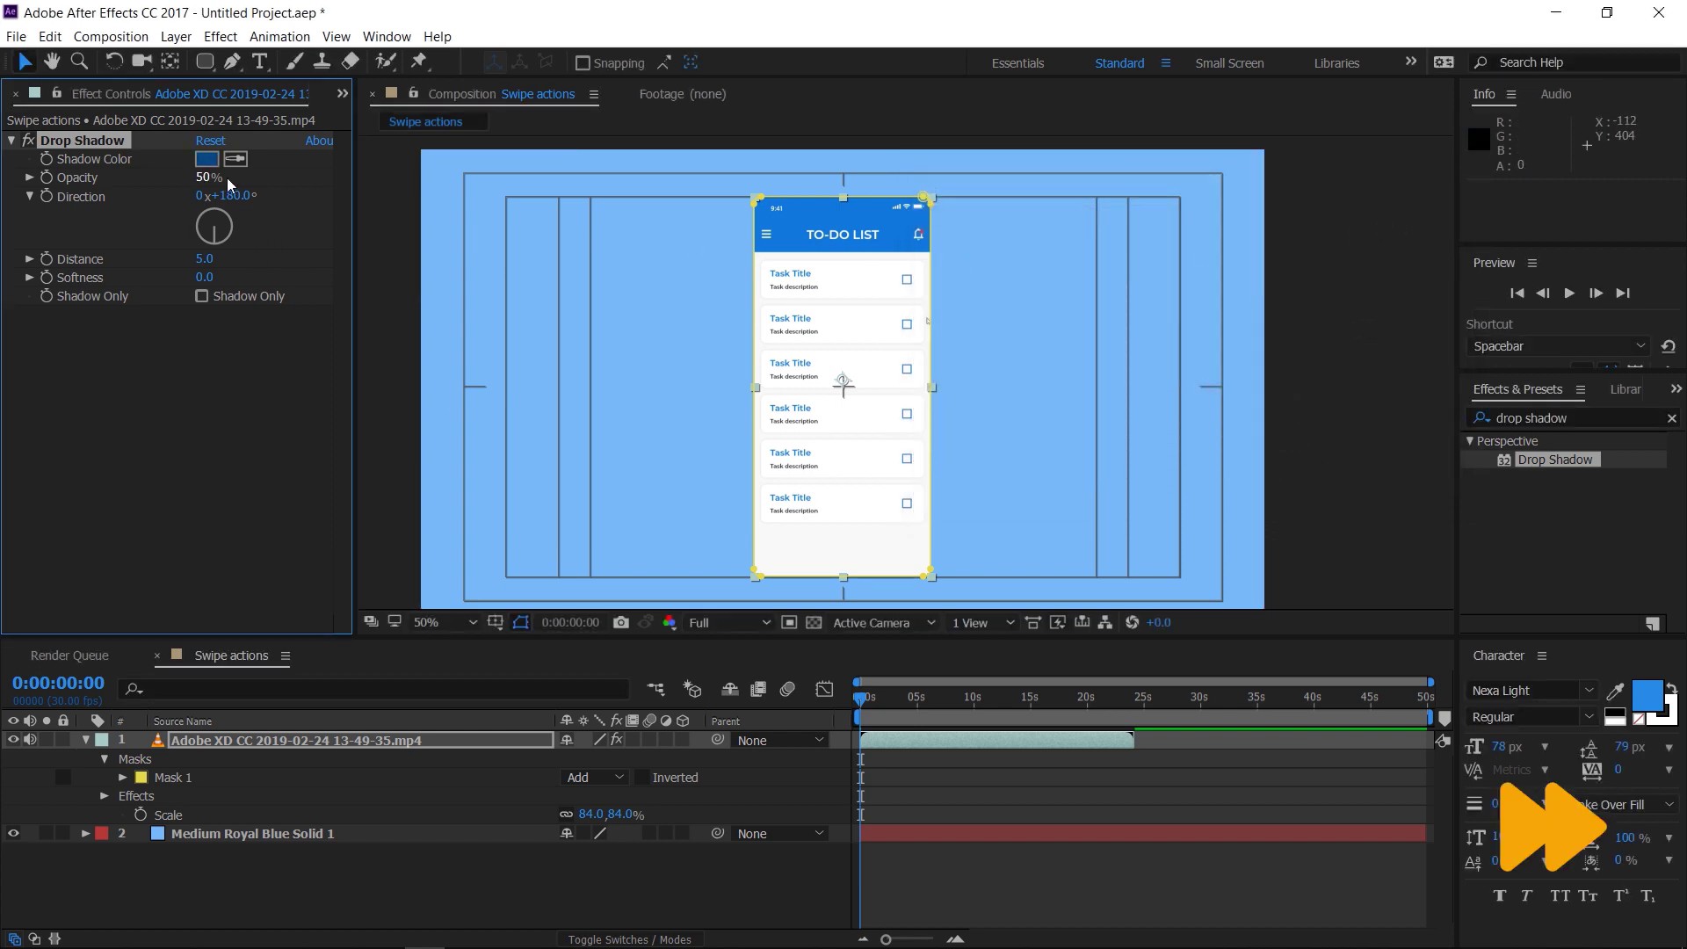
- Increase the shadow distance to 31 and darken the blue shadow color a little more
{"action": "left_click_drag", "start_coordinate": [203, 258], "coordinate": [203, 298]}
{"action": "scroll", "coordinate": [843, 588], "scroll_direction": "up", "scroll_amount": 3}
{"action": "left_click", "coordinate": [207, 159]}
{"action": "left_click", "coordinate": [1197, 412]}
{"action": "key", "text": "Return"}
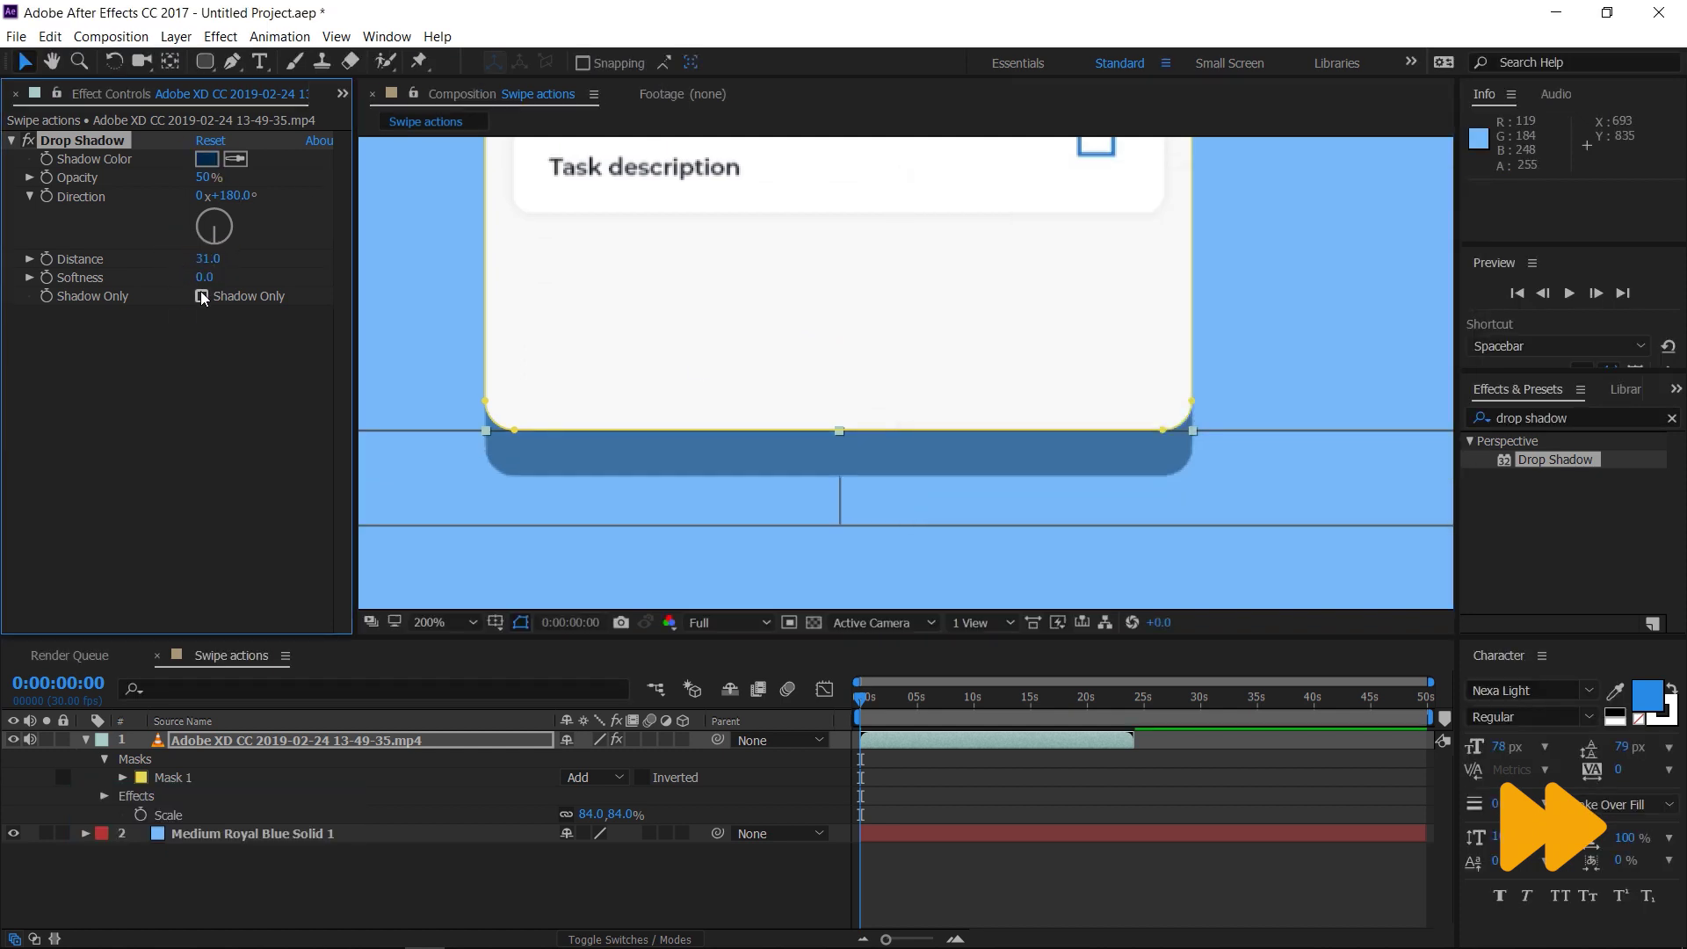
- Zoom back out to the whole phone and select the light blue background solid
{"action": "left_click", "coordinate": [312, 282]}
{"action": "scroll", "coordinate": [676, 566], "scroll_direction": "down", "scroll_amount": 4}
{"action": "left_click", "coordinate": [679, 566]}
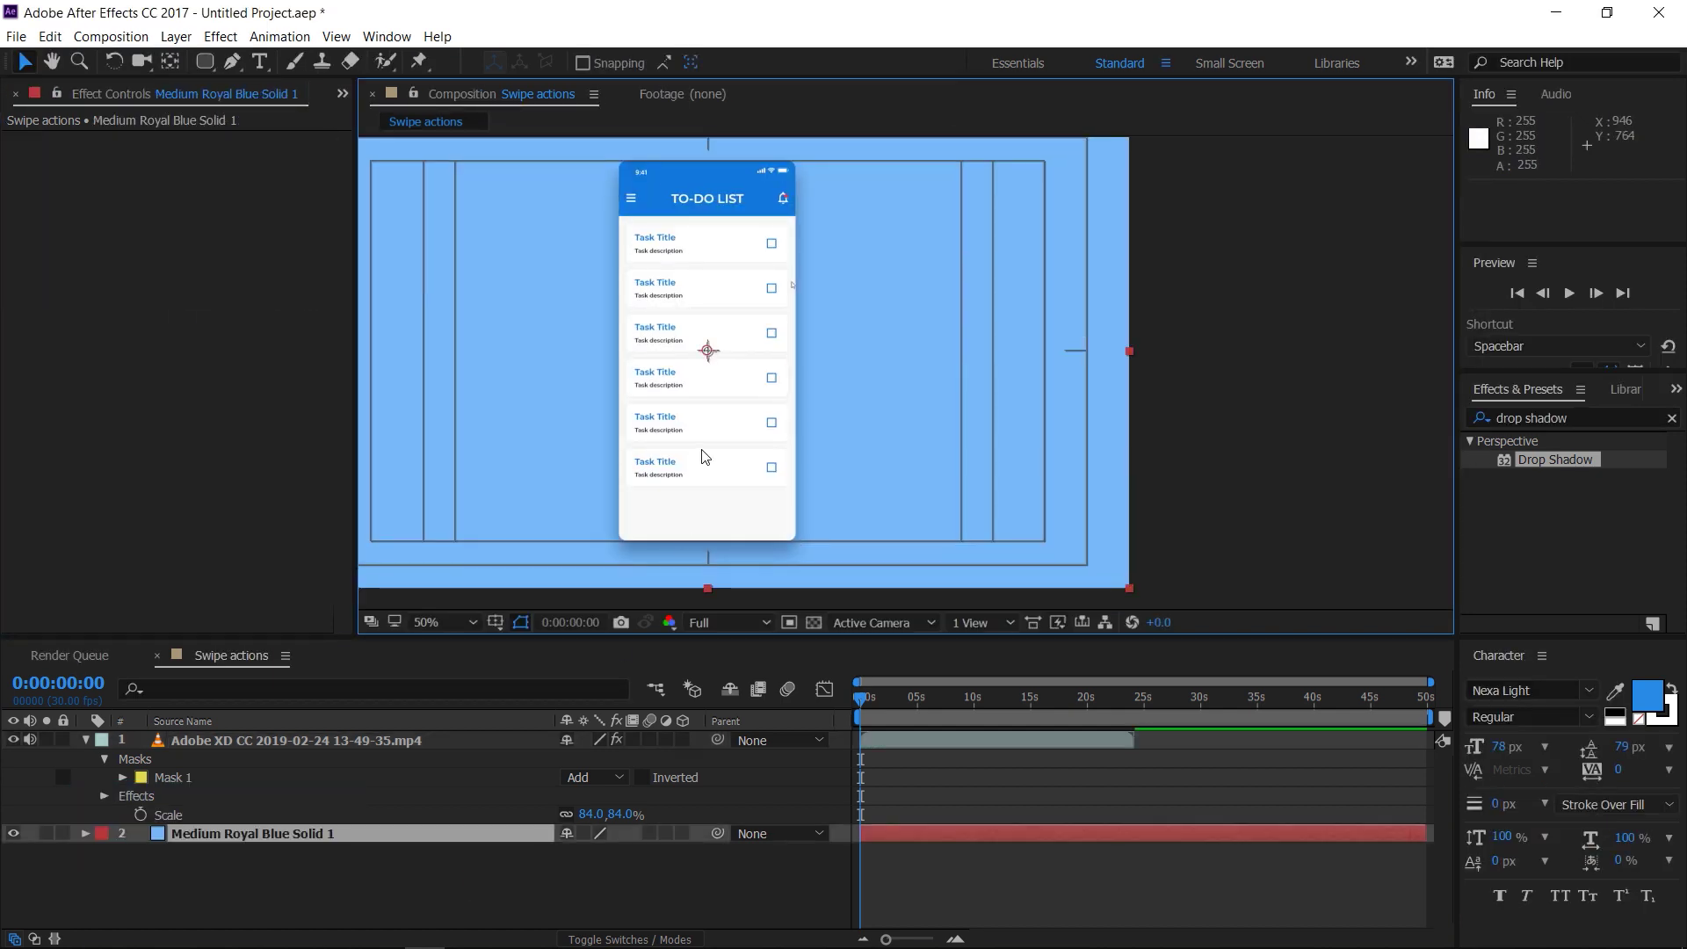
{"action": "scroll", "coordinate": [703, 456], "scroll_direction": "down", "scroll_amount": 2}
- Set the work area to run from 0:00:05:00 to 0:00:21:04
{"action": "left_click_drag", "start_coordinate": [883, 708], "coordinate": [966, 697]}
{"action": "scroll", "coordinate": [873, 702], "scroll_direction": "up", "scroll_amount": 3}
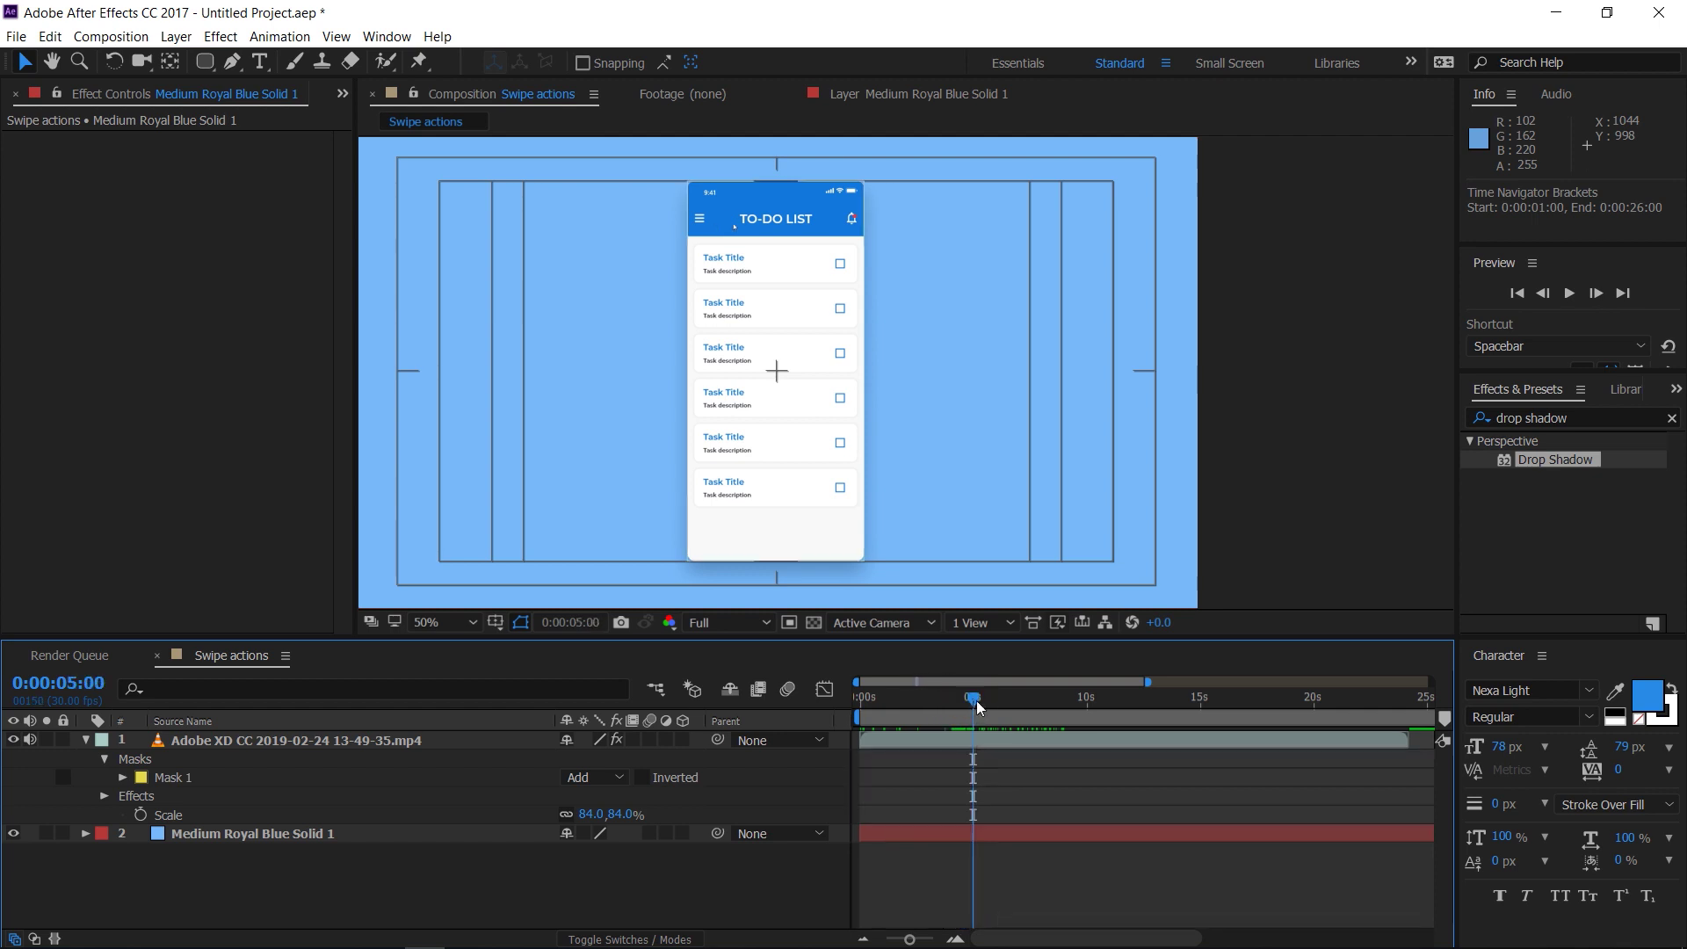
{"action": "key", "text": "b"}
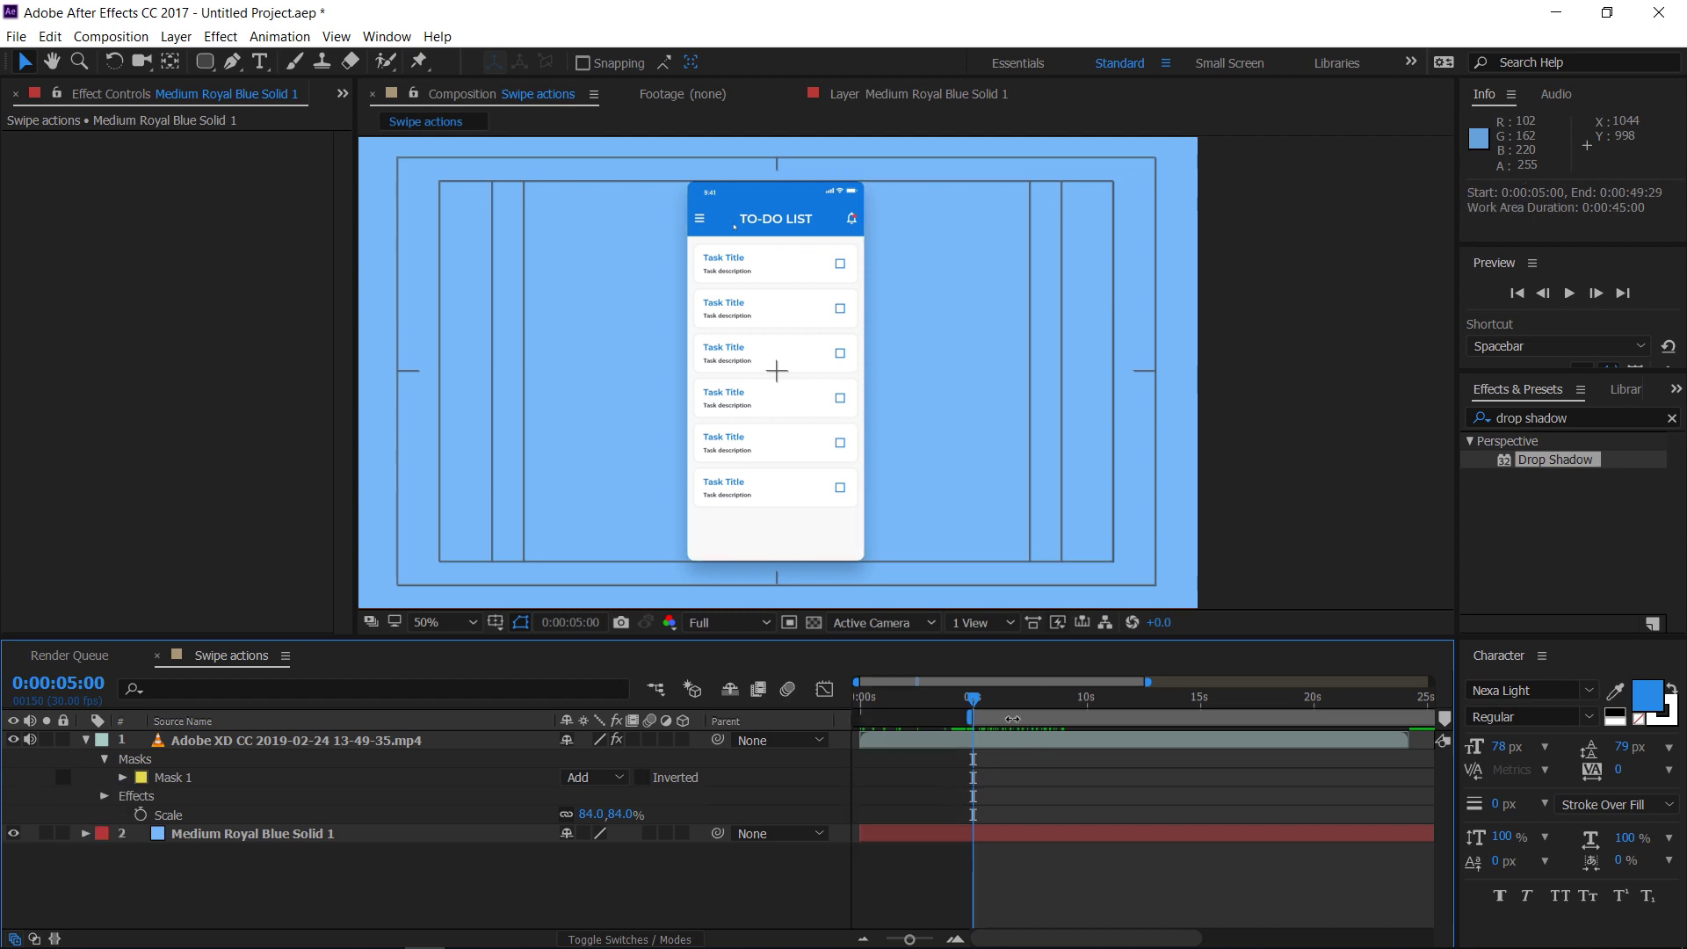
{"action": "left_click_drag", "start_coordinate": [973, 706], "coordinate": [1336, 711]}
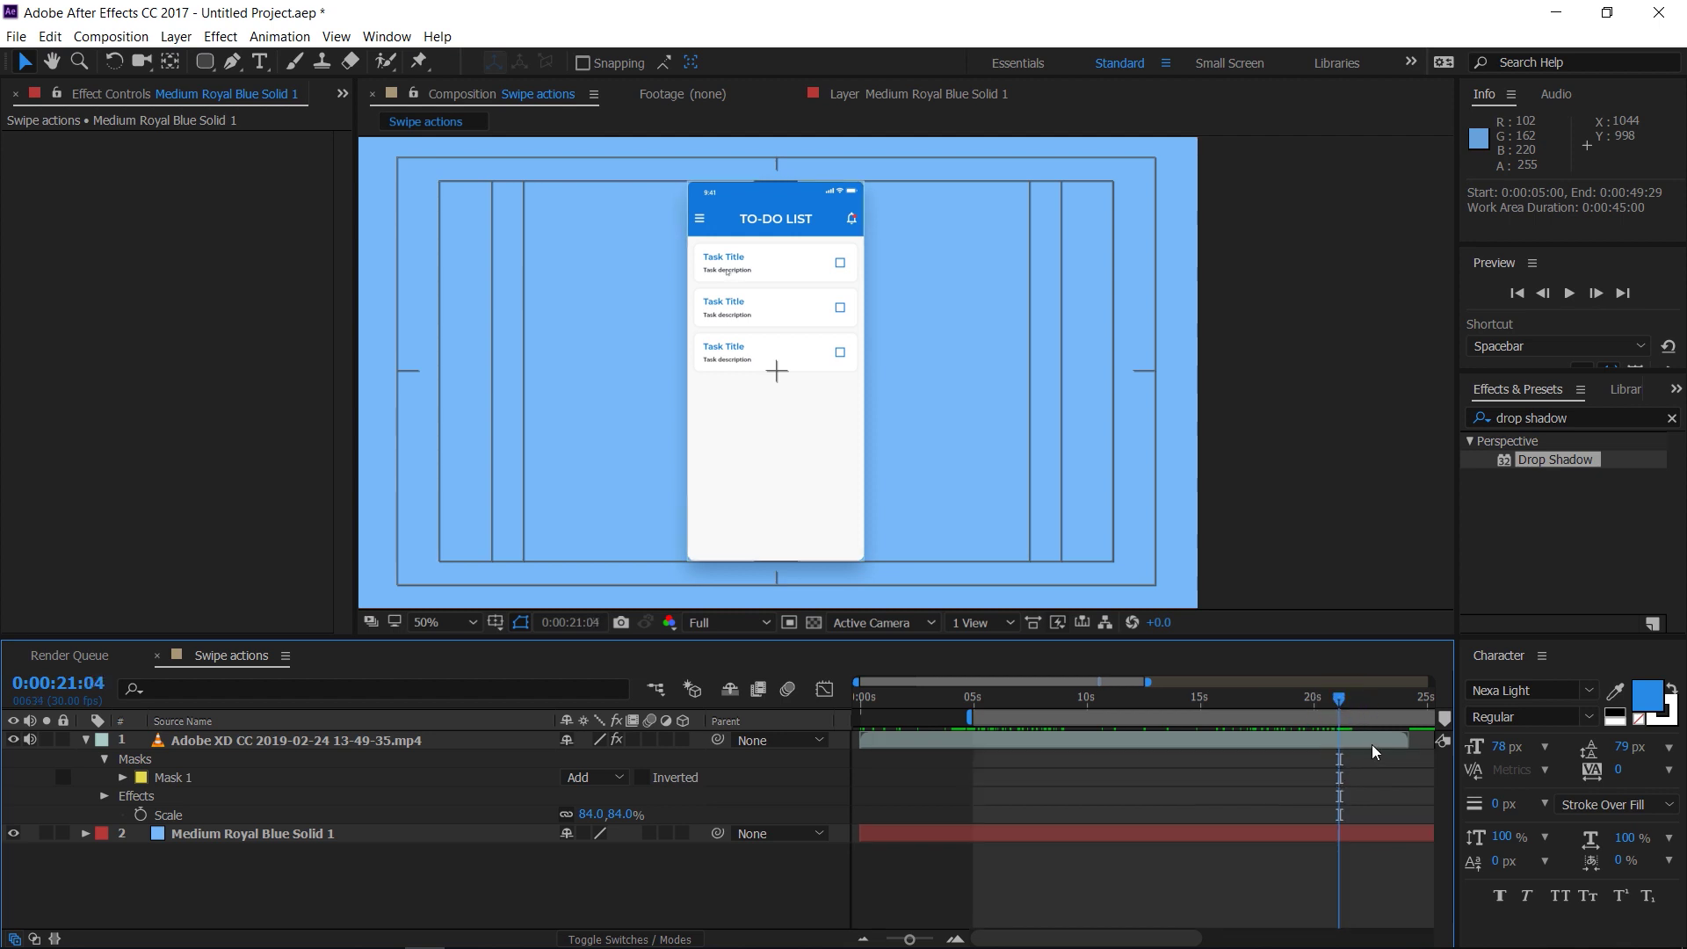
{"action": "key", "text": "n"}
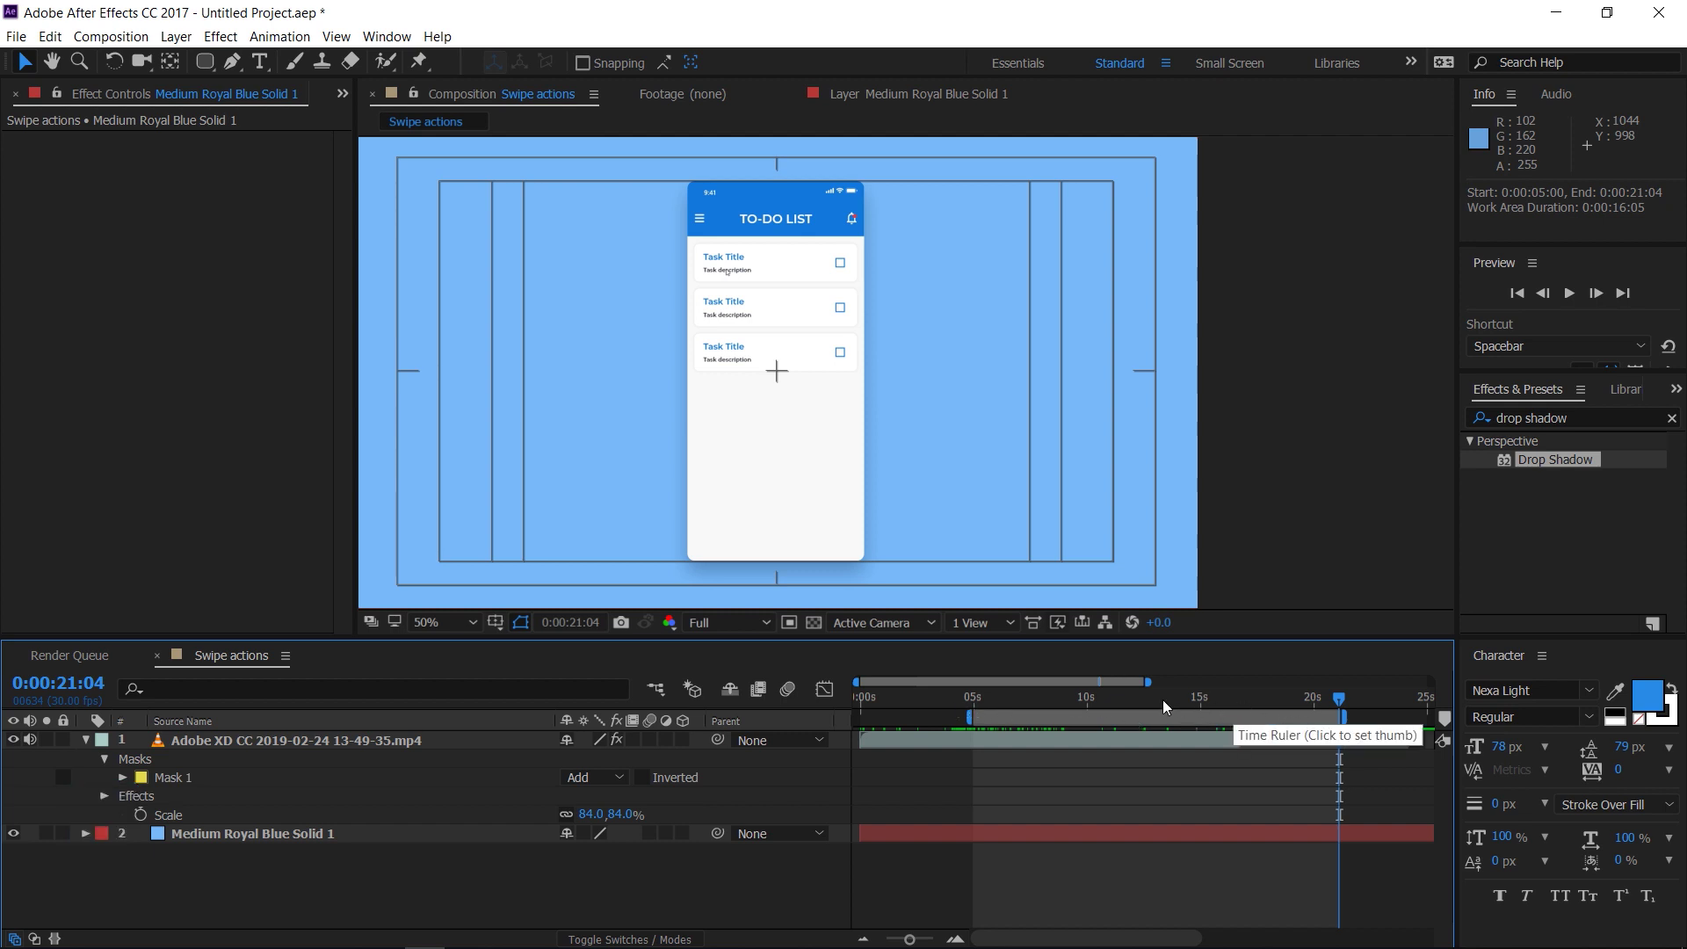
- Trim the Swipe actions composition to the work area and return to its start
{"action": "right_click", "coordinate": [1169, 721]}
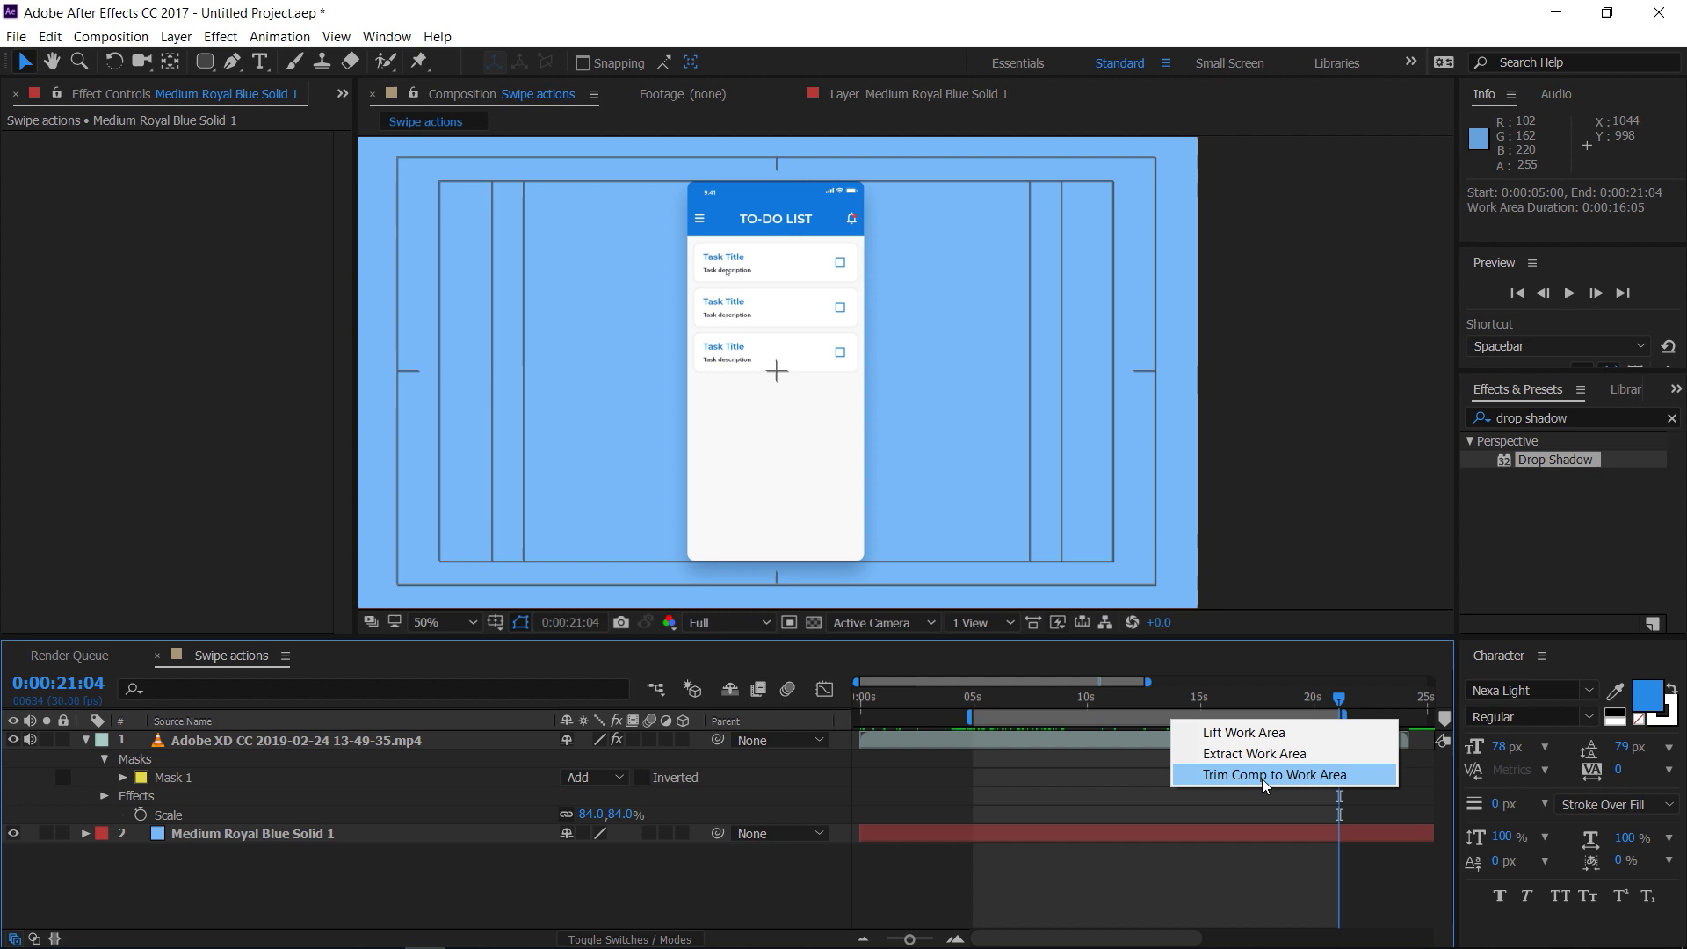
{"action": "left_click", "coordinate": [1294, 776]}
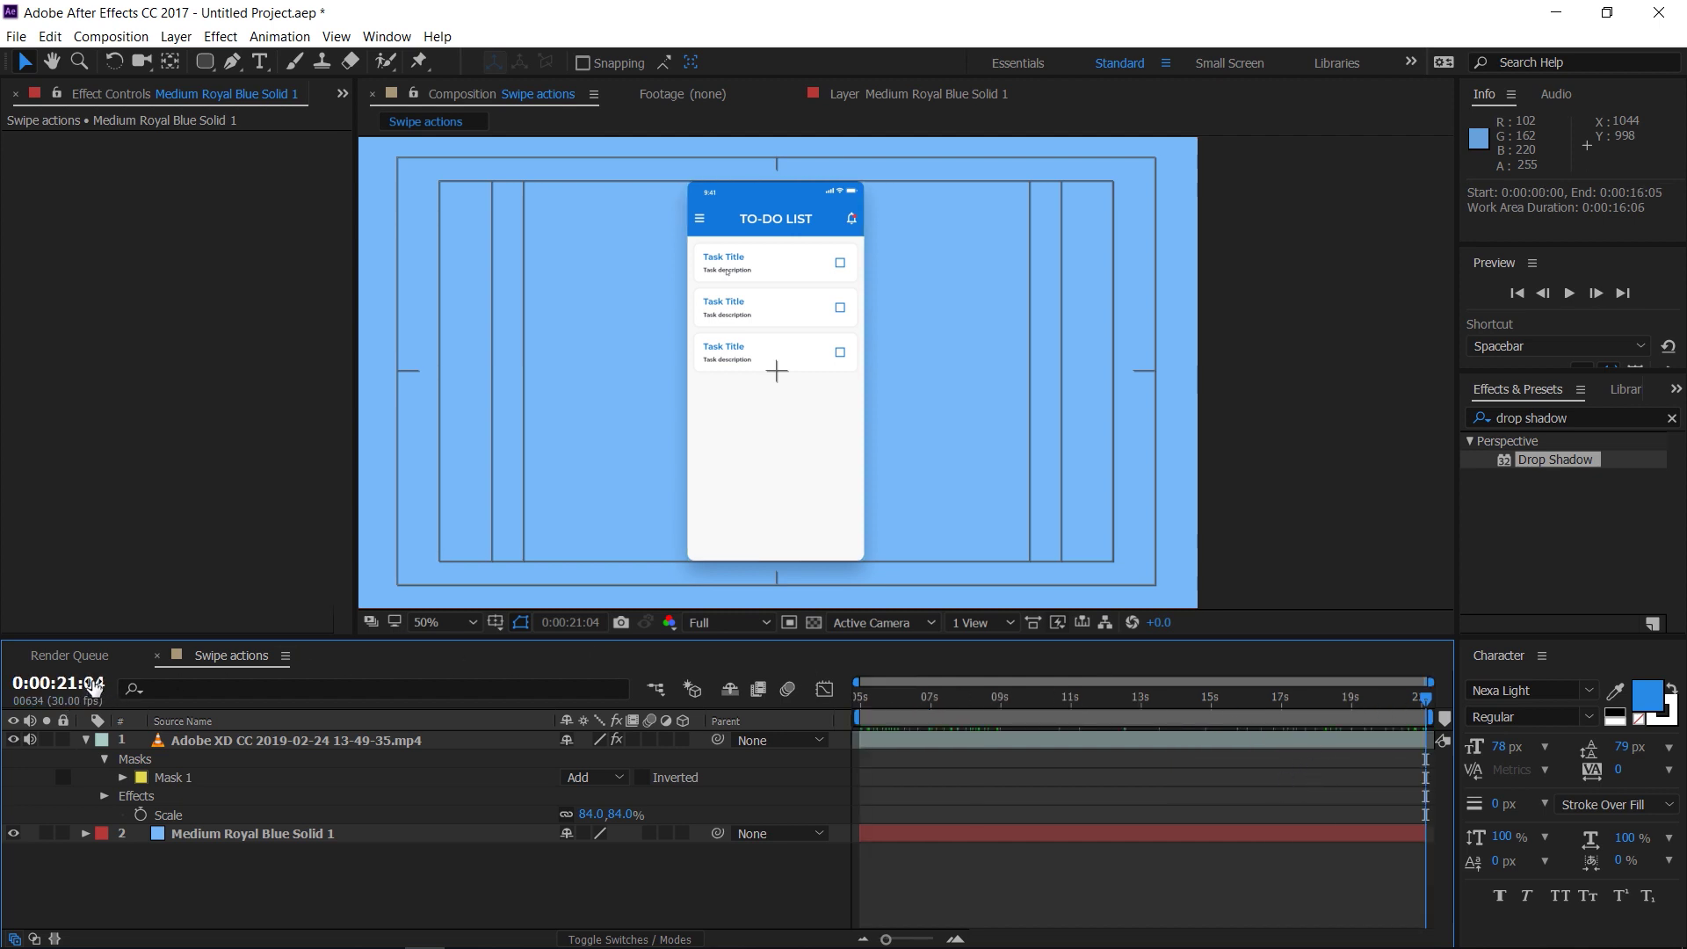
{"action": "mouse_move", "coordinate": [1416, 700]}
{"action": "left_mouse_down"}
{"action": "mouse_move", "coordinate": [850, 700]}
{"action": "mouse_move", "coordinate": [1441, 708]}
{"action": "left_mouse_up"}
- Show layer names and add the Swipe actions composition to the Render Queue
{"action": "left_click", "coordinate": [183, 720]}
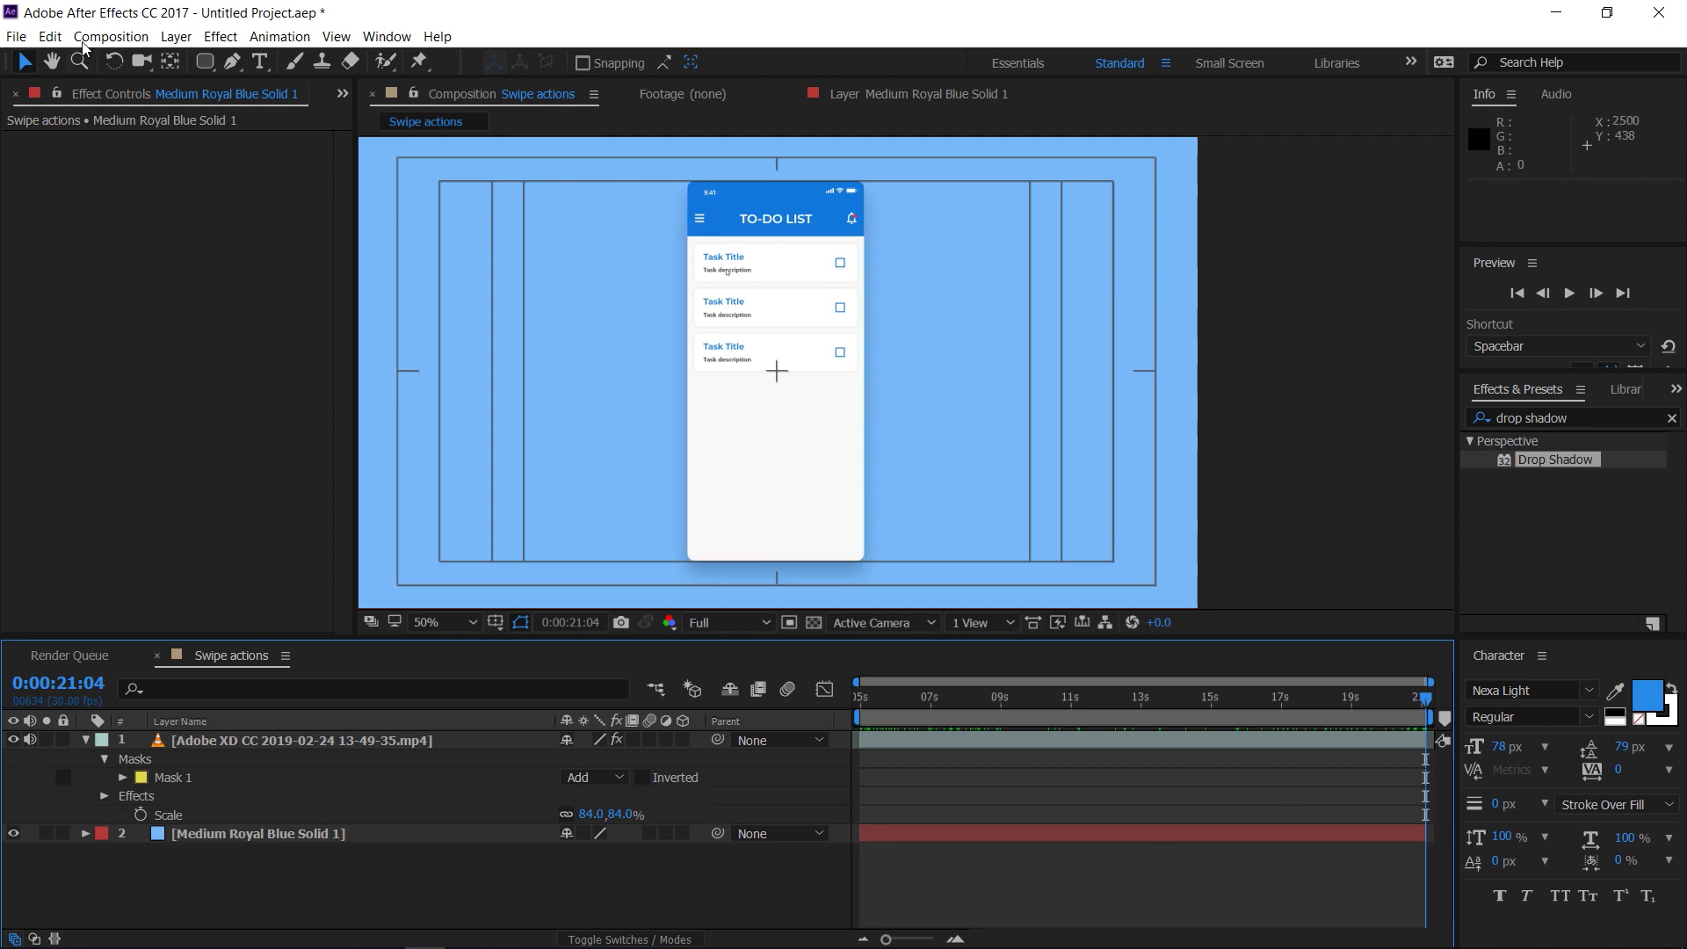
{"action": "left_click", "coordinate": [120, 38]}
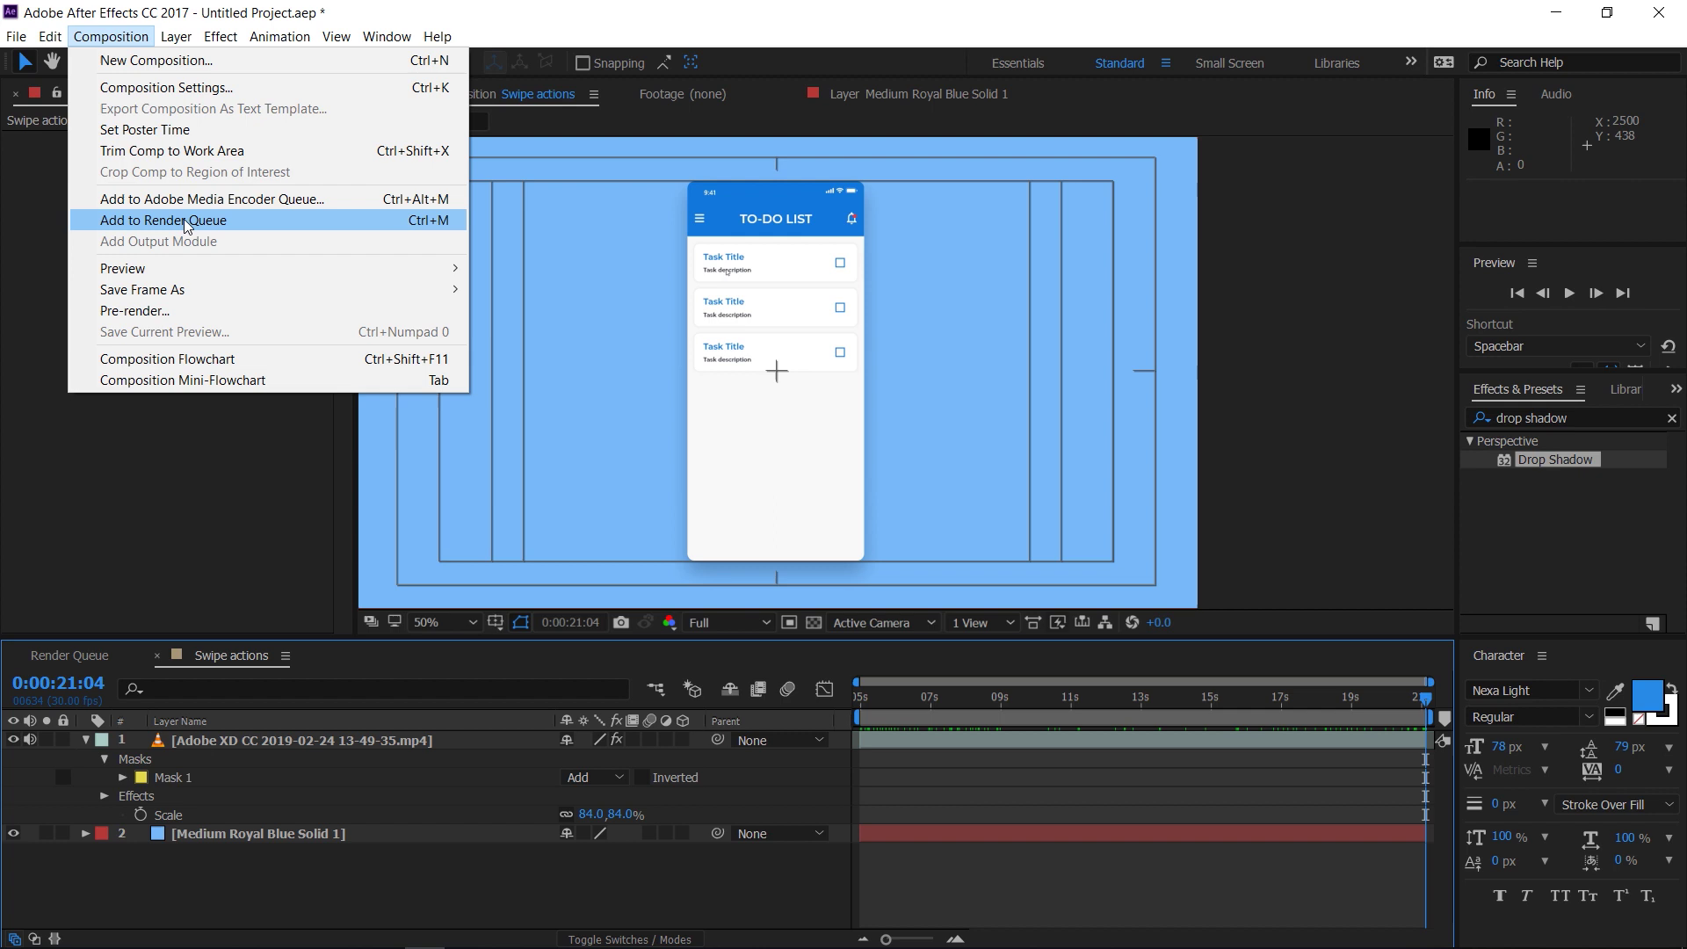
{"action": "left_click", "coordinate": [407, 223]}
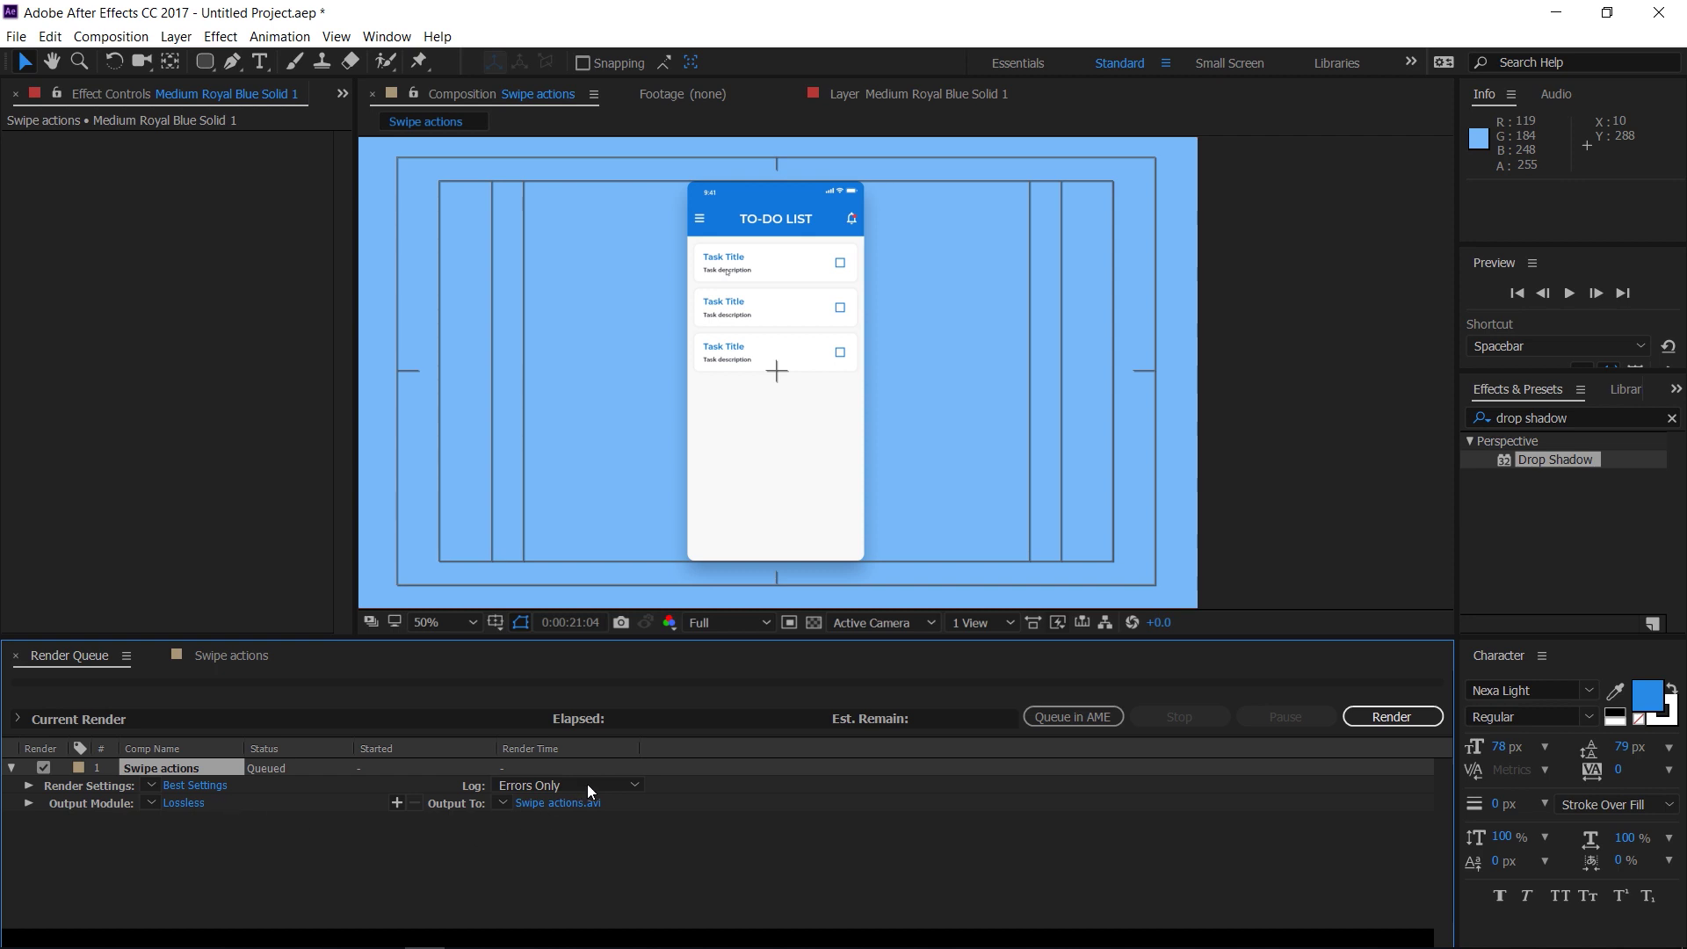
- Set the output module to QuickTime with the H.264 codec at quality 90
{"action": "left_click", "coordinate": [182, 804]}
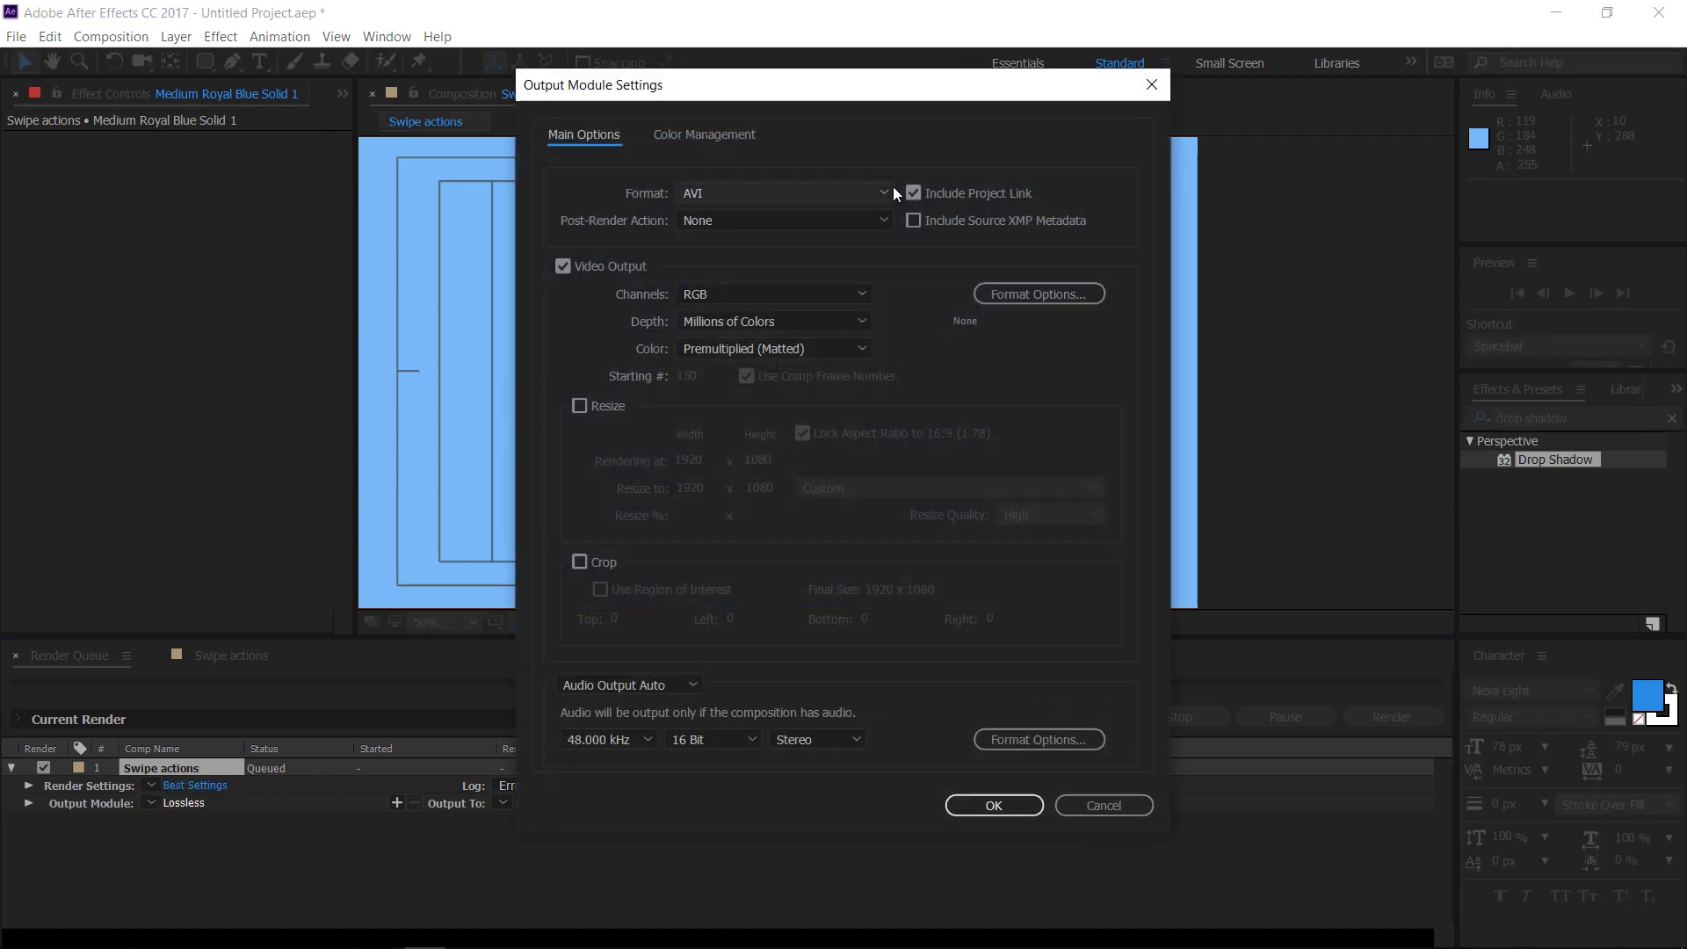
{"action": "left_click", "coordinate": [893, 190]}
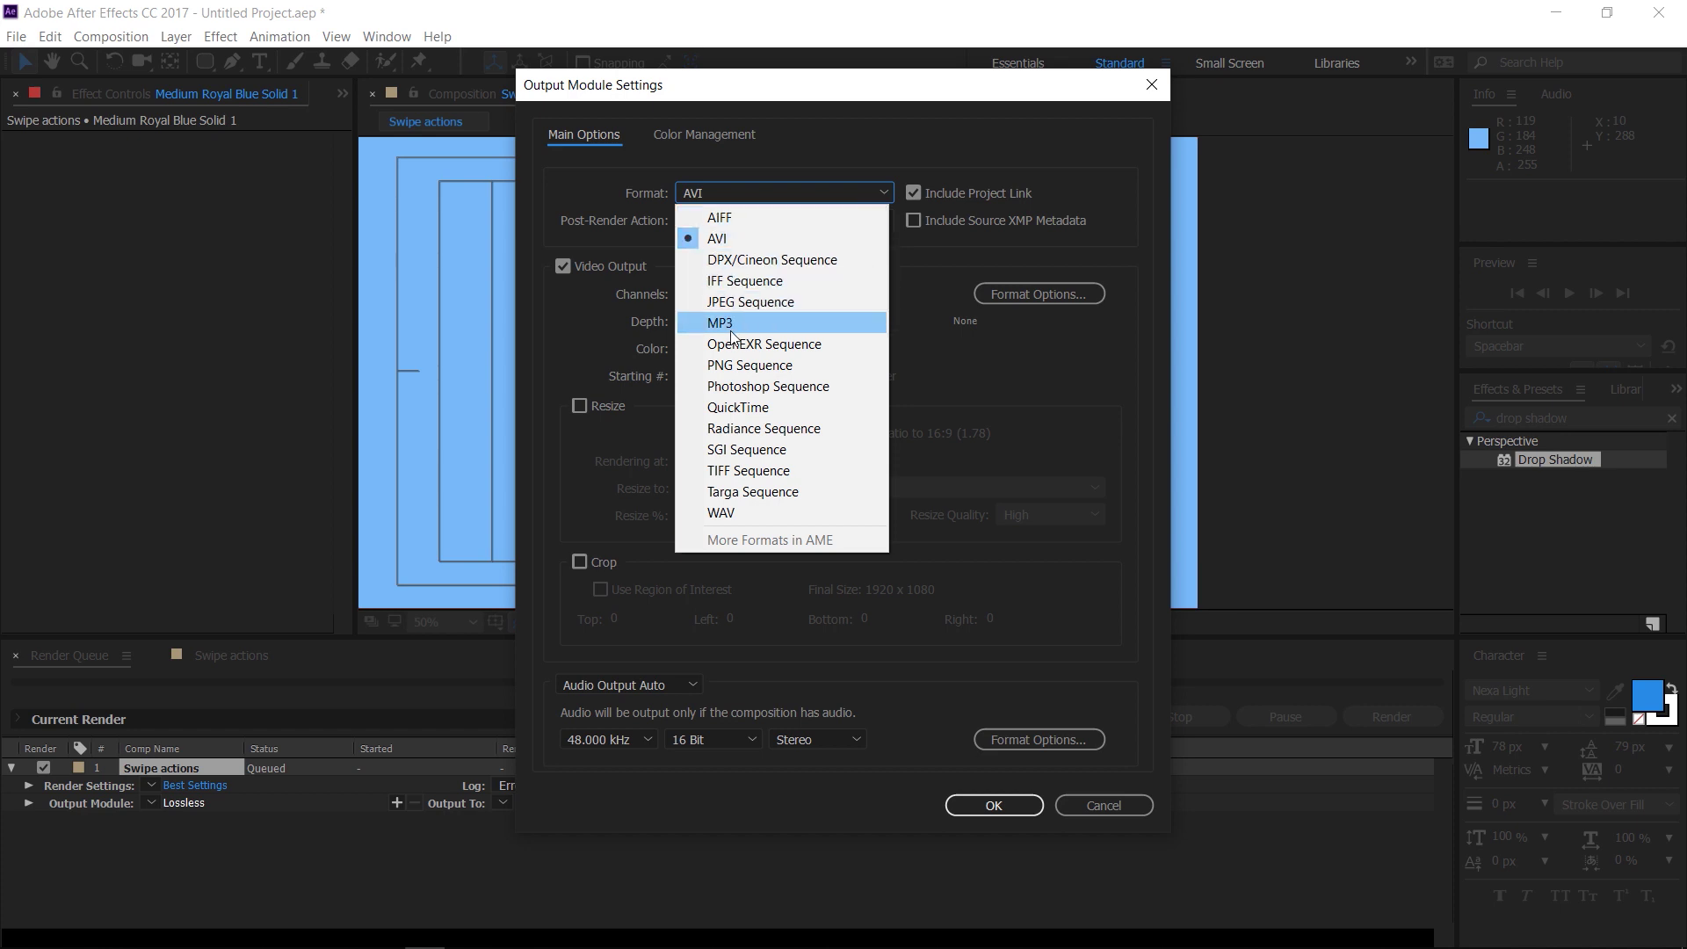
{"action": "left_click", "coordinate": [740, 406]}
{"action": "left_click", "coordinate": [1077, 295]}
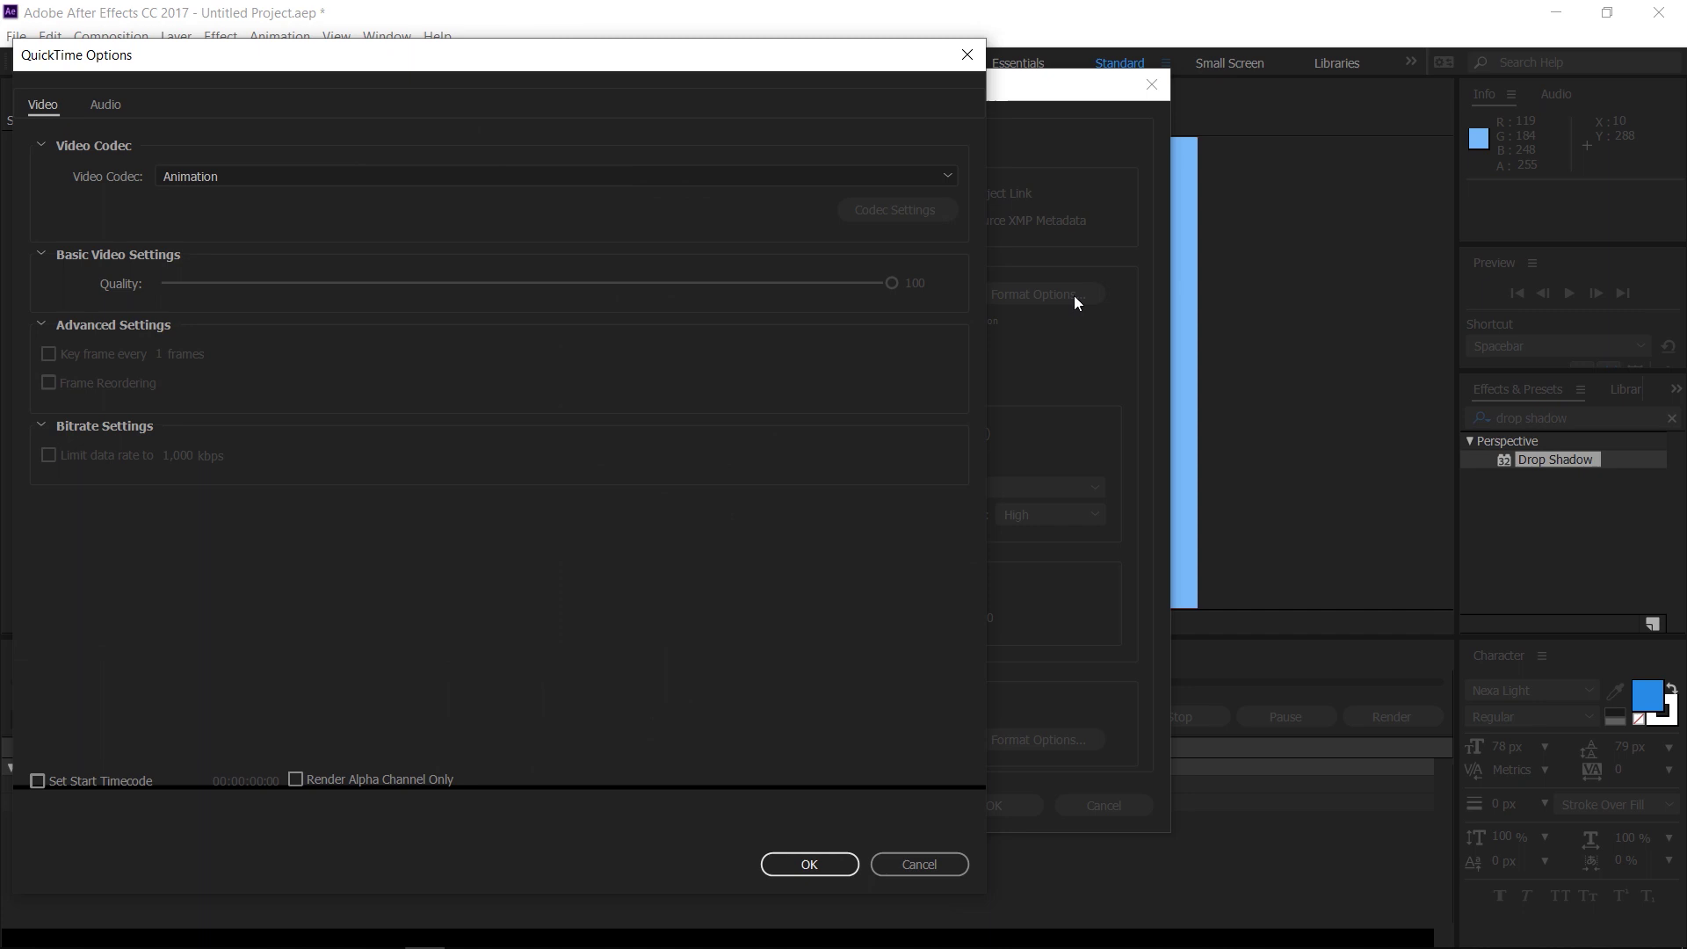
{"action": "left_click", "coordinate": [397, 179]}
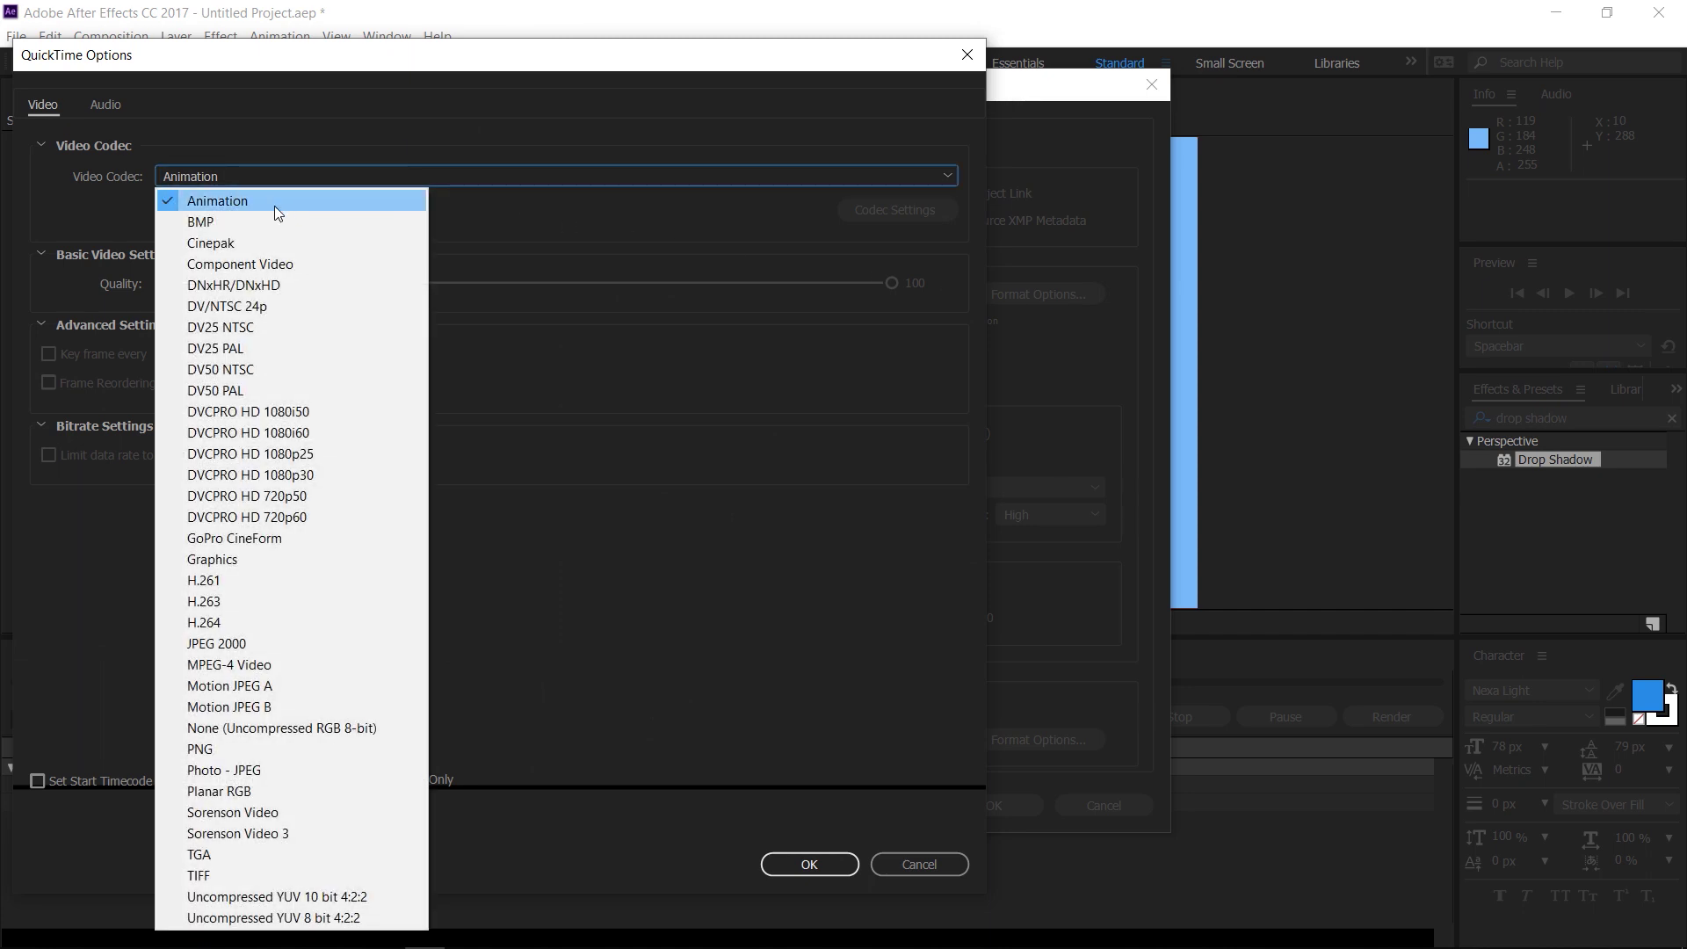
{"action": "left_click", "coordinate": [230, 624]}
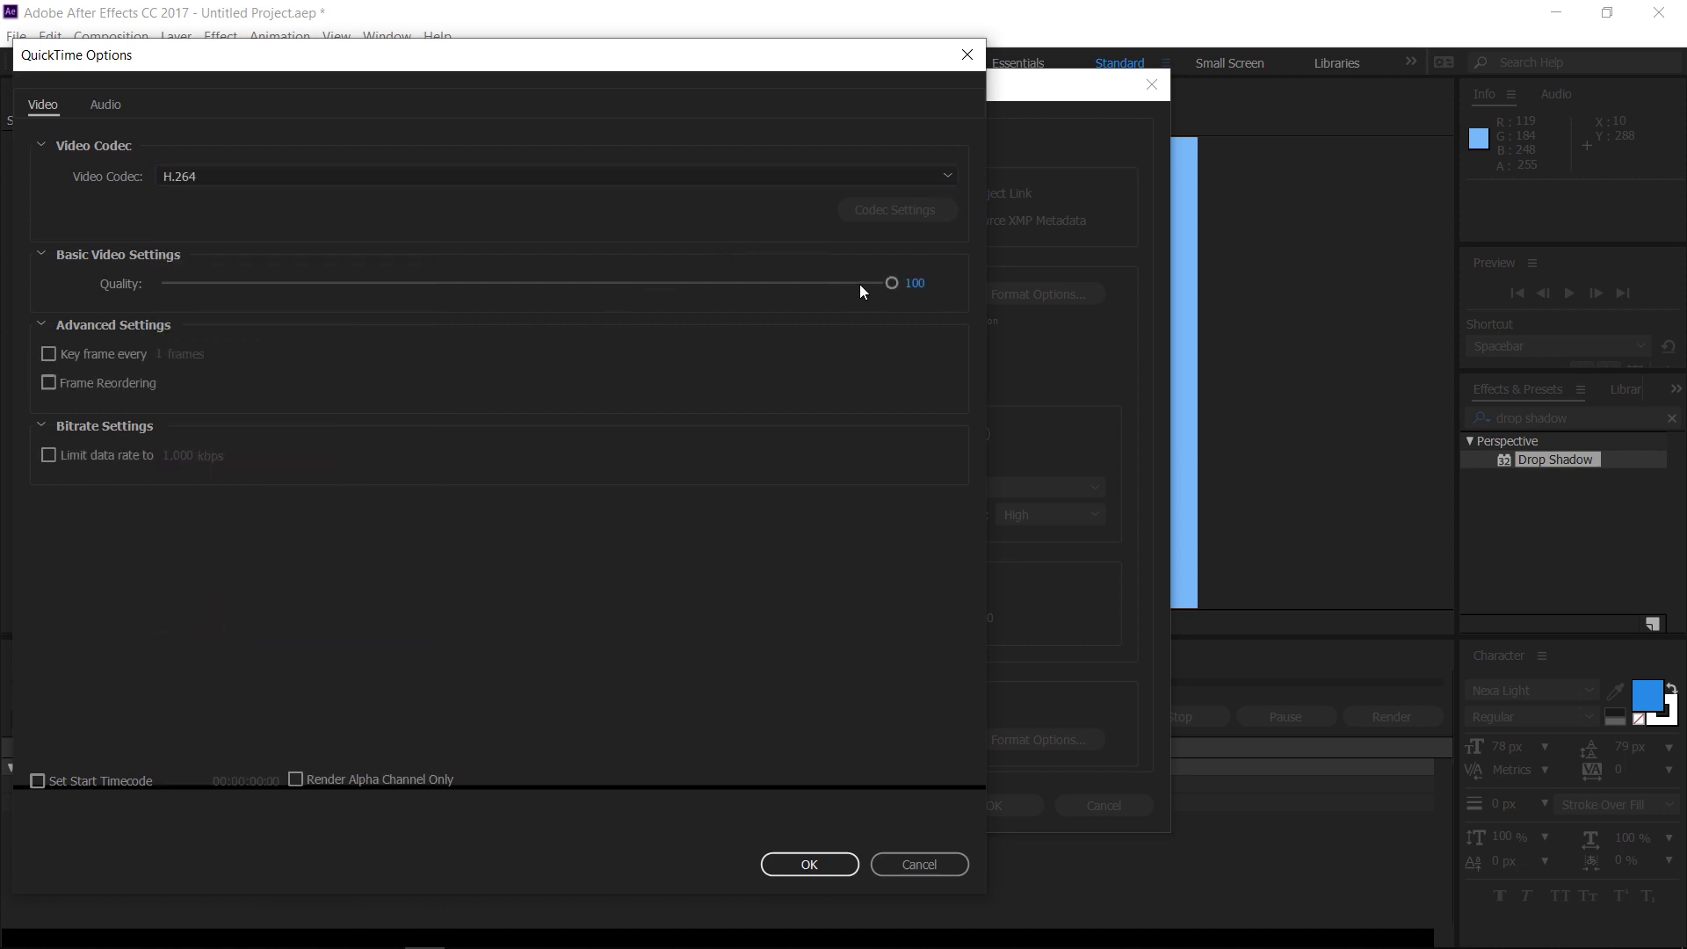
{"action": "left_click", "coordinate": [806, 283]}
{"action": "left_click", "coordinate": [826, 863]}
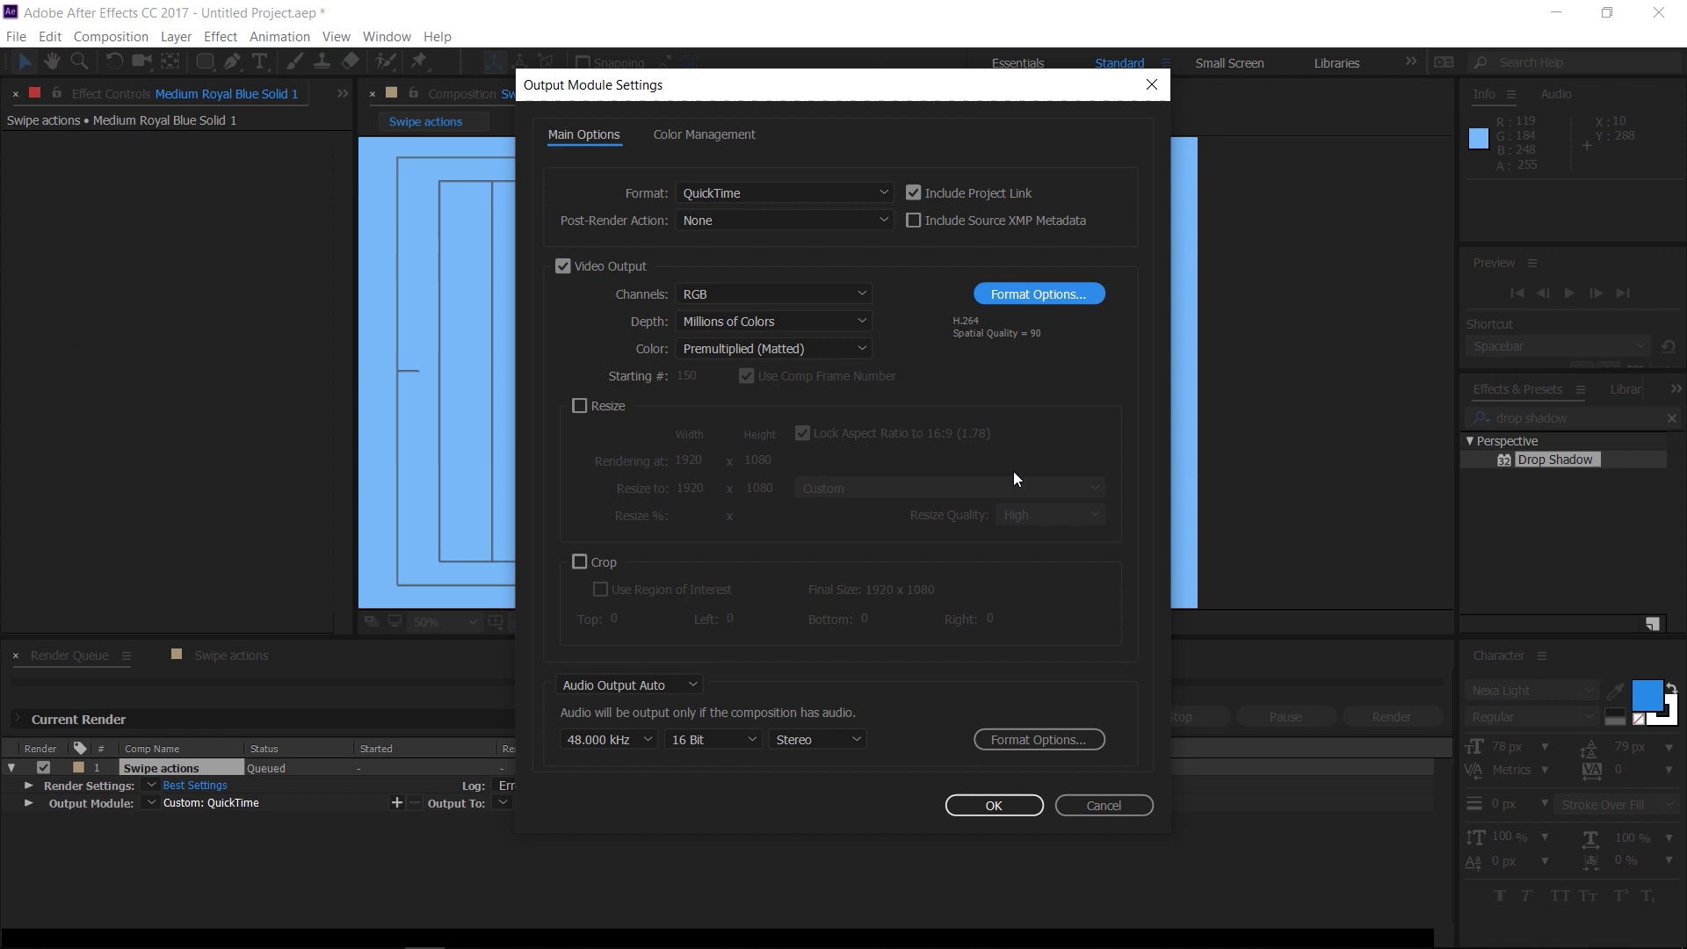
{"action": "left_click", "coordinate": [993, 806]}
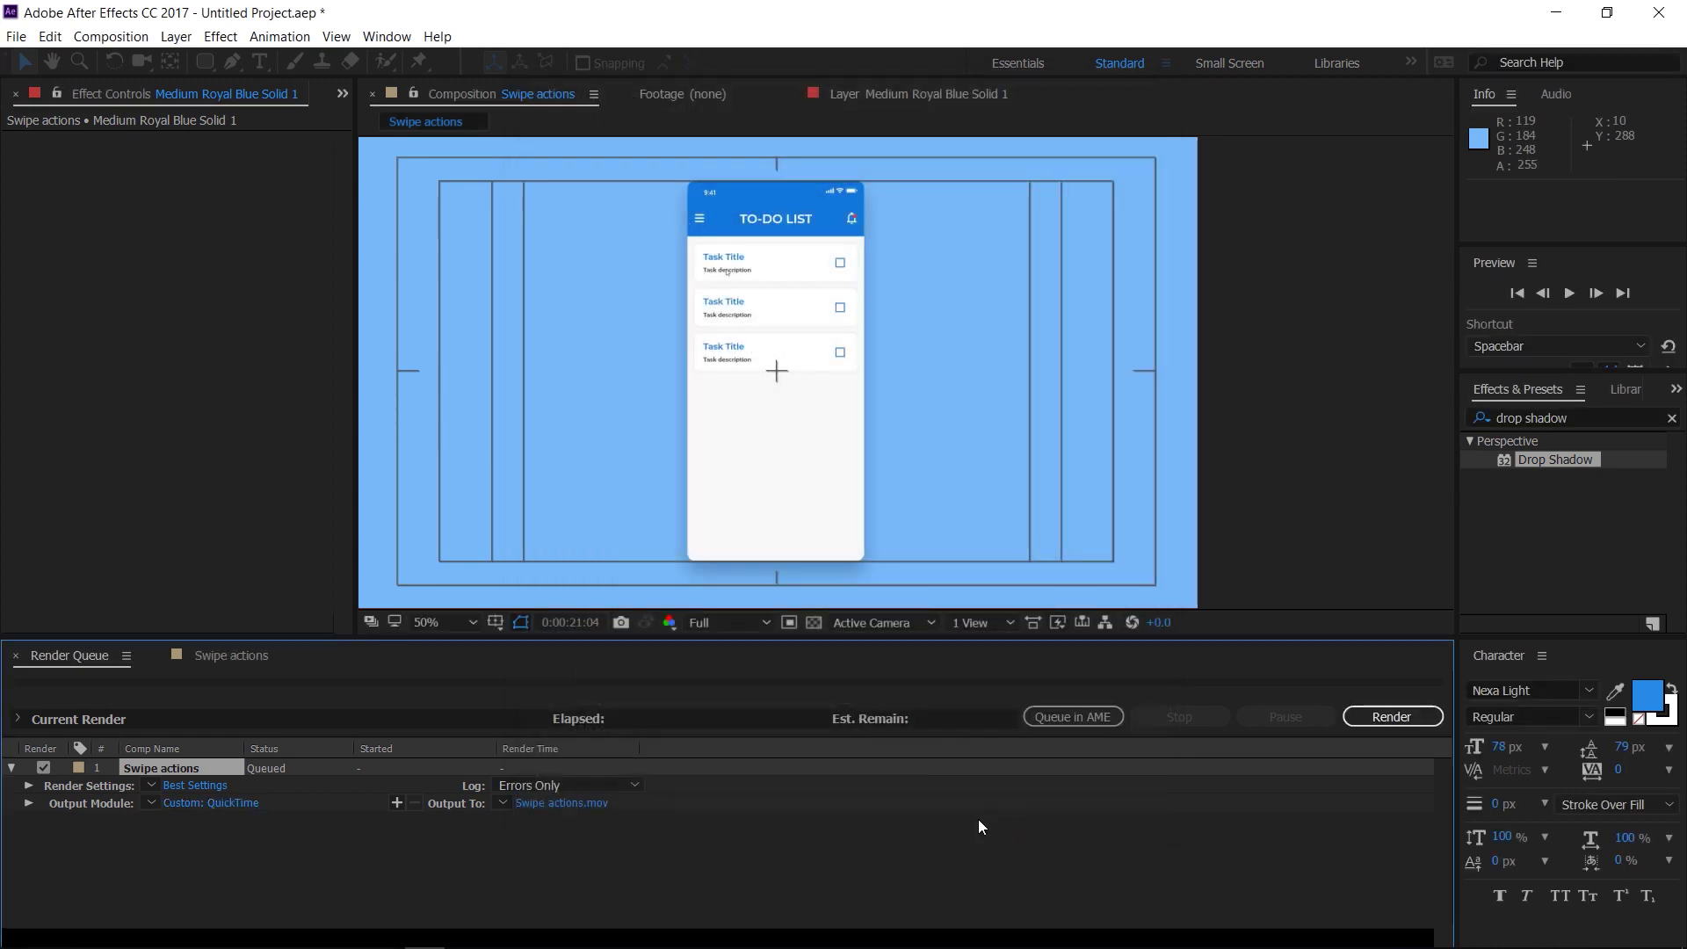
- Save the output as Swipe actions.mov and start rendering it
{"action": "left_click", "coordinate": [589, 803]}
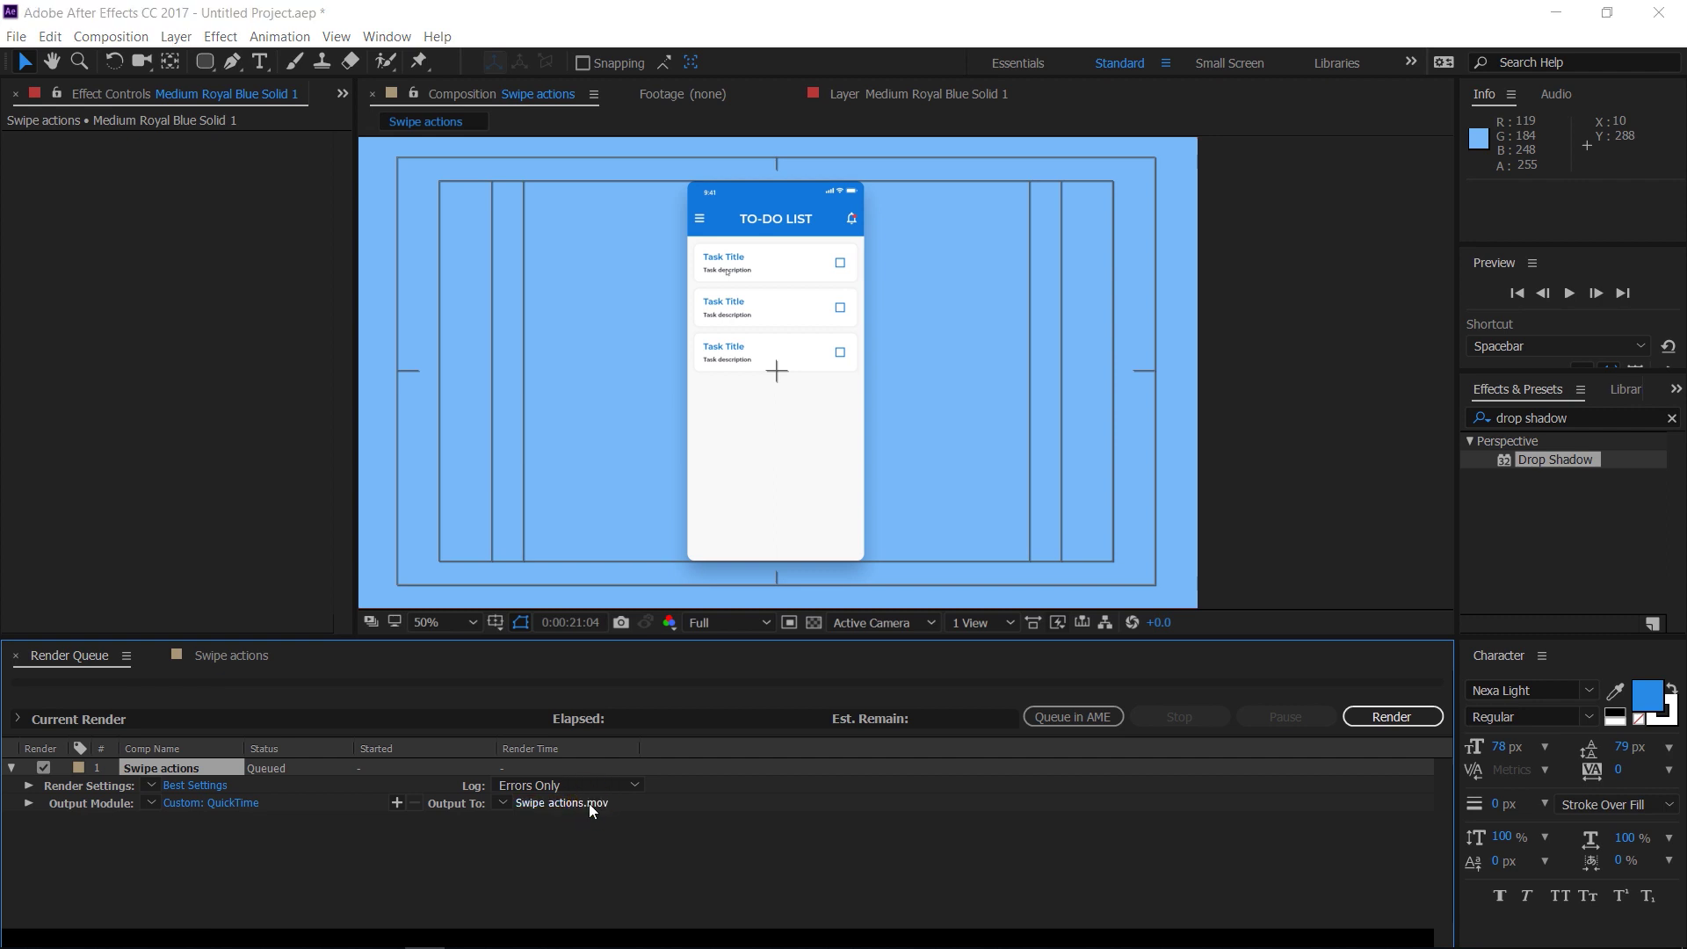
{"action": "left_click", "coordinate": [646, 601]}
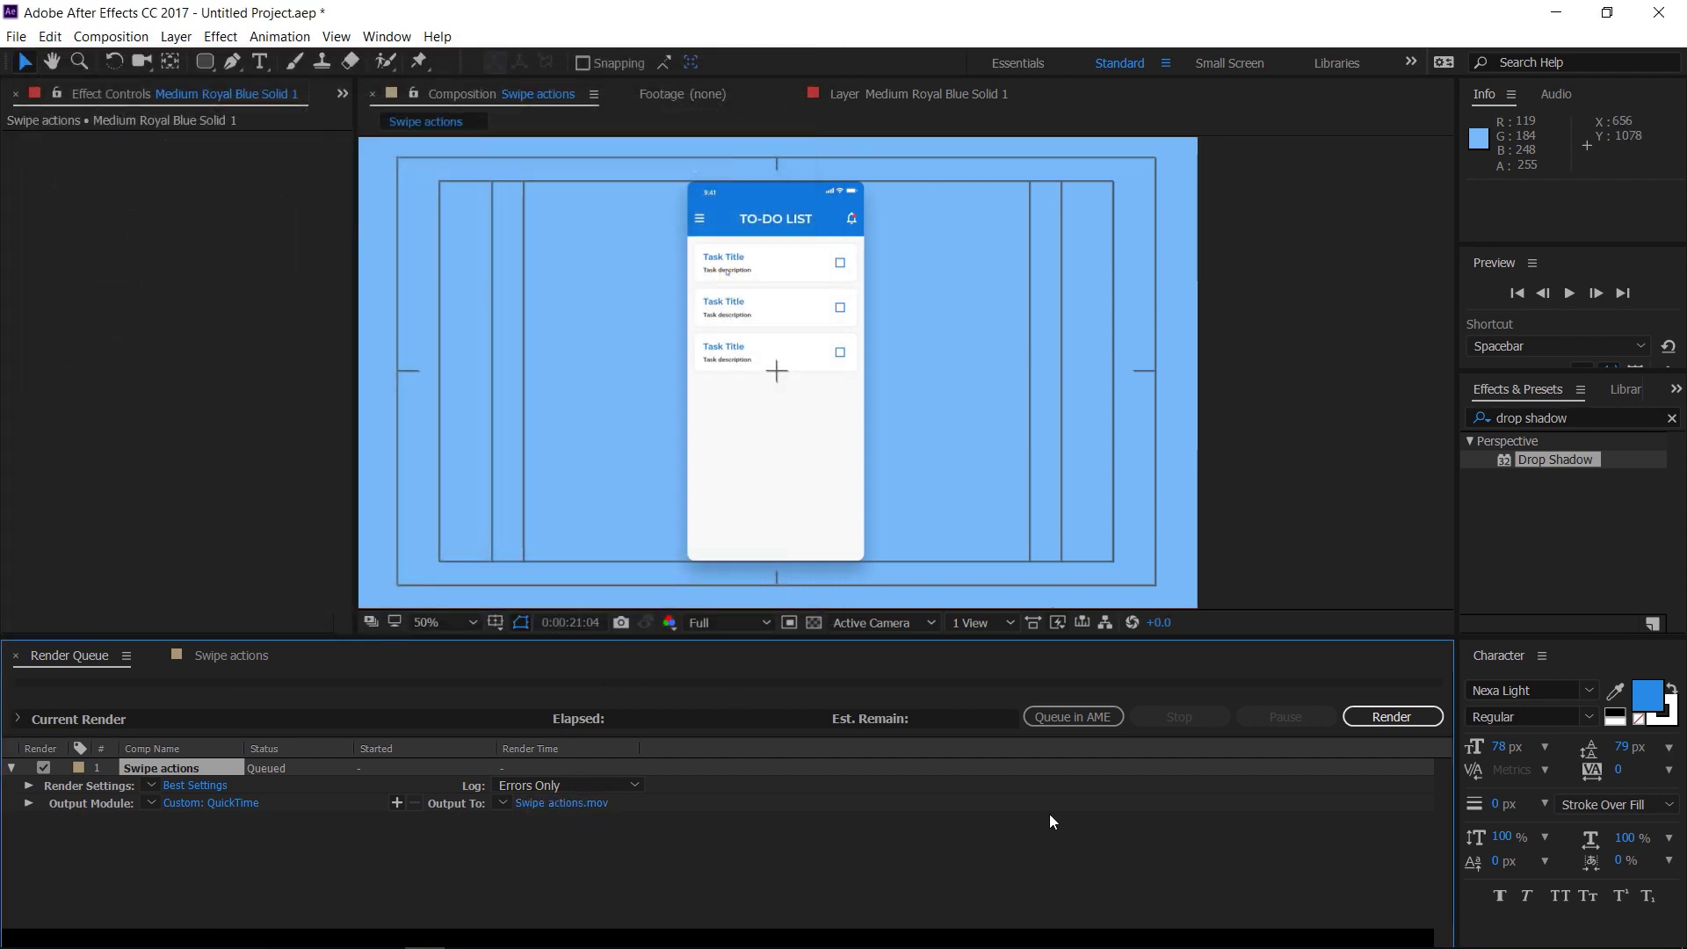
{"action": "left_click", "coordinate": [1395, 717]}
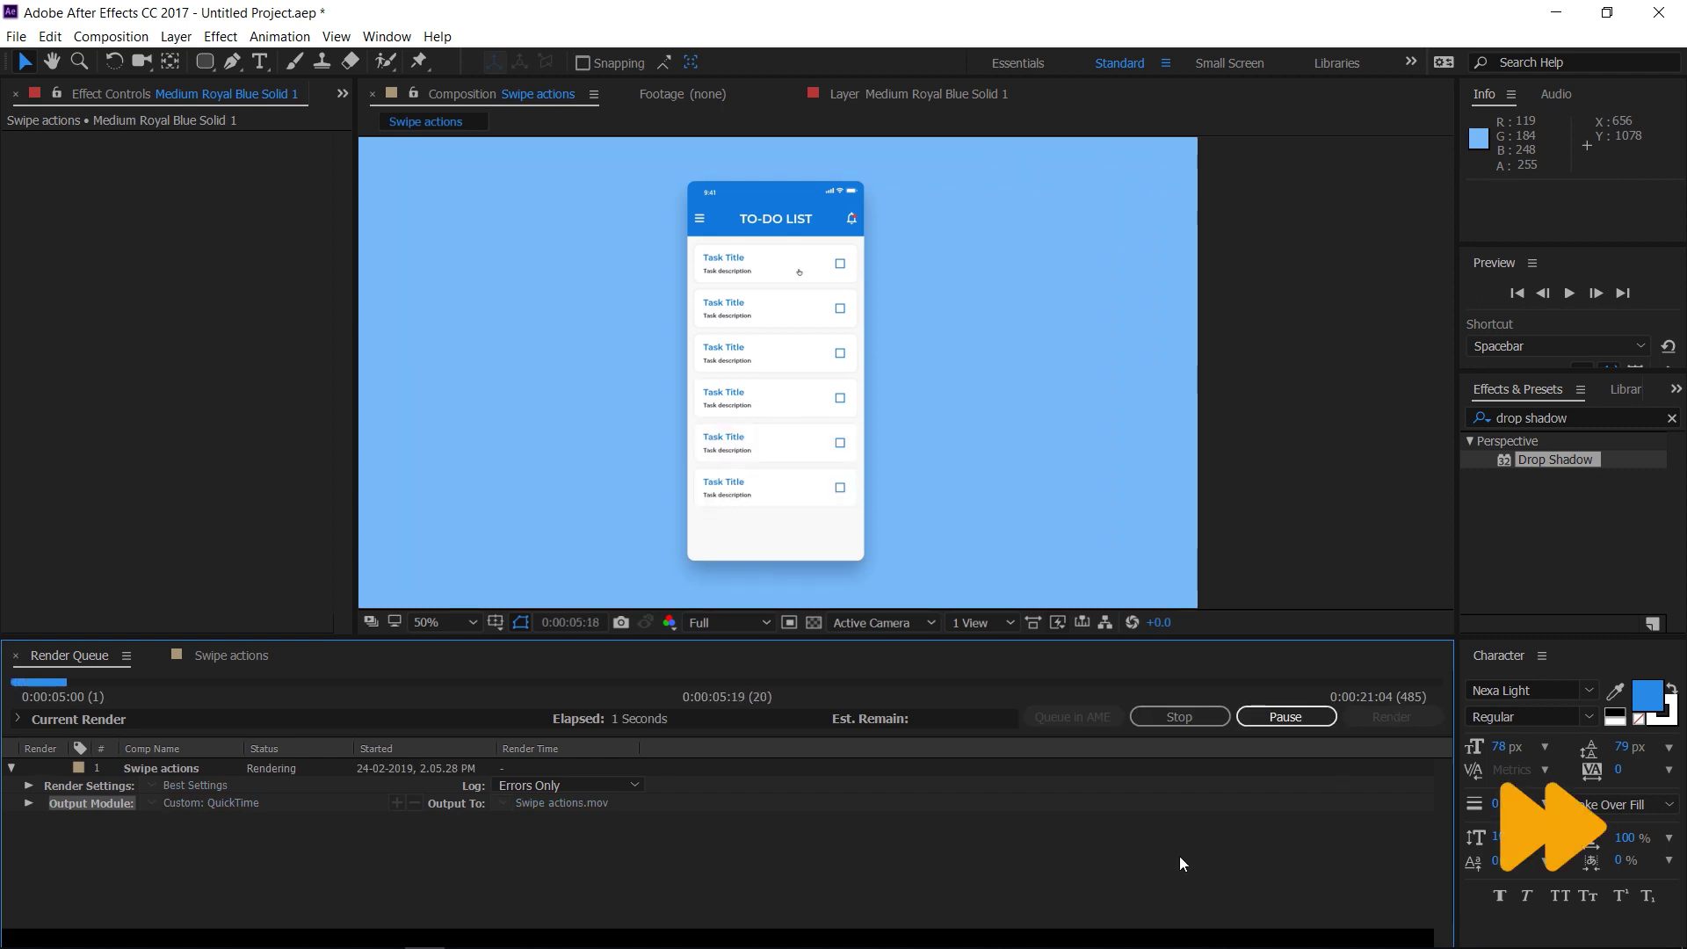